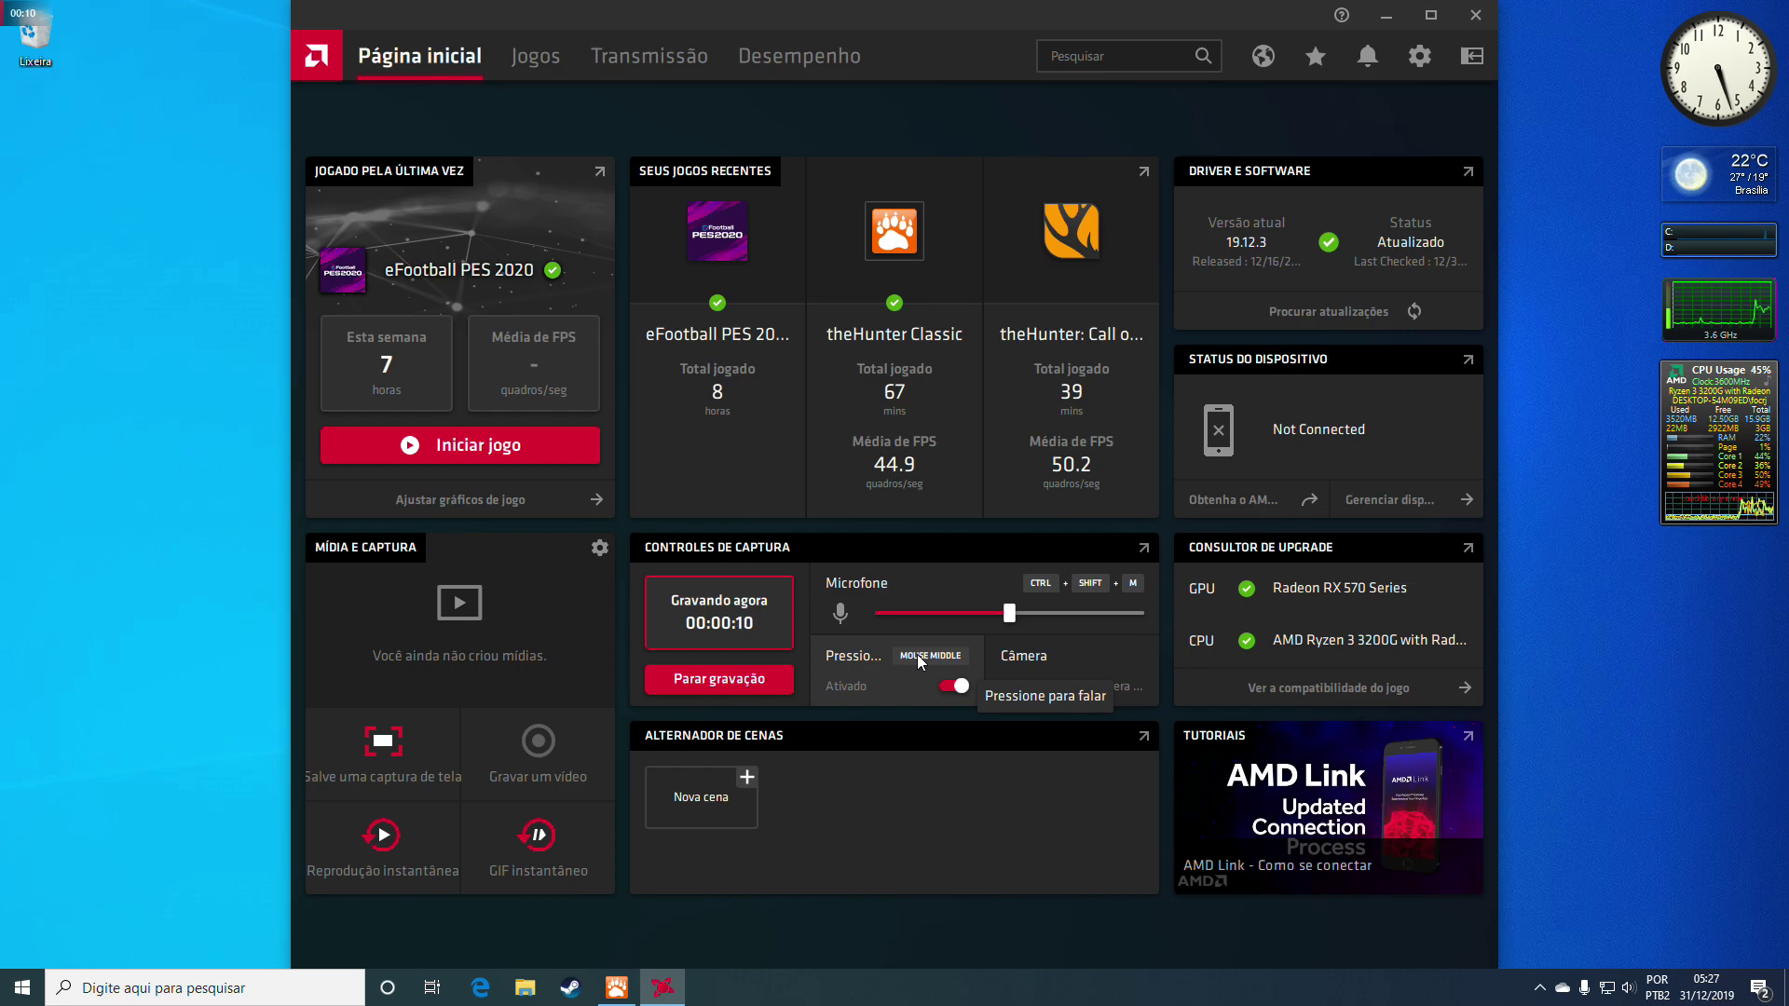
Toggle the microphone hotkey Ctrl+Shift+M to turn push-to-talk off for the running recording
key("ctrl+shift+m")
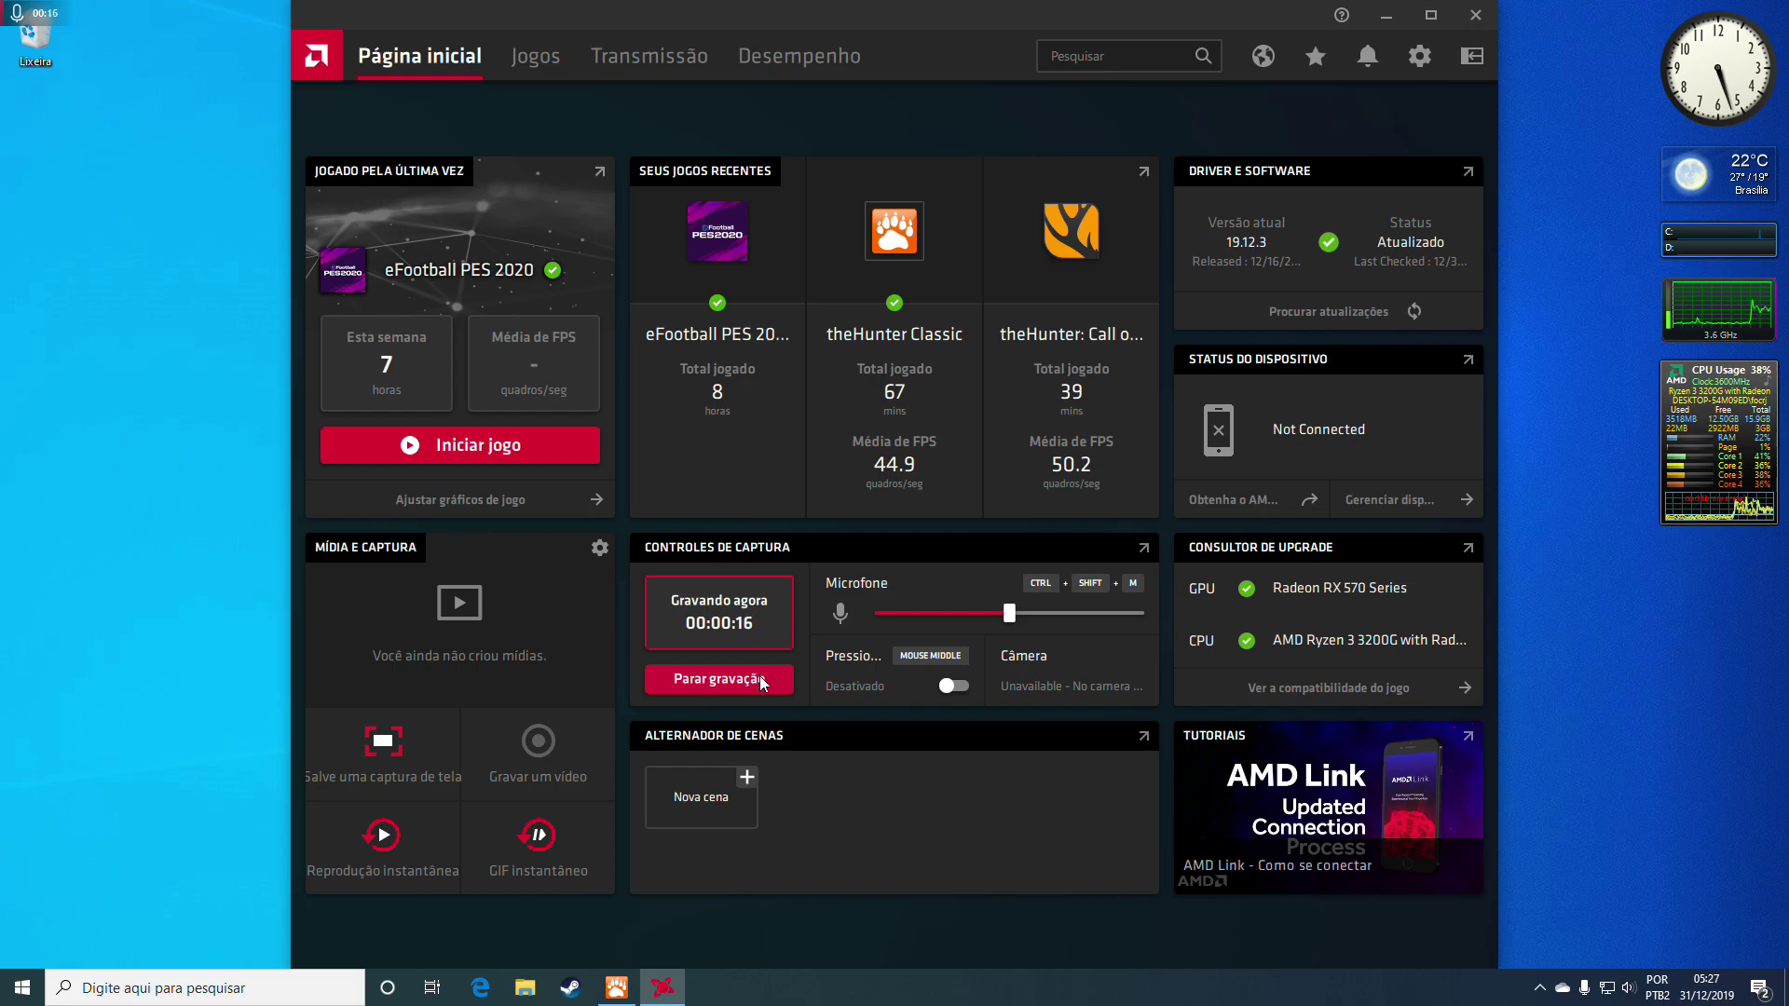
key("ctrl+shift+m")
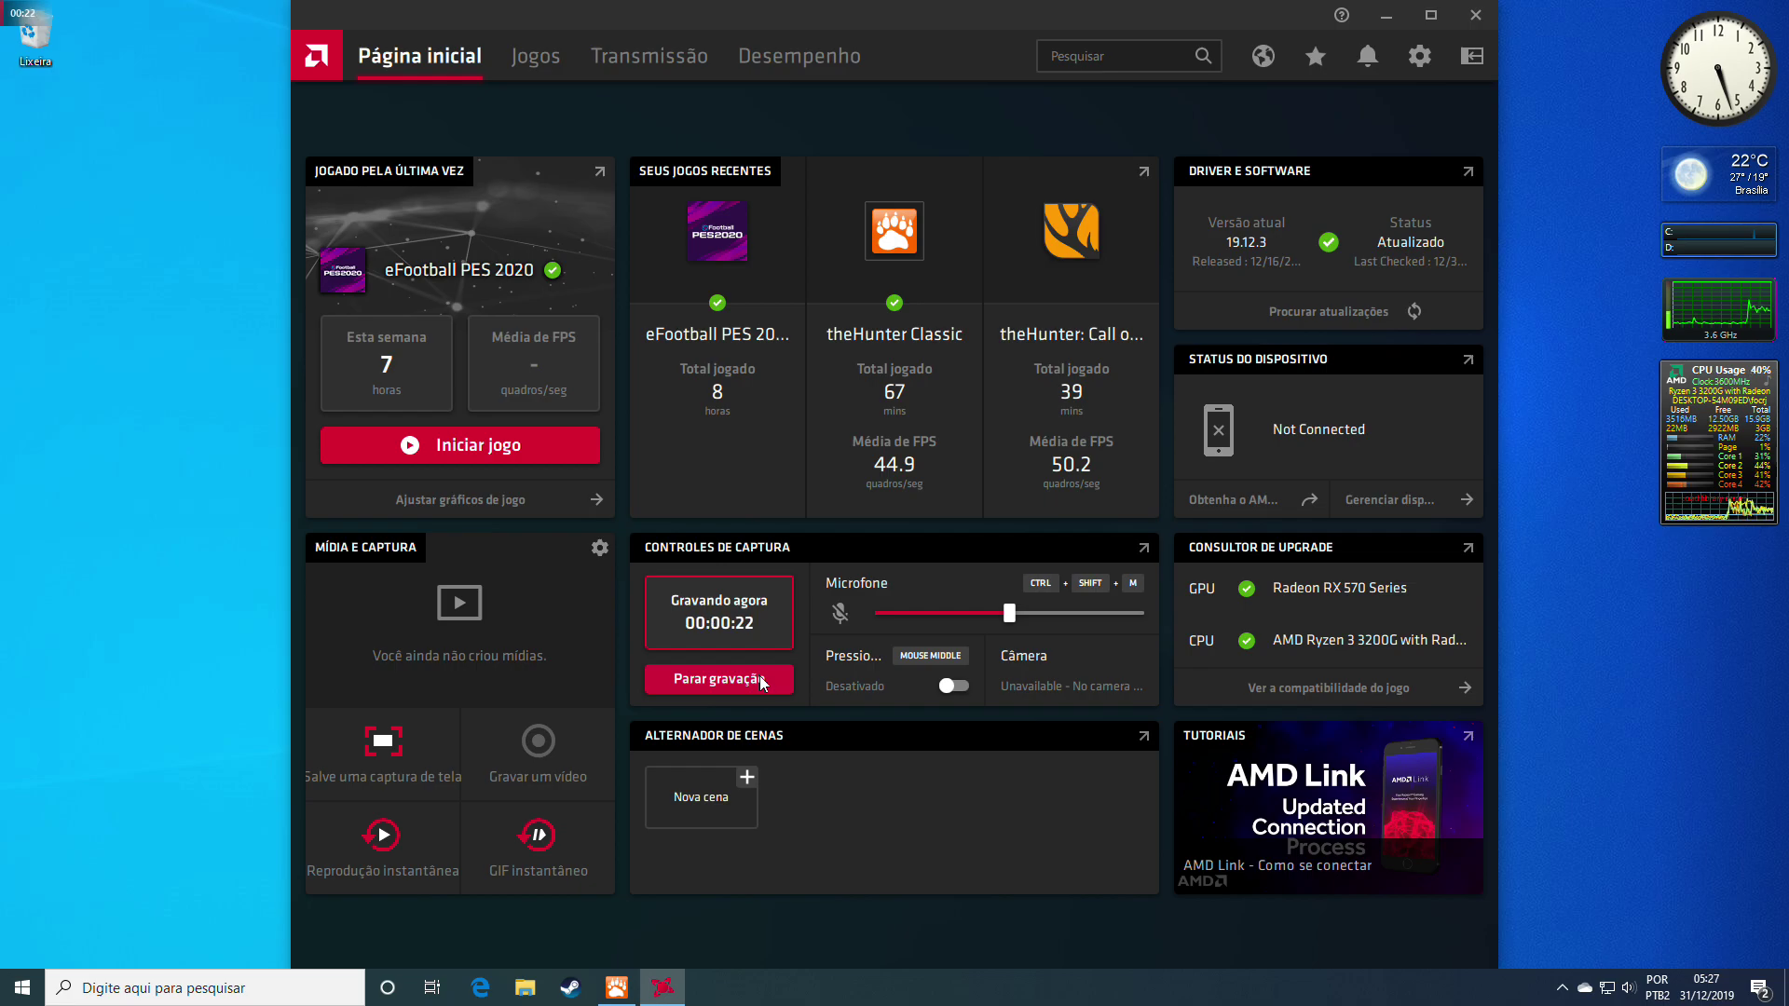
key("ctrl+shift+m")
key("ctrl+shift+m")
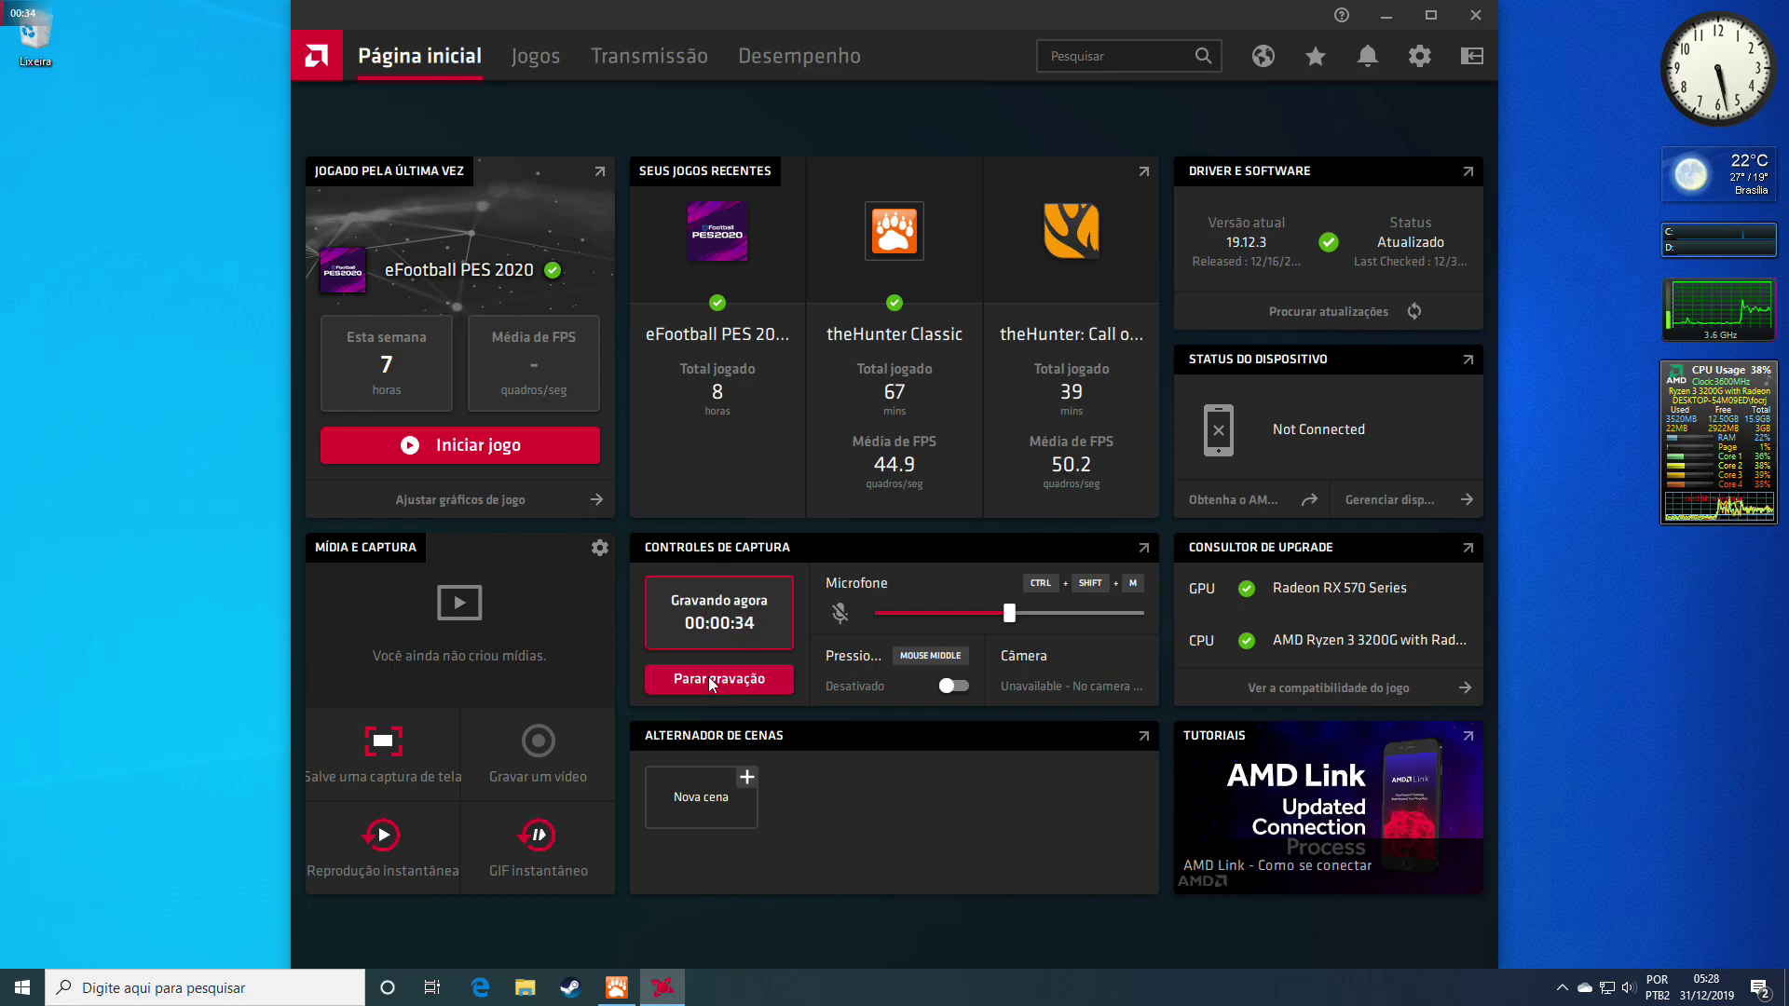
Minimise Radeon Software and open theHunter Support from the launcher's AJUDA help page
left_click(1385, 16)
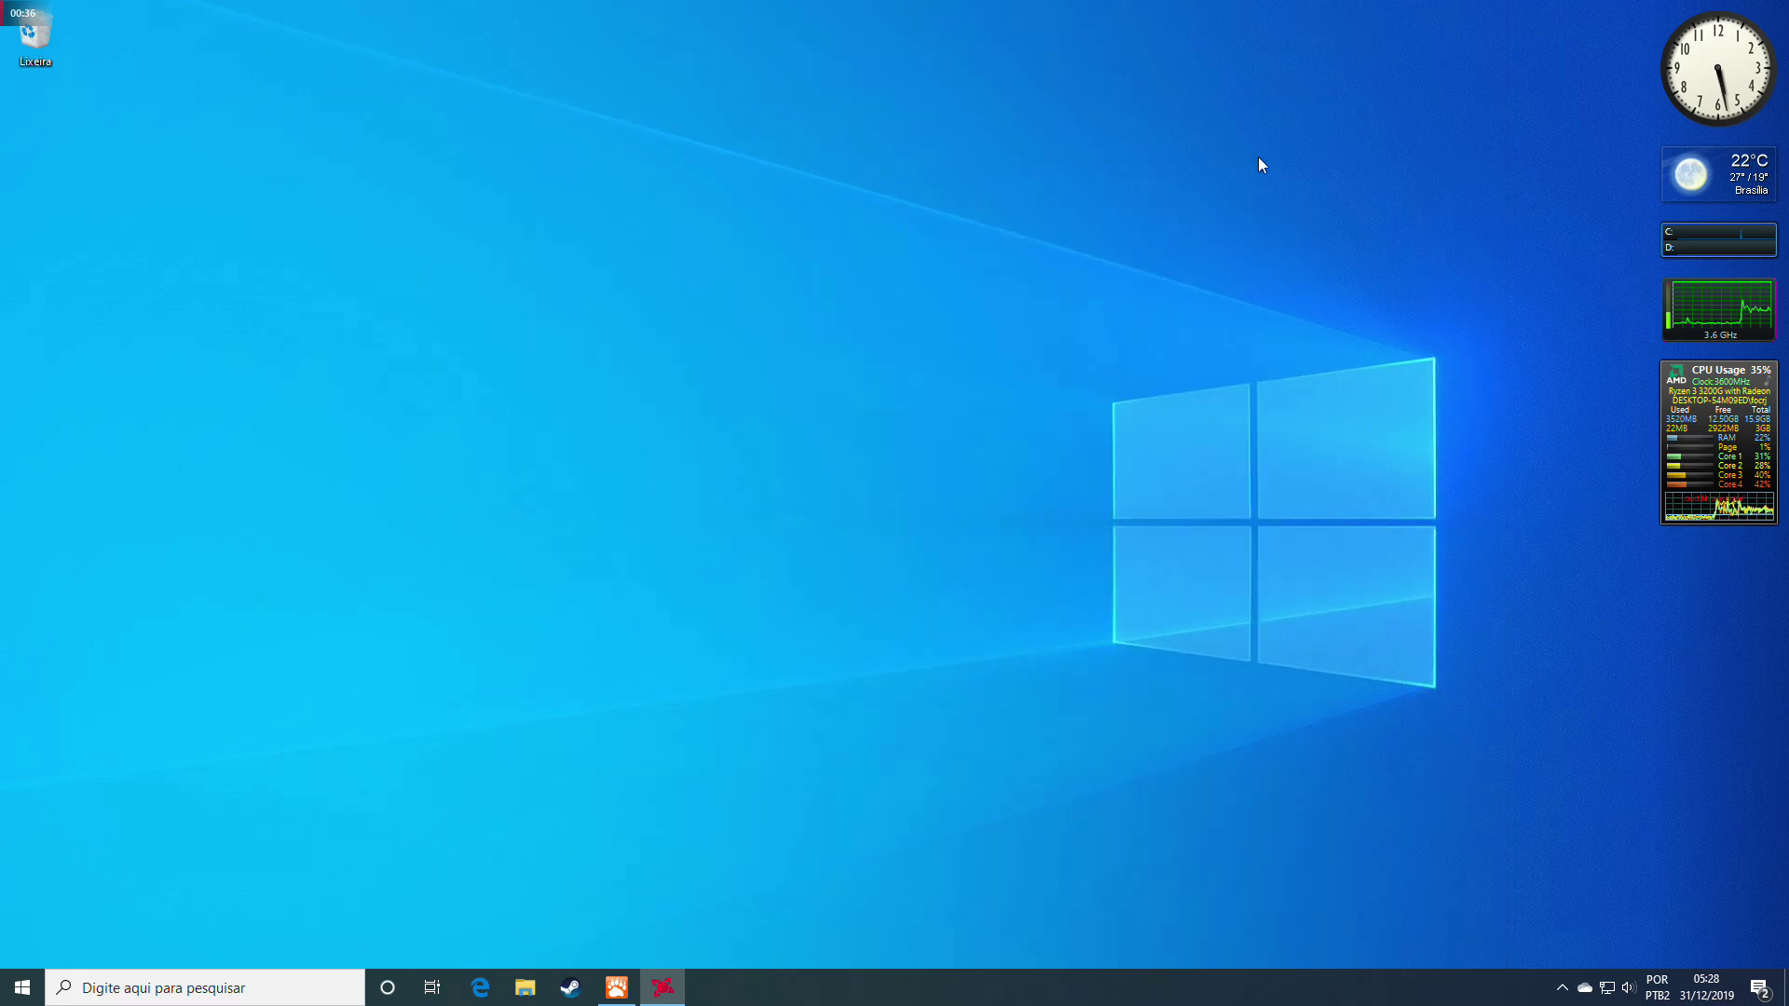
left_click(620, 993)
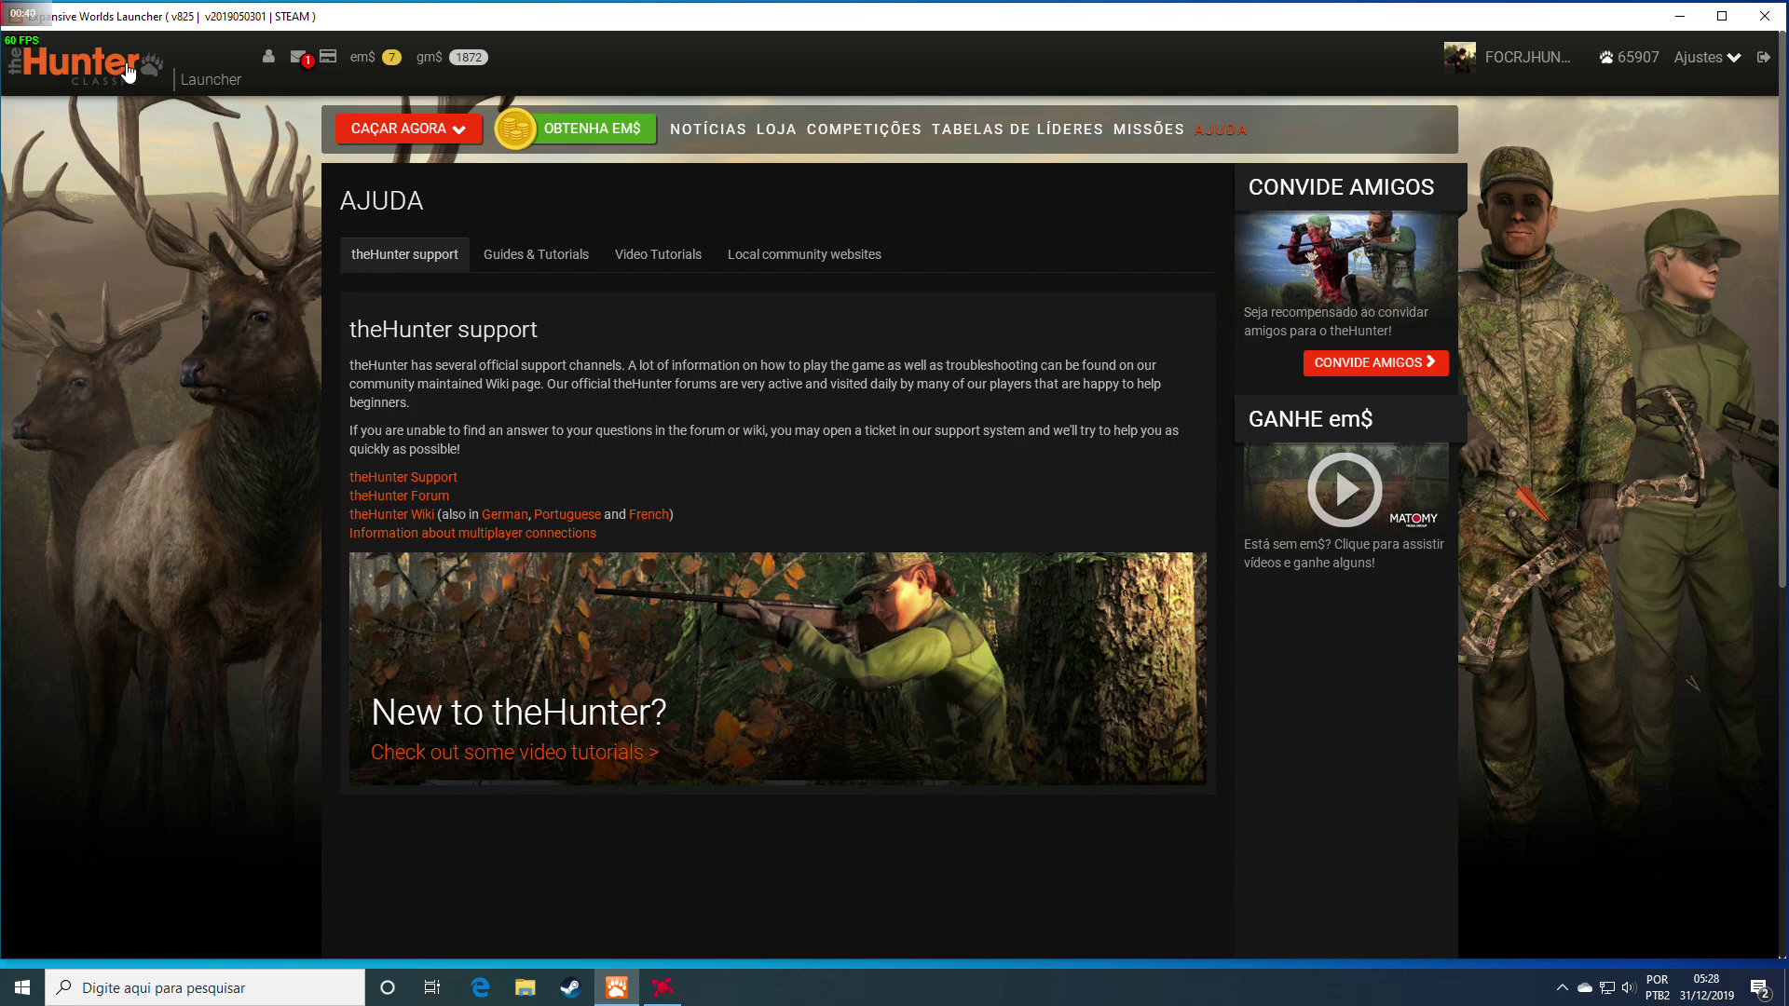
left_click(1218, 128)
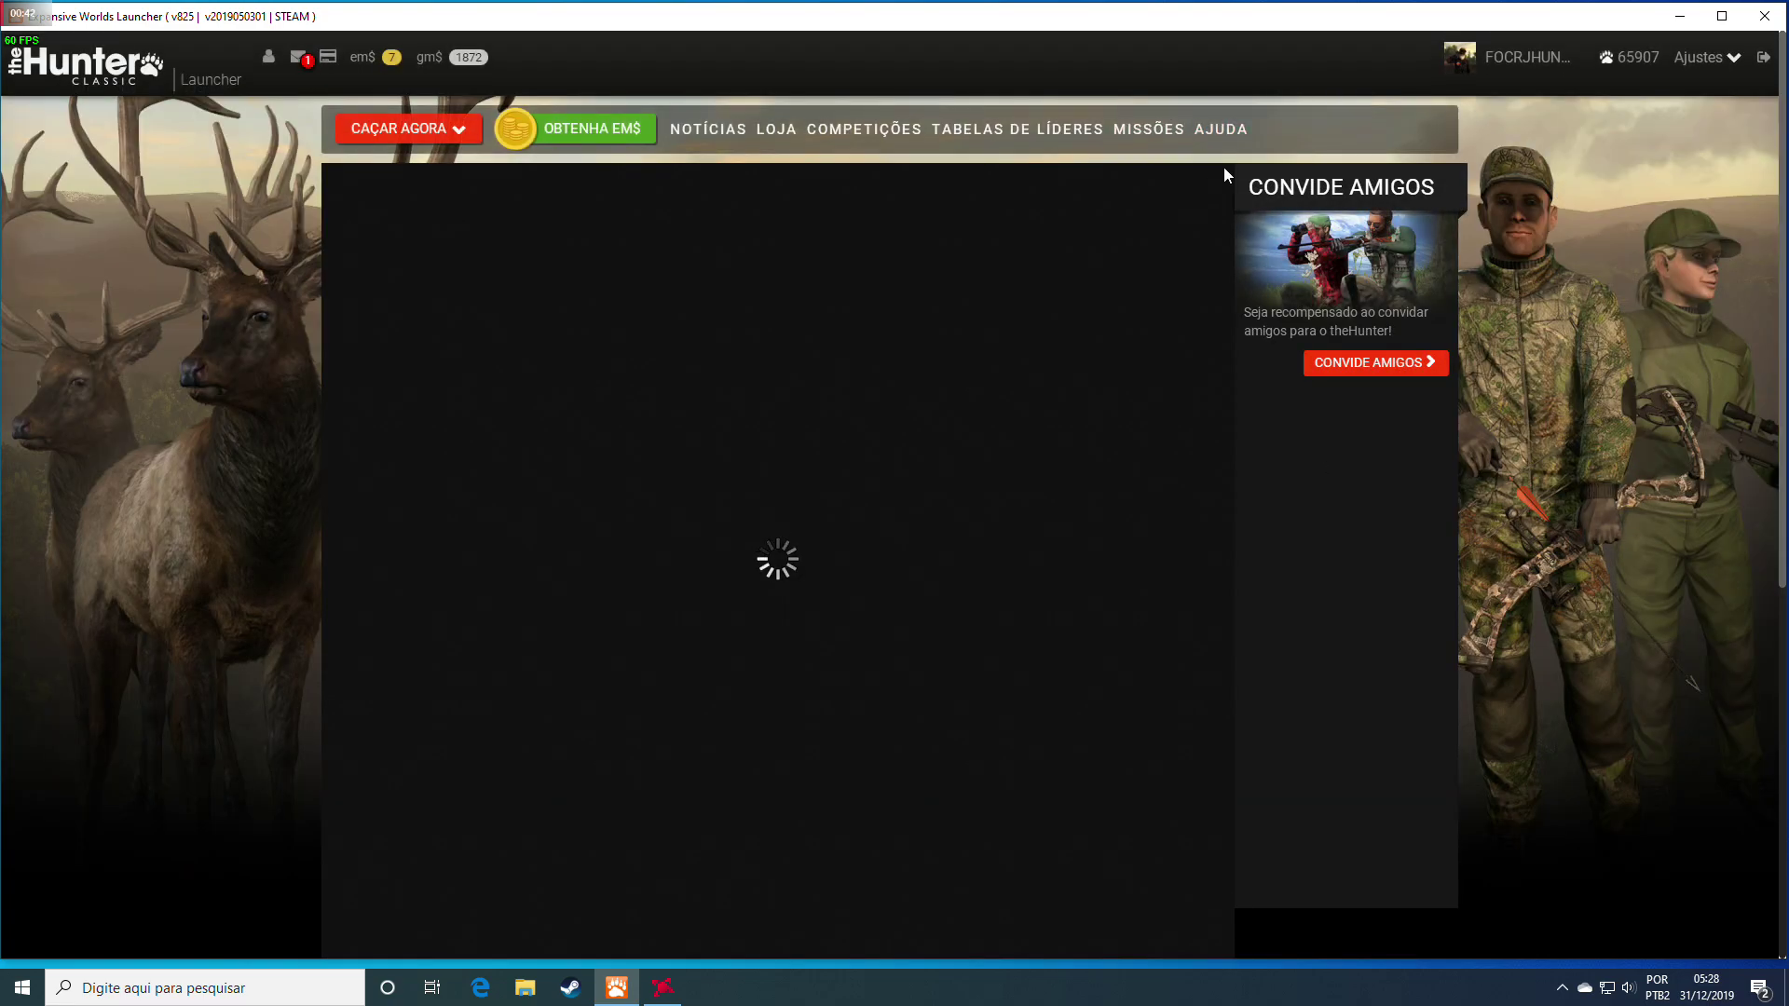
left_click(1235, 135)
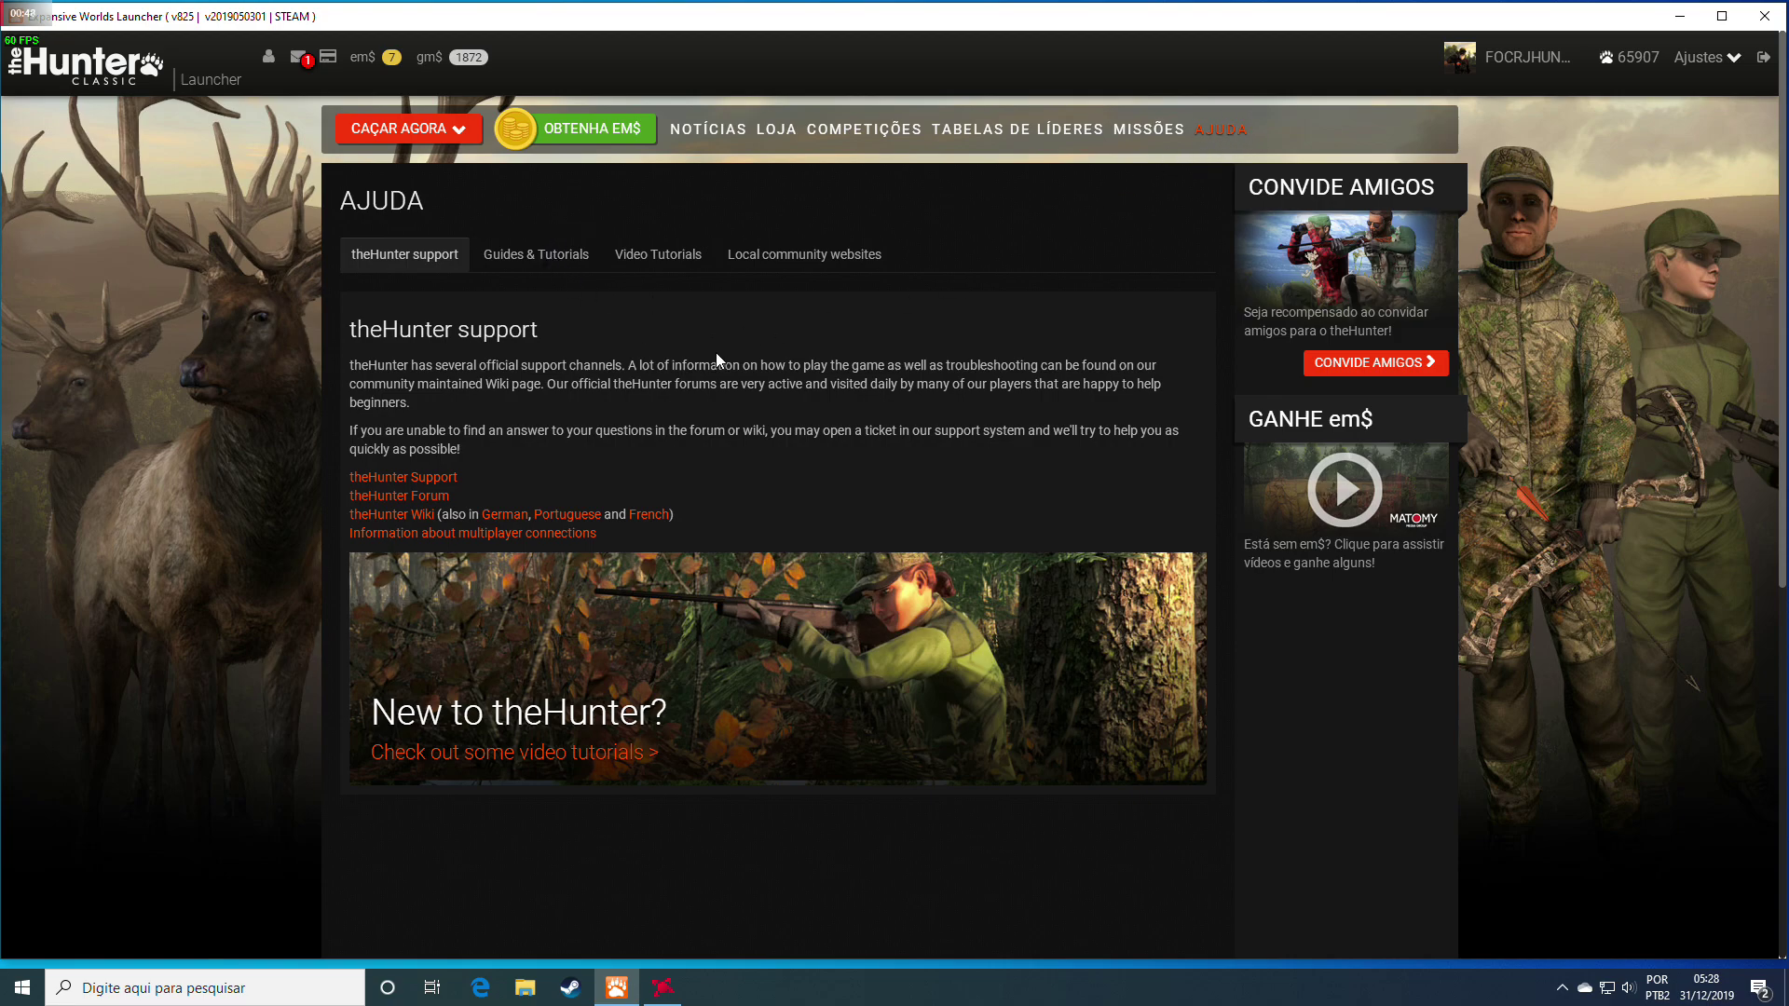
left_click(431, 481)
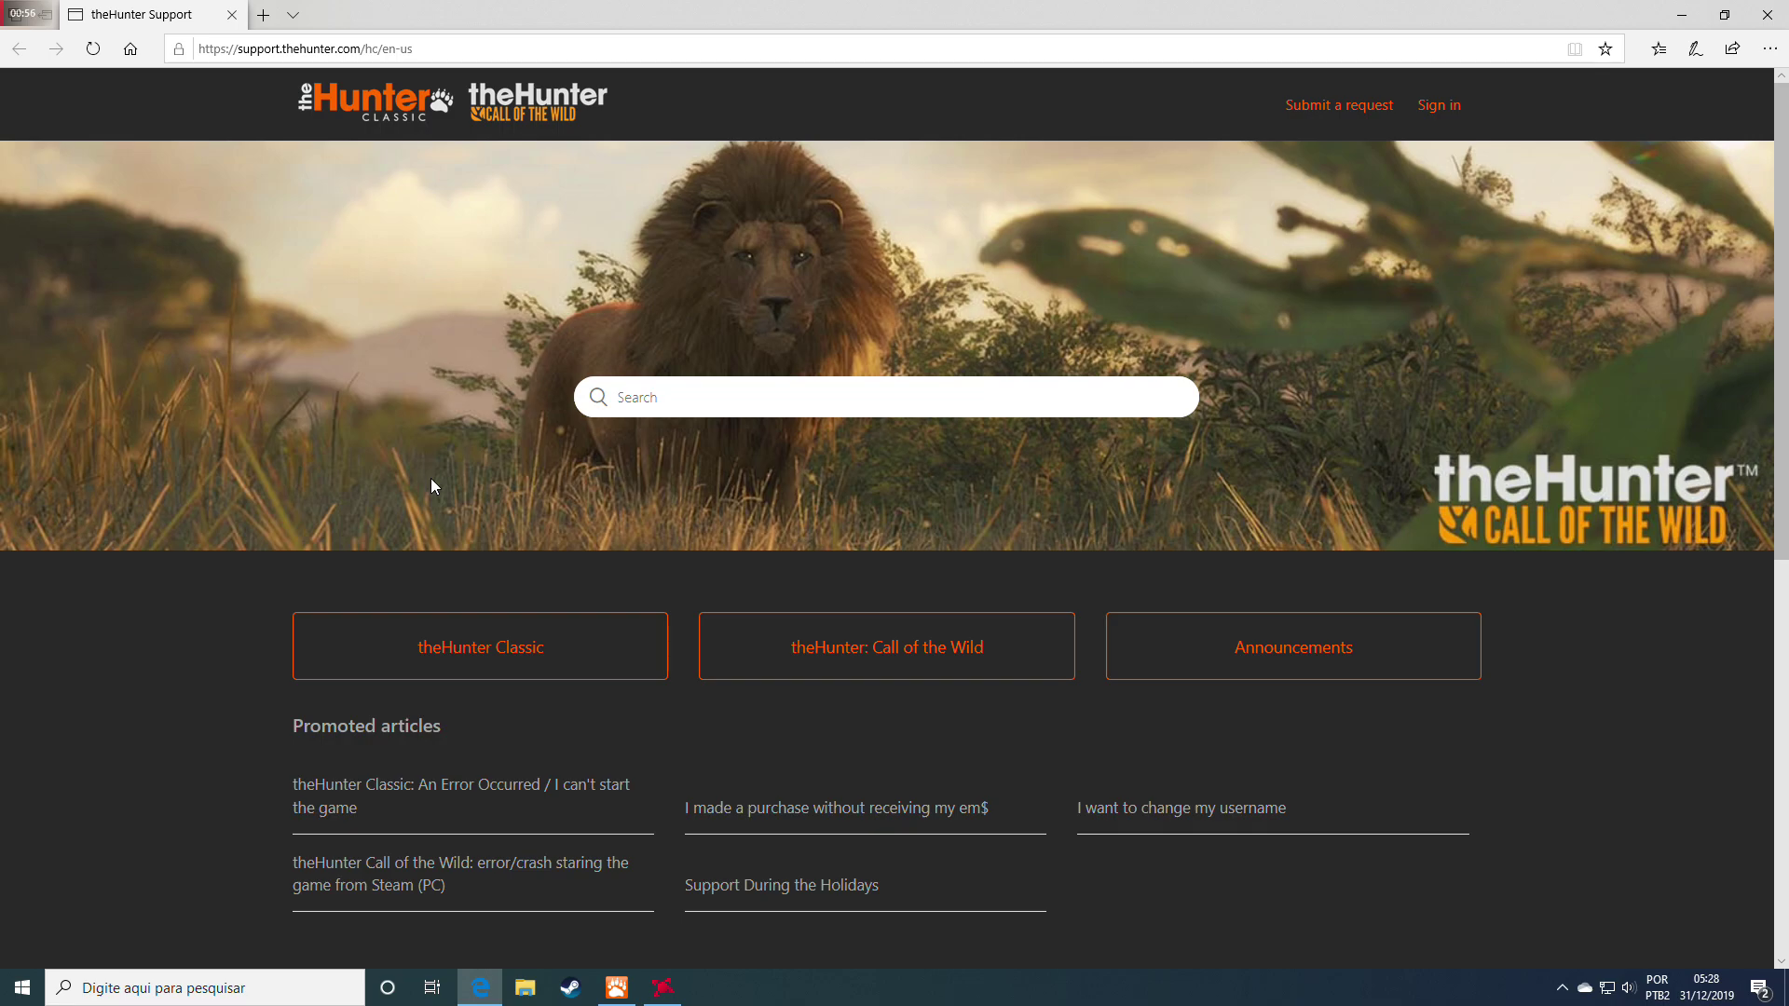
Open the theHunter Classic category and scroll through its Technical, Payments and Gameplay articles
scroll(430, 478, "down", 2)
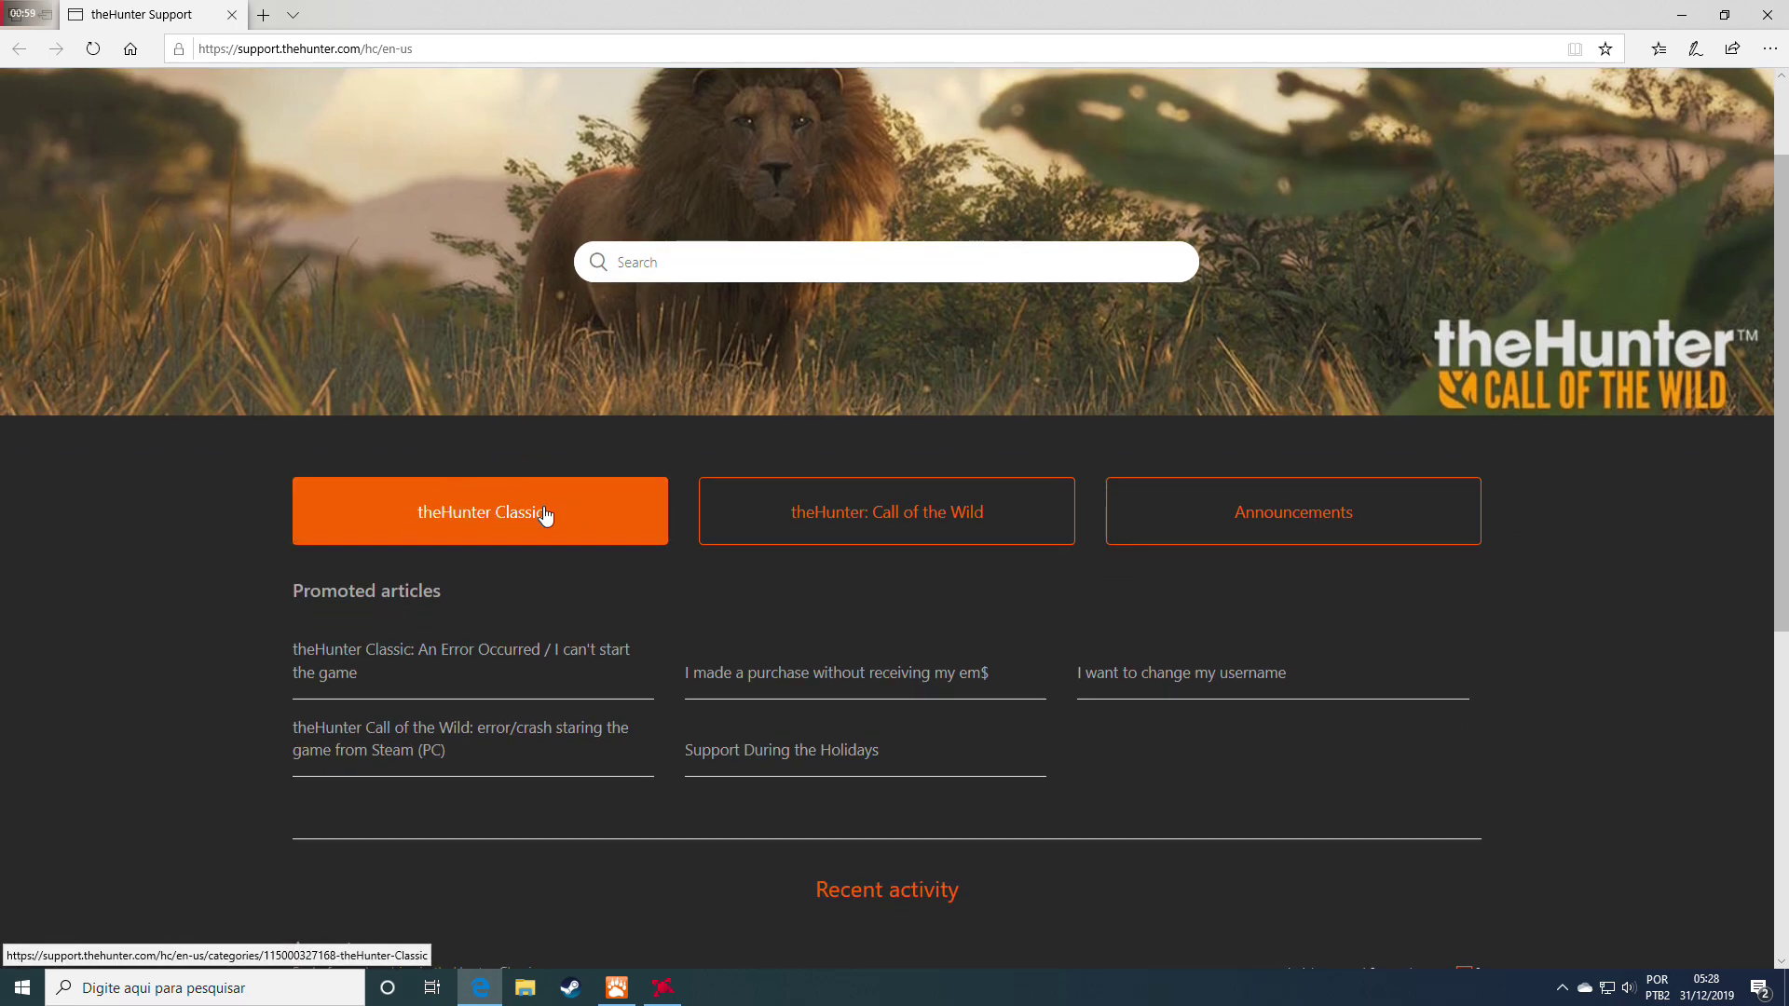
left_click(501, 496)
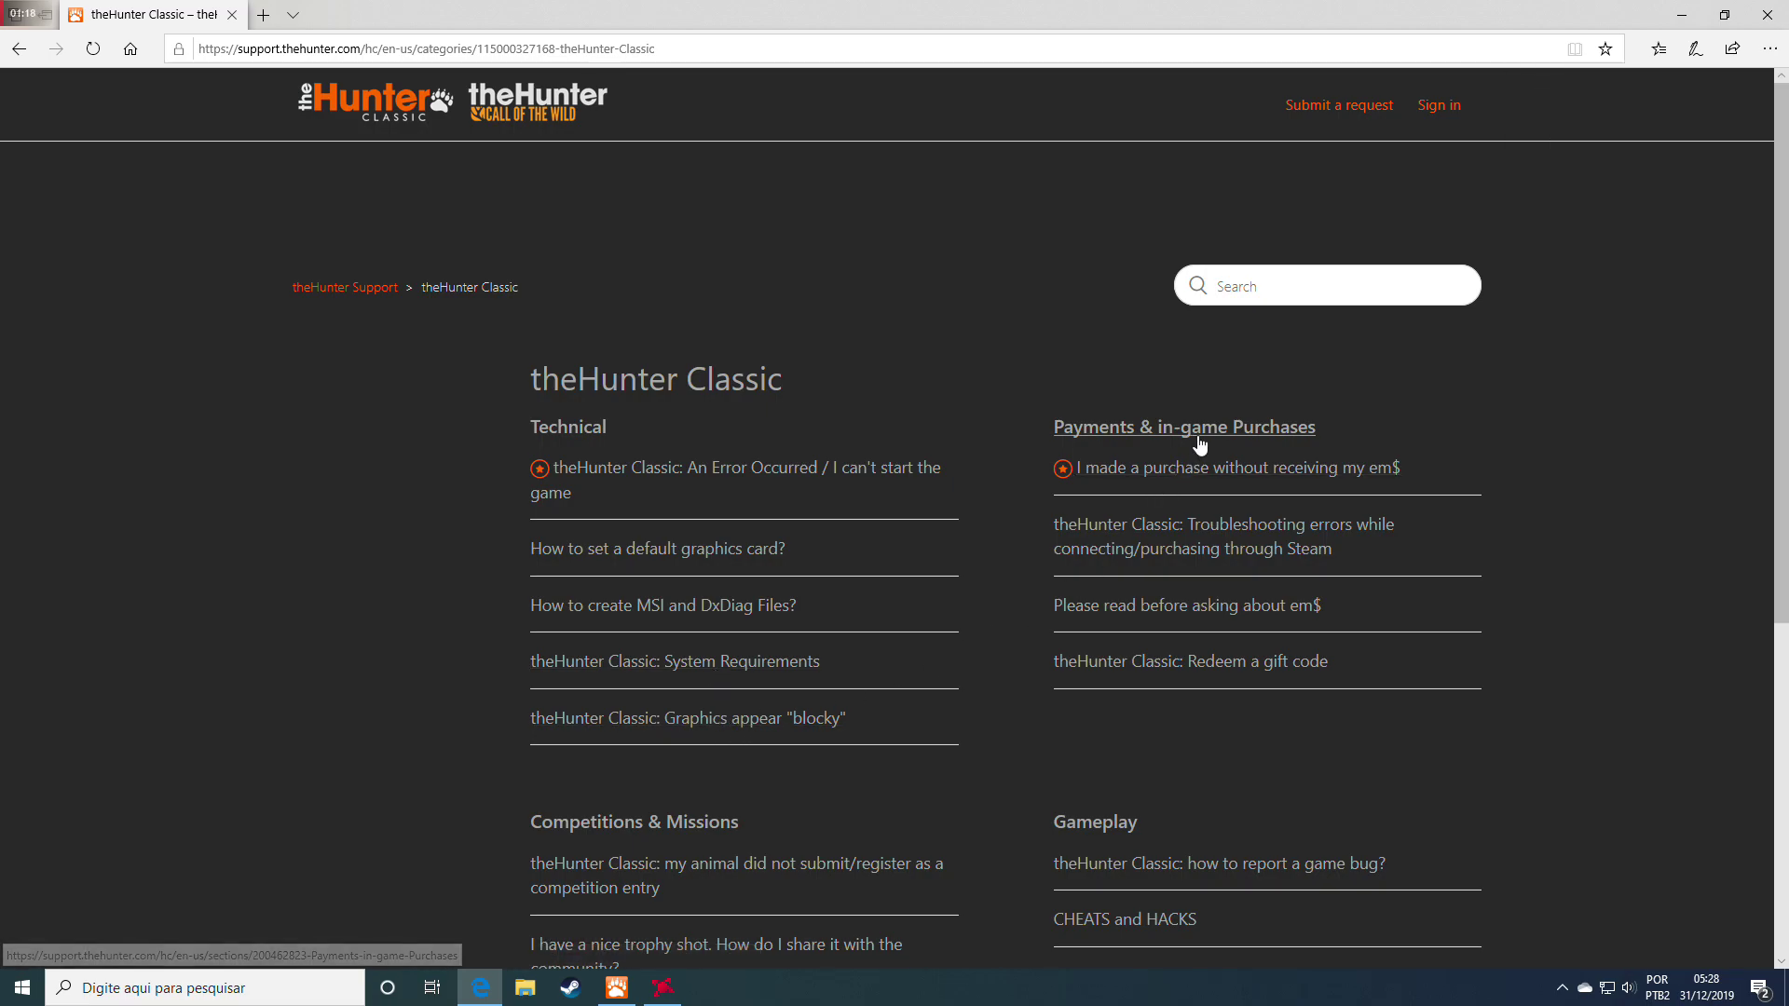
scroll(967, 524, "down", 1)
scroll(968, 525, "down", 1)
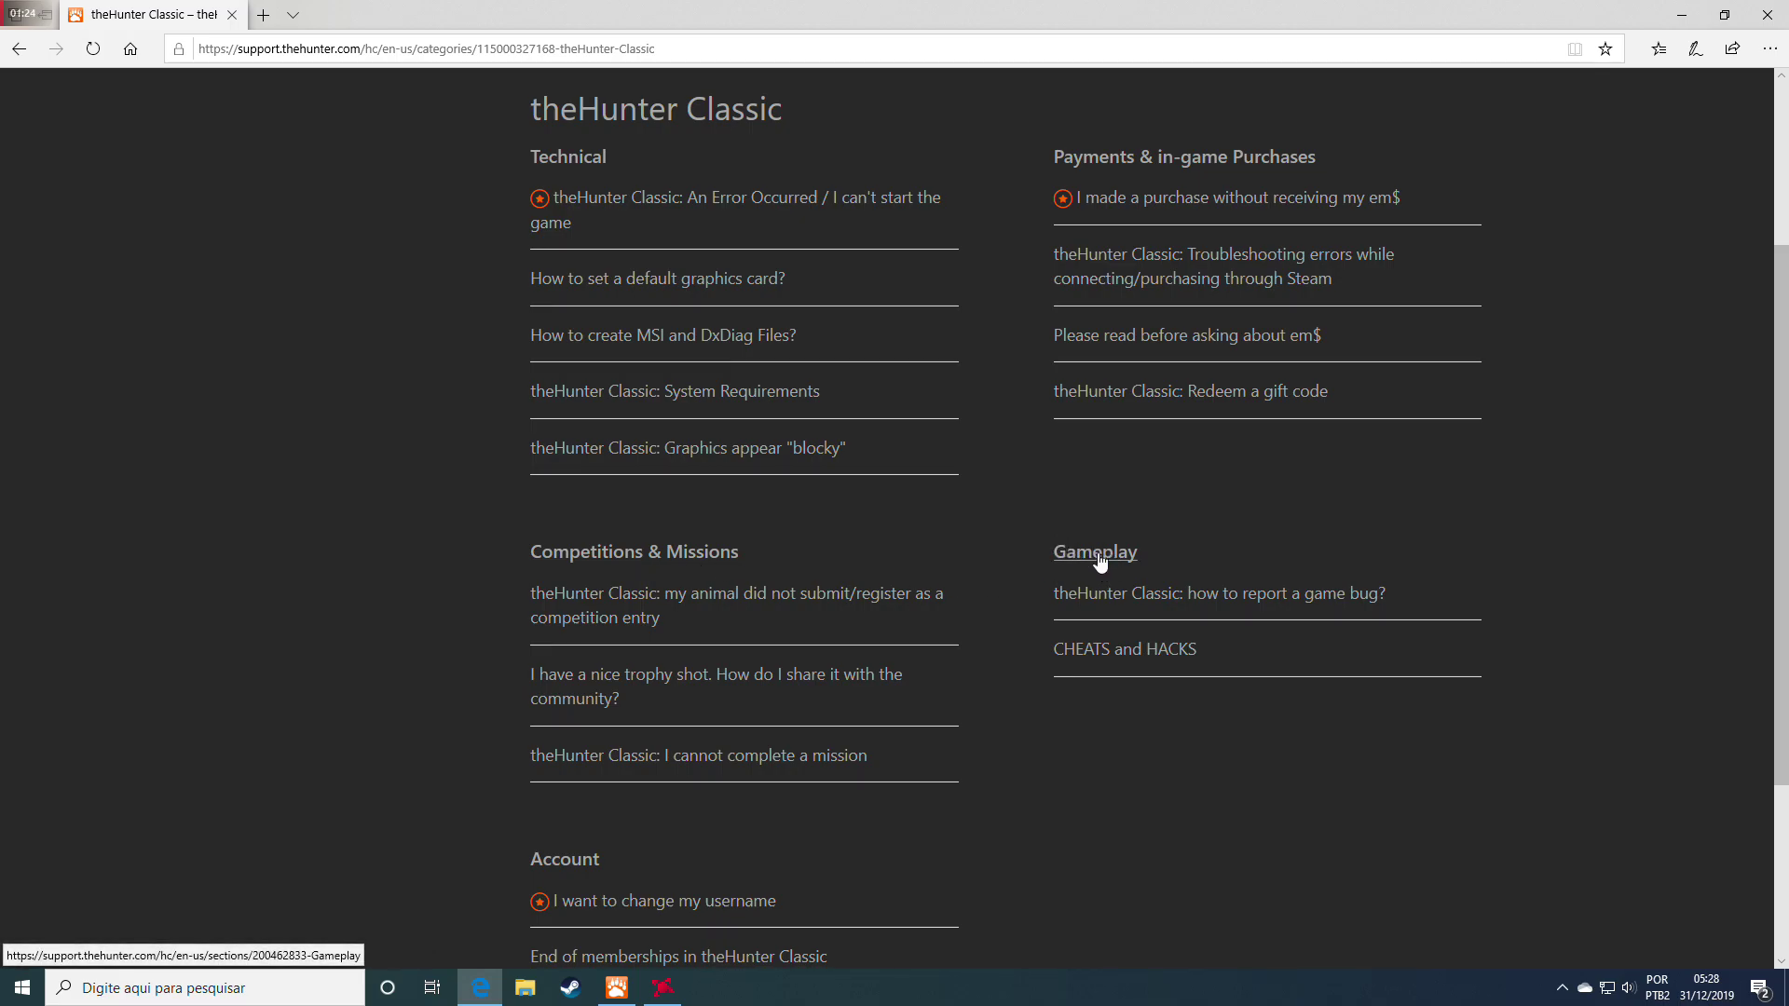
Open the CHEATS and HACKS article and review what a cheating report needs
left_click(1099, 652)
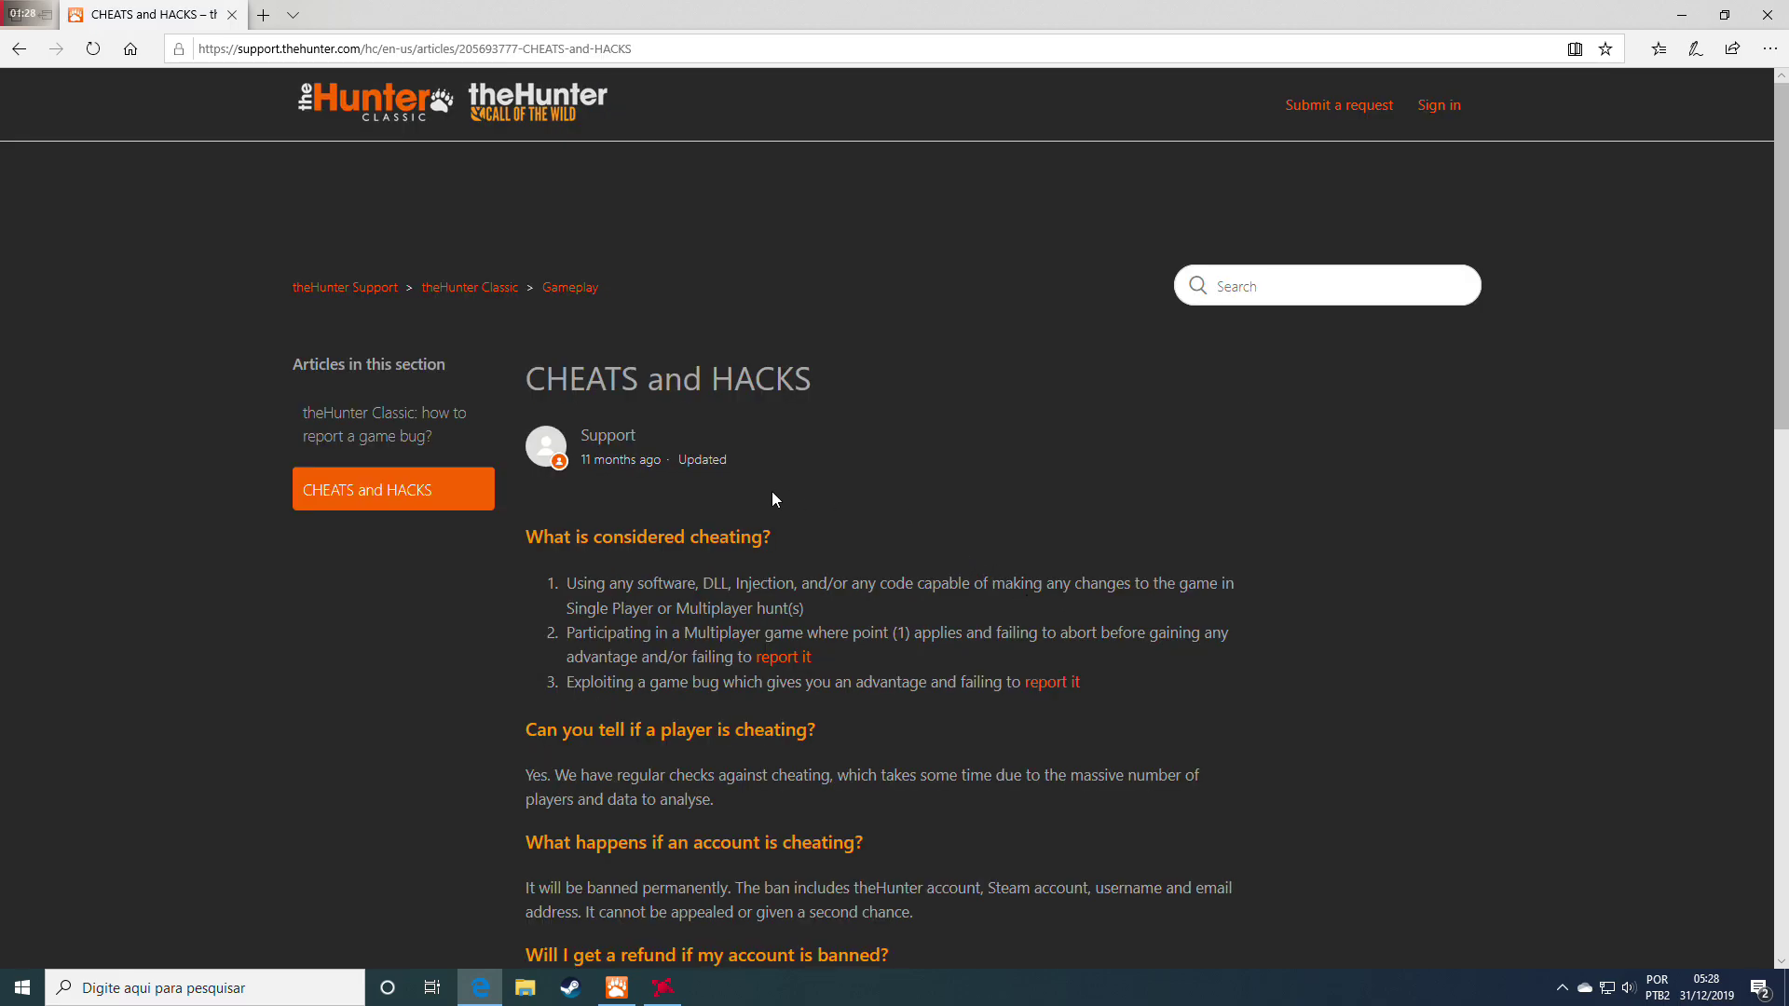
scroll(399, 494, "down", 3)
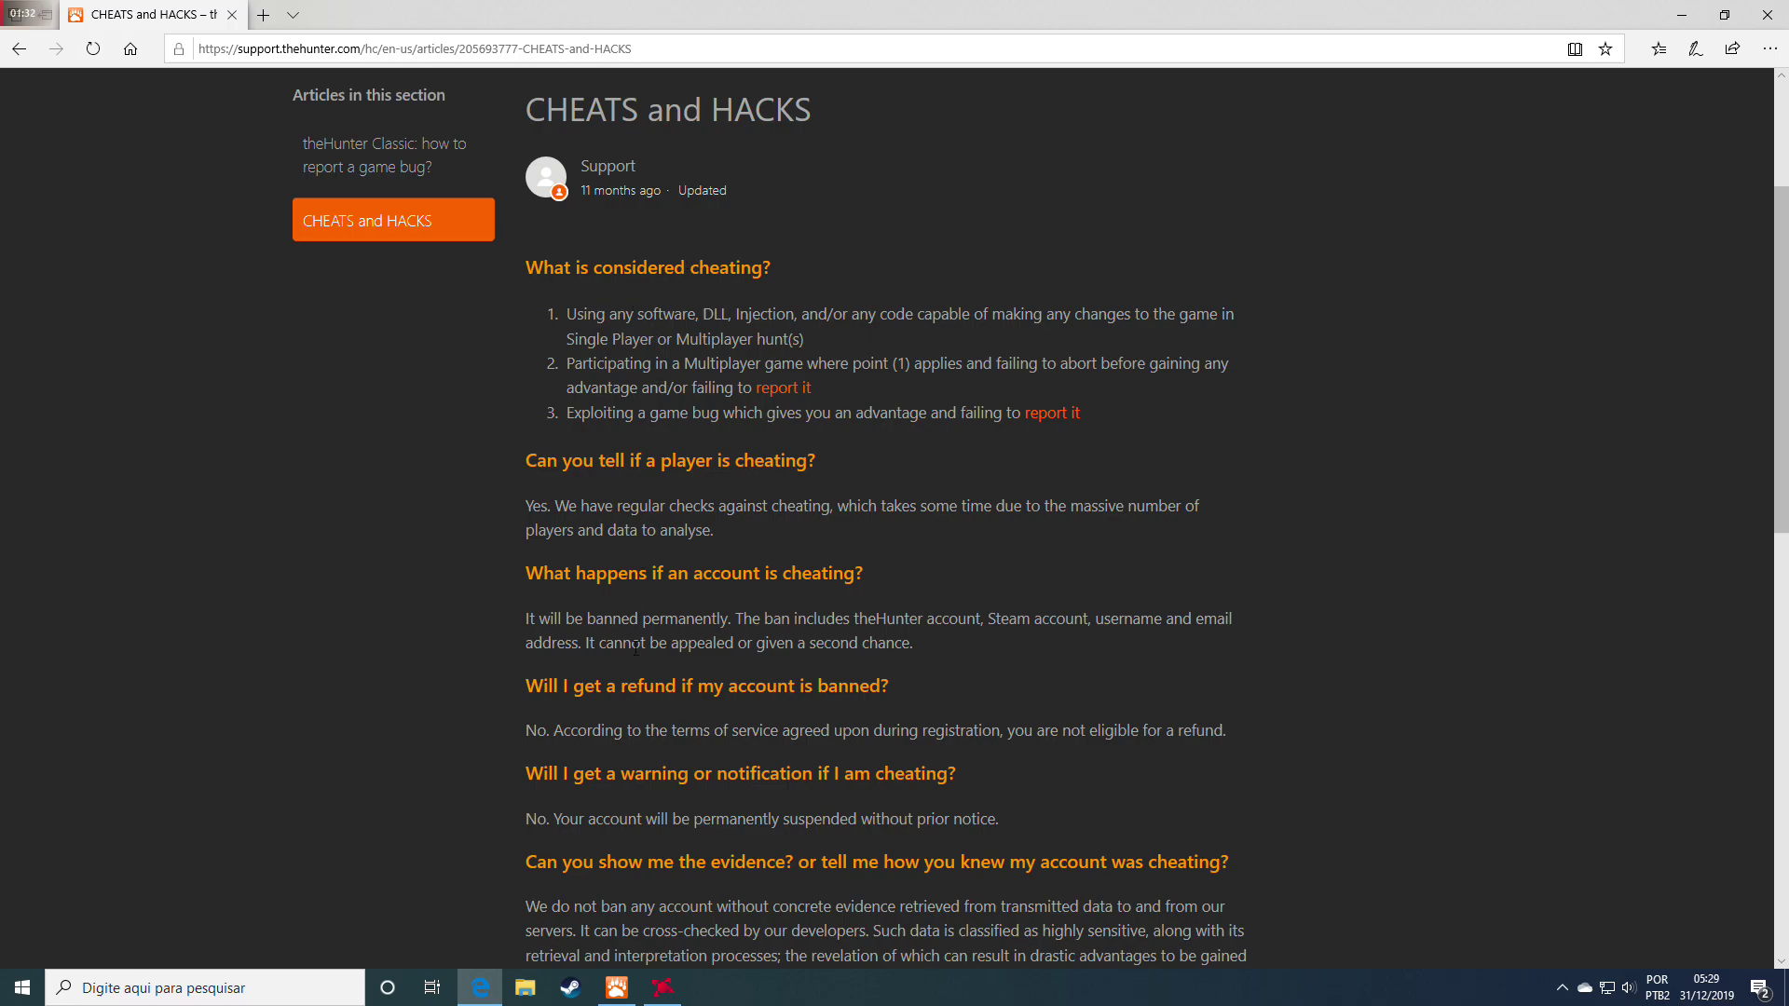
scroll(636, 644, "down", 7)
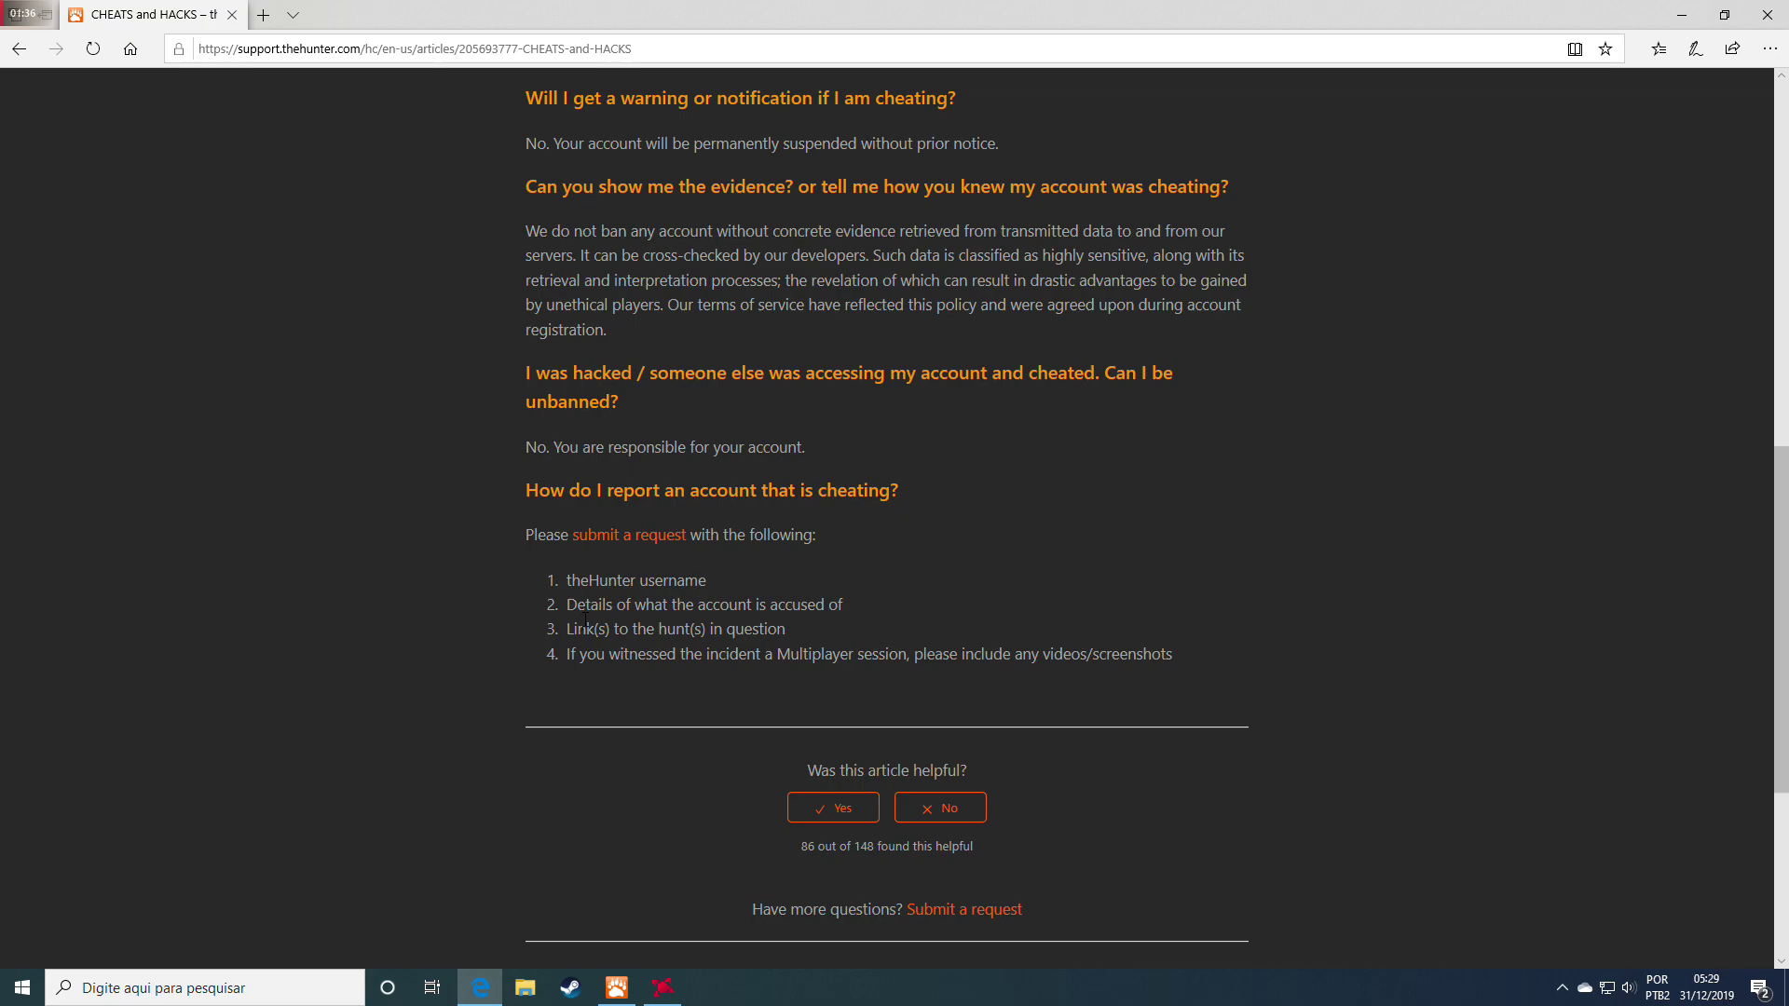
left_click_drag(580, 588, 1204, 737)
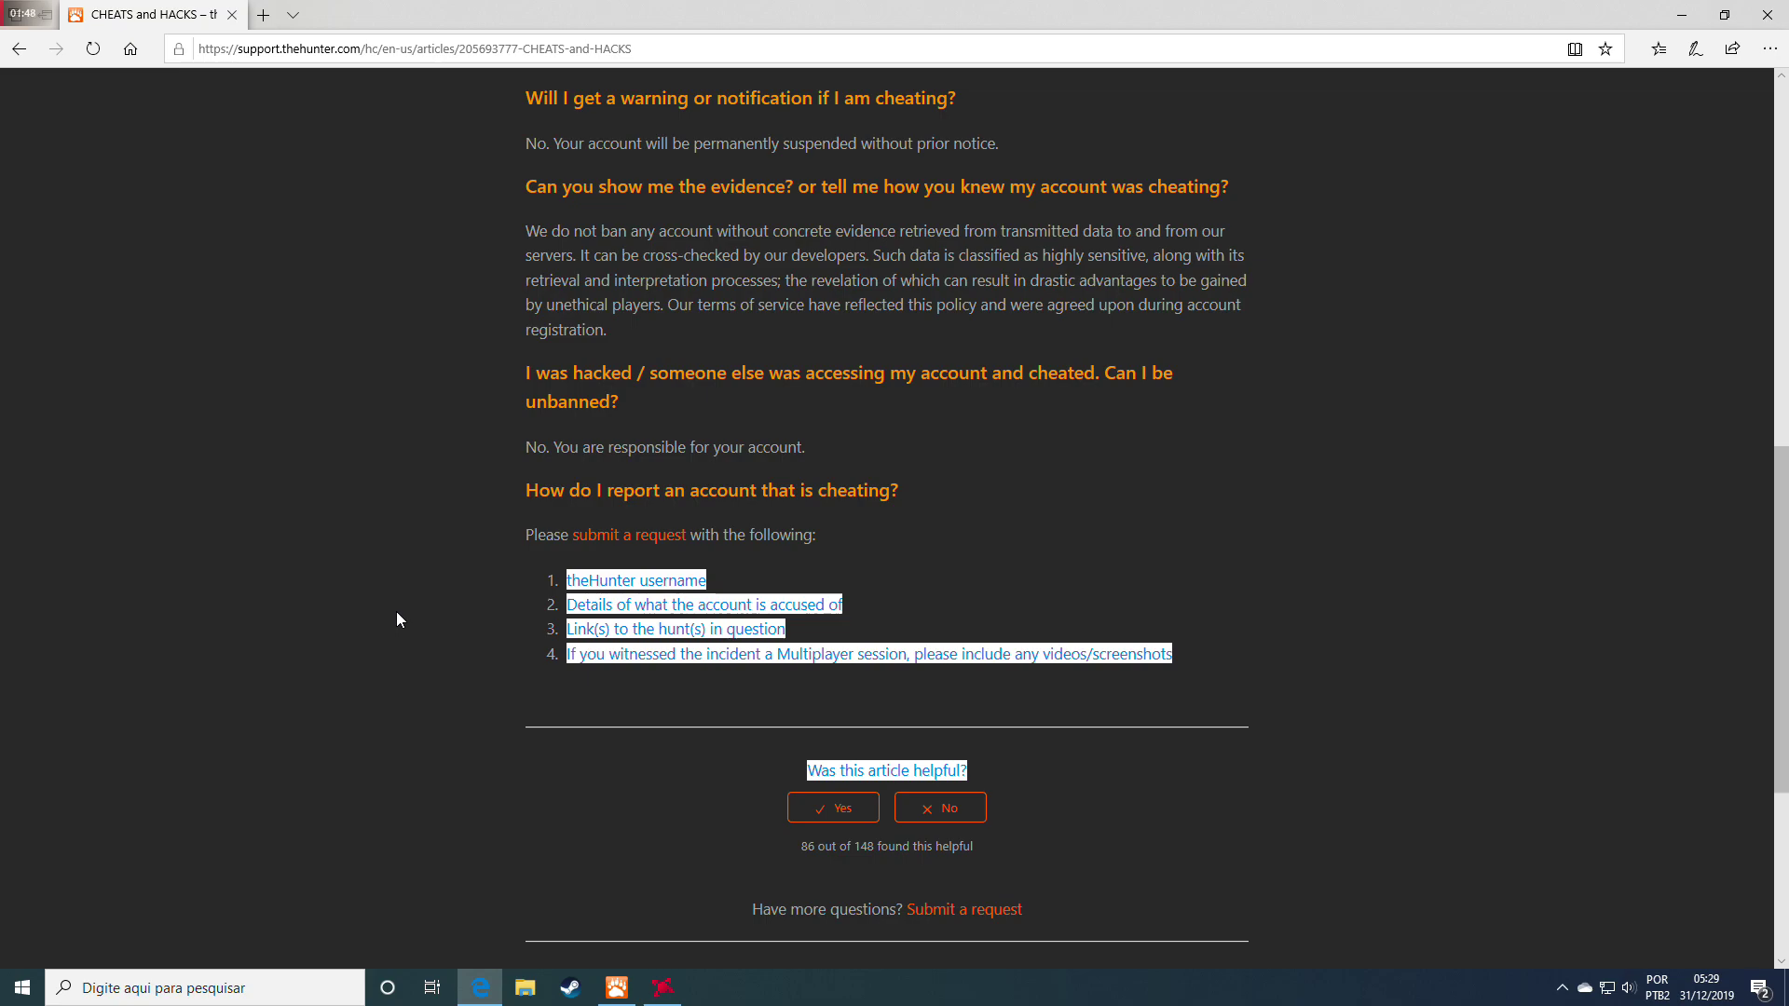
left_click(397, 612)
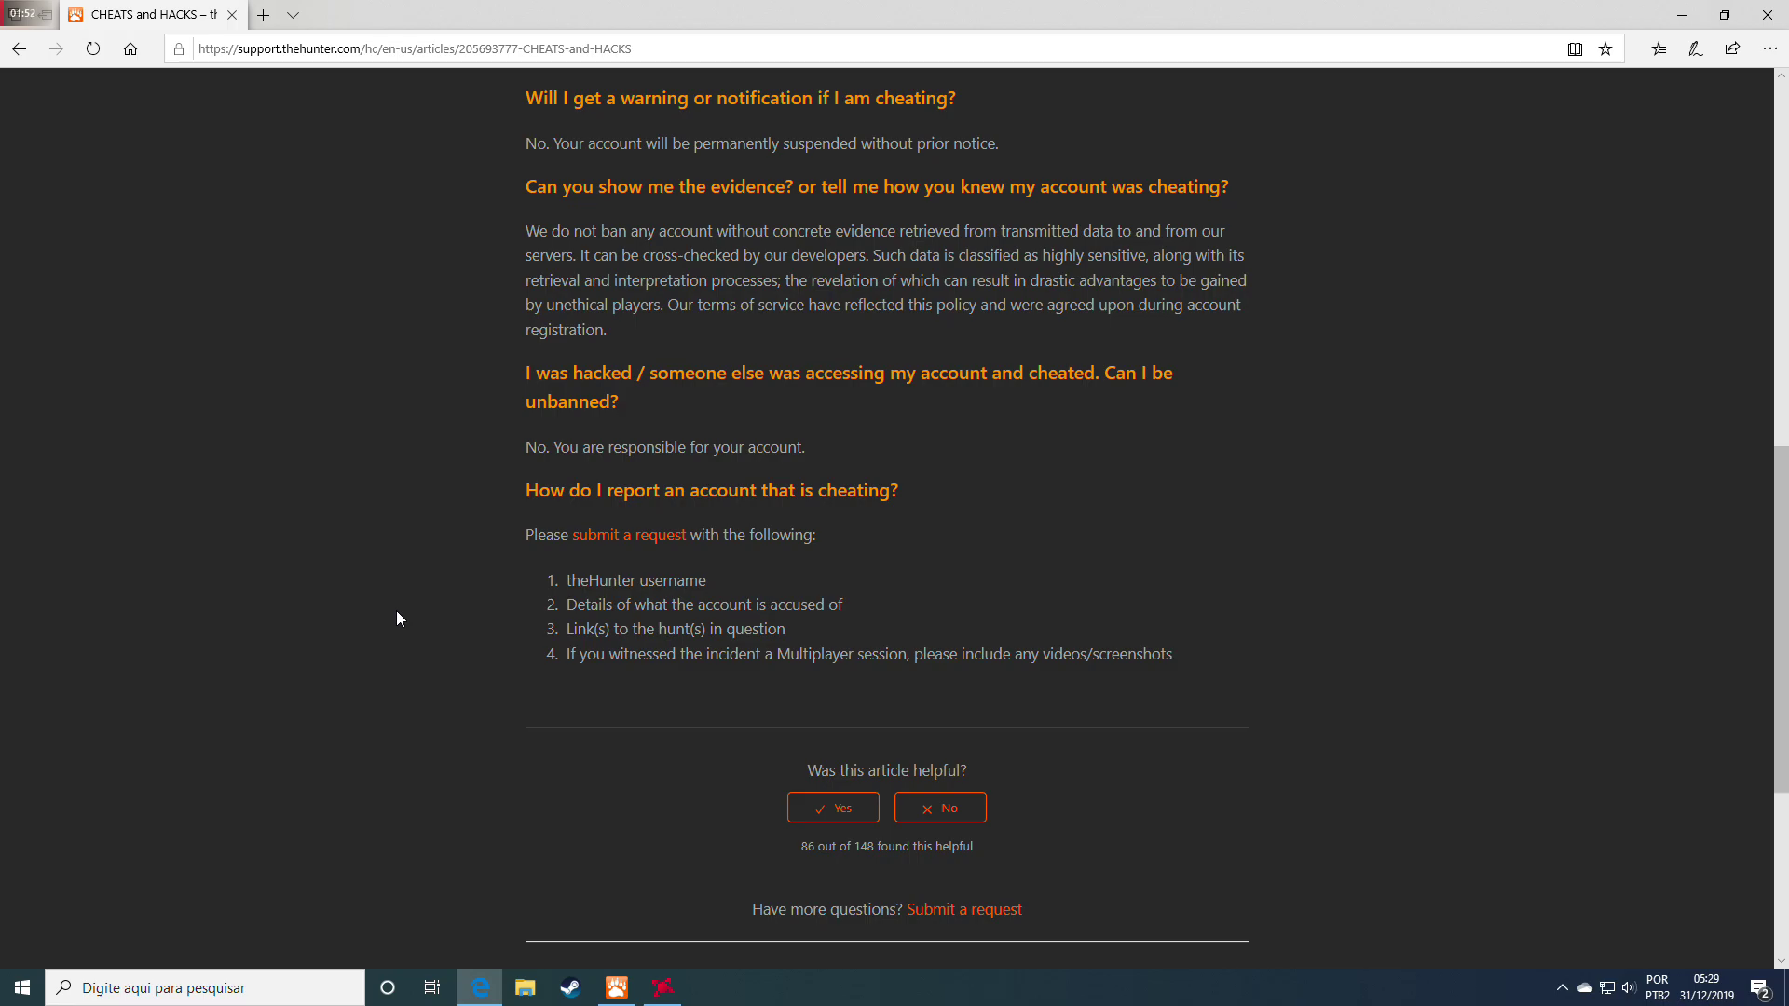
scroll(397, 612, "up", 10)
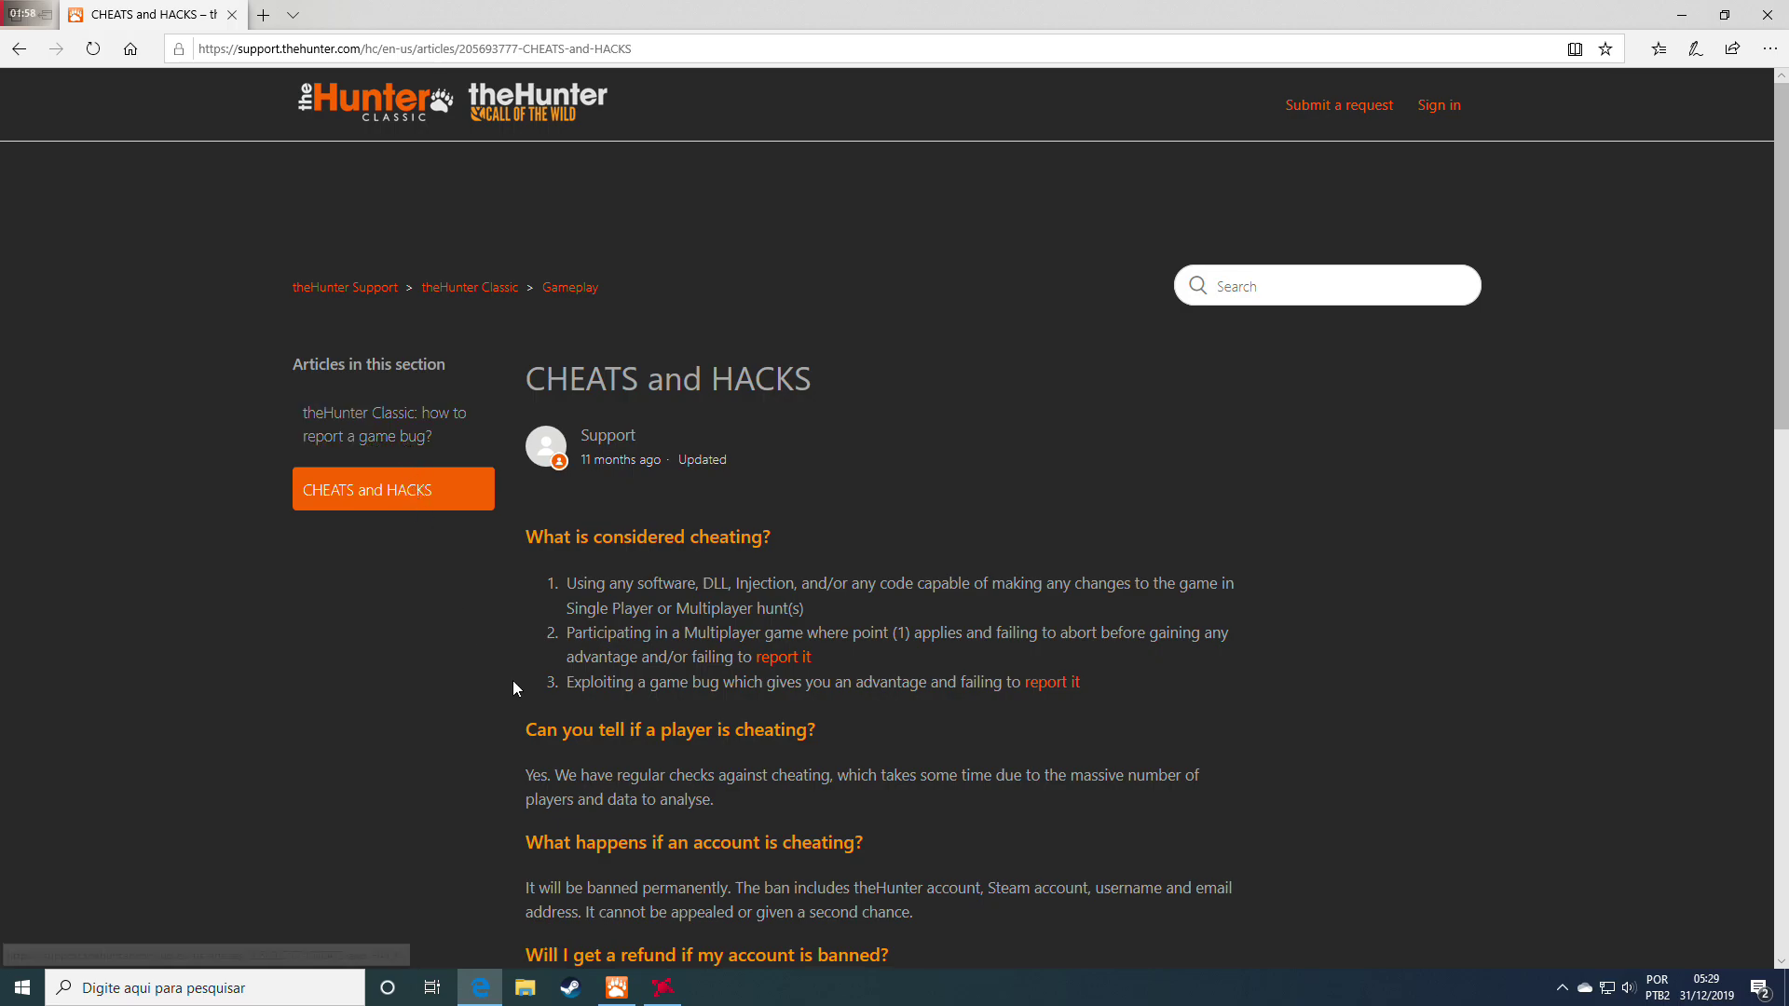
Rate the article as helpful and open the Submit a request form
scroll(517, 684, "down", 10)
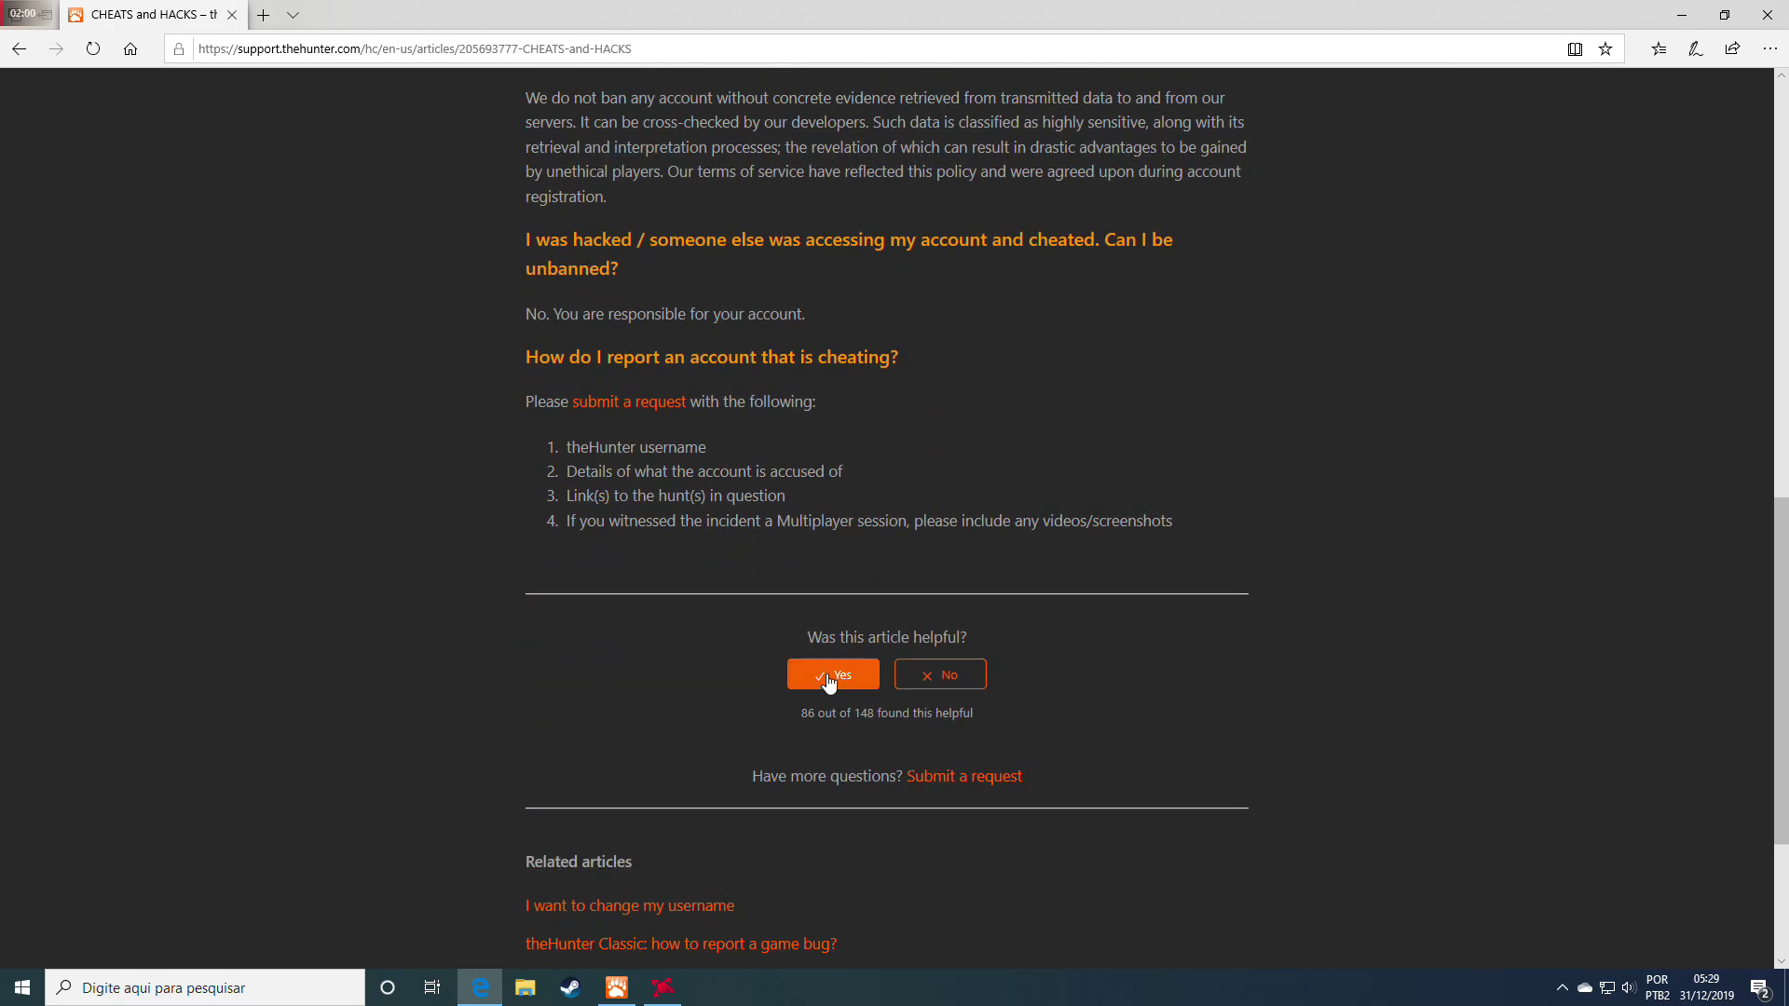
left_click(828, 679)
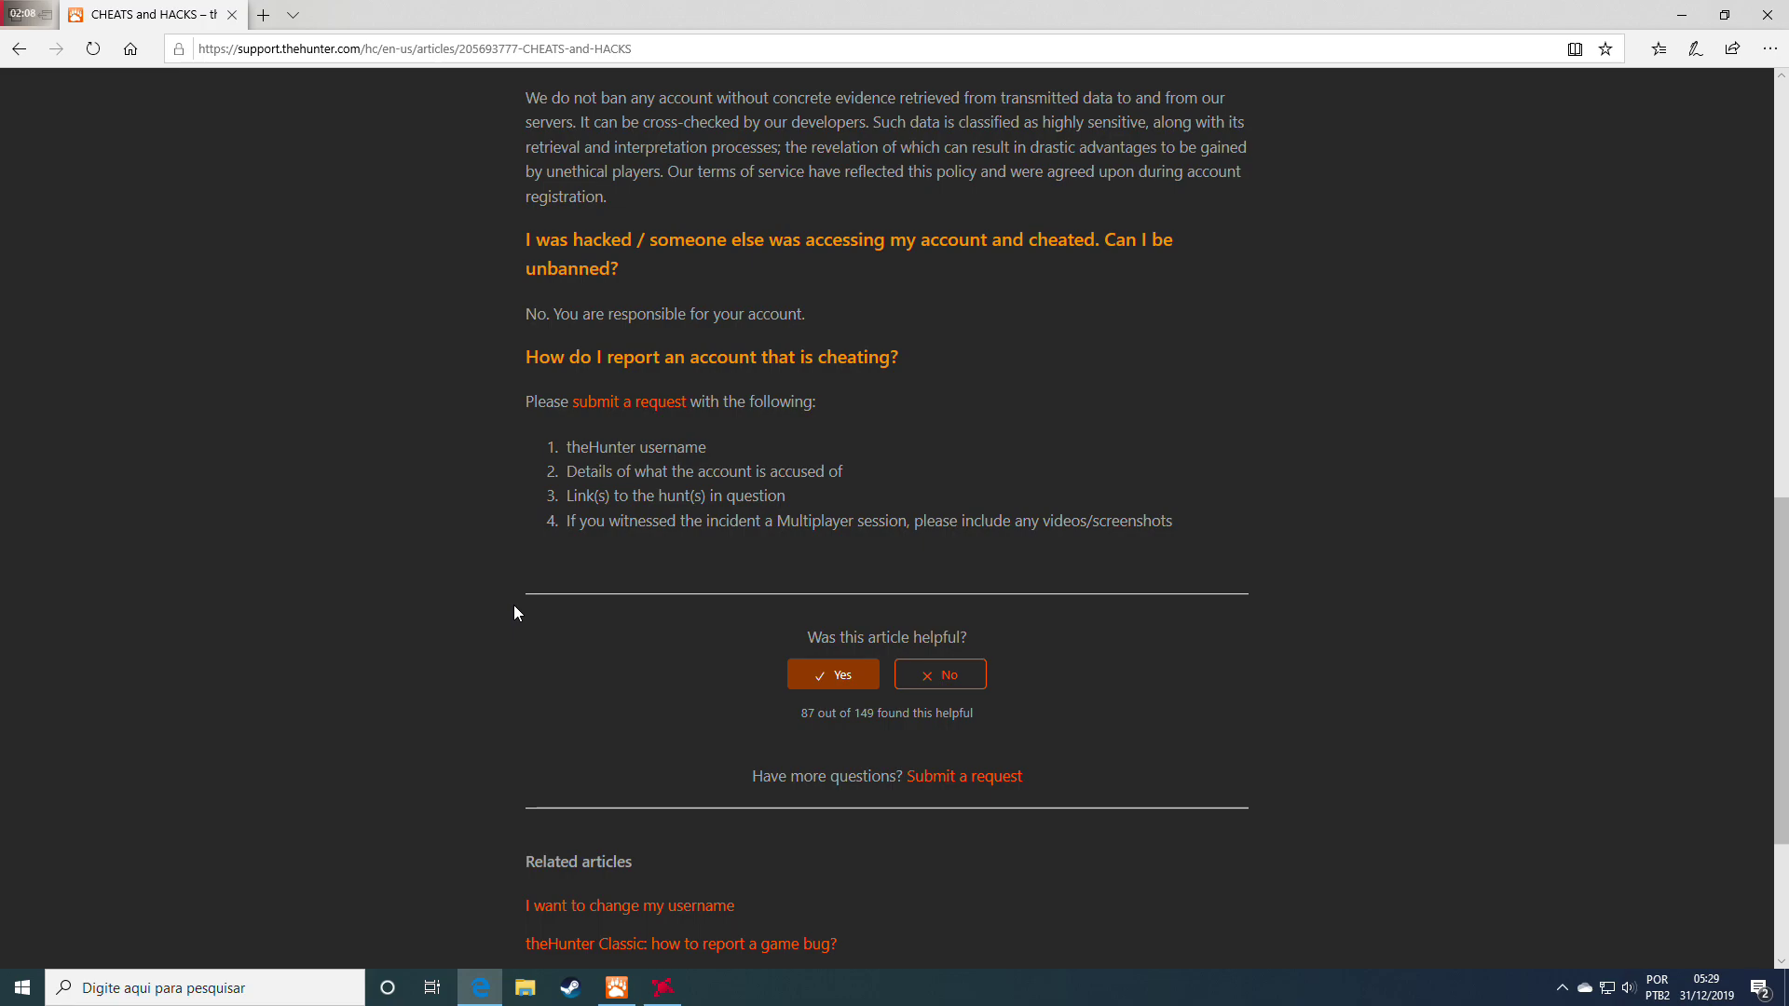
scroll(515, 612, "down", 3)
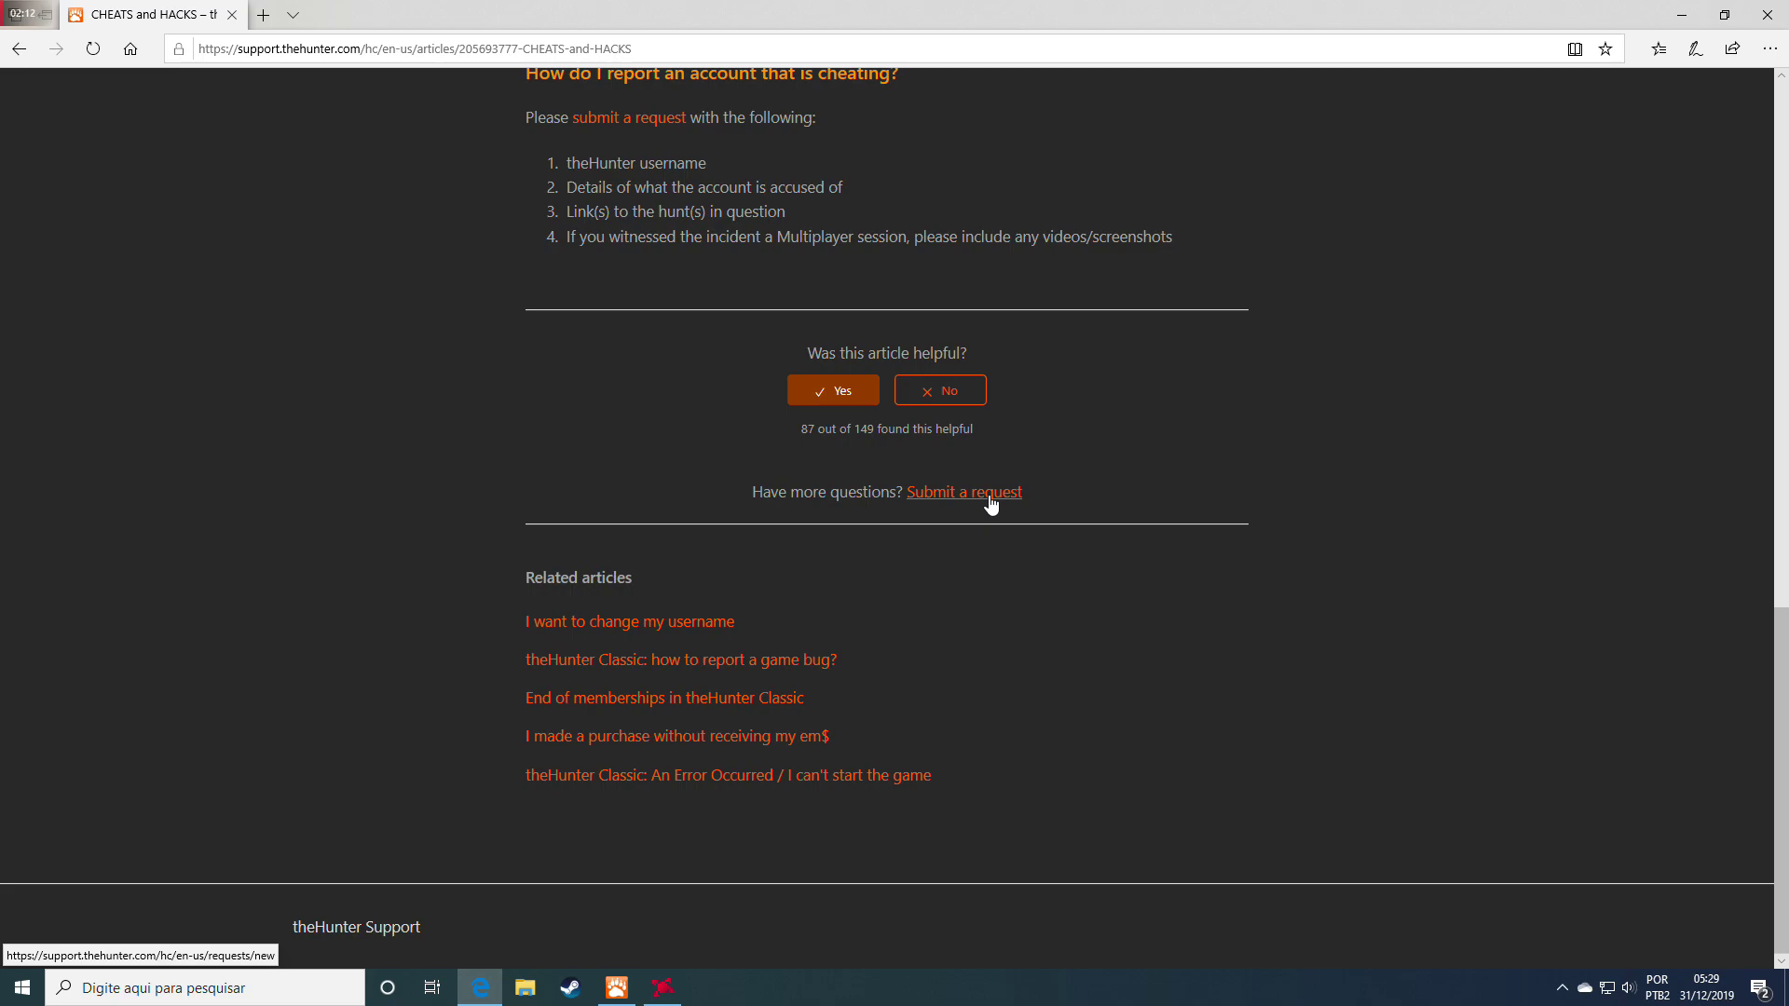
left_click(992, 505)
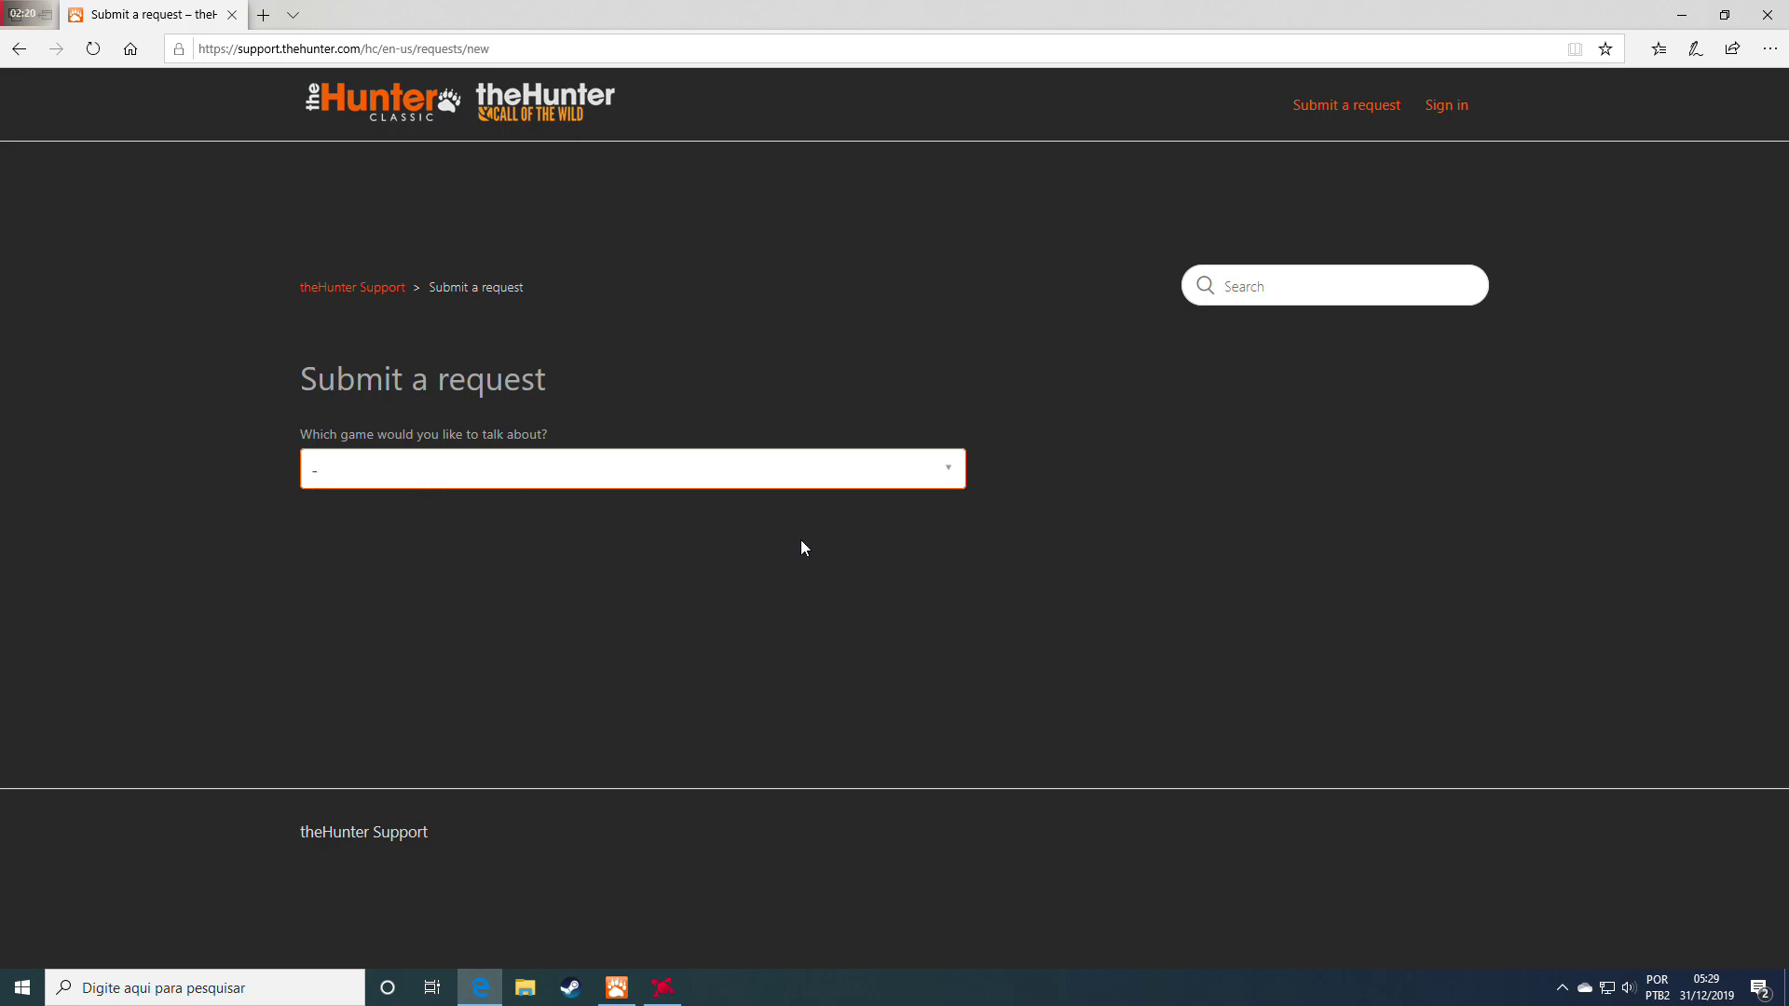
Choose theHunter Classic as the request's game and move to the email field
left_click(951, 468)
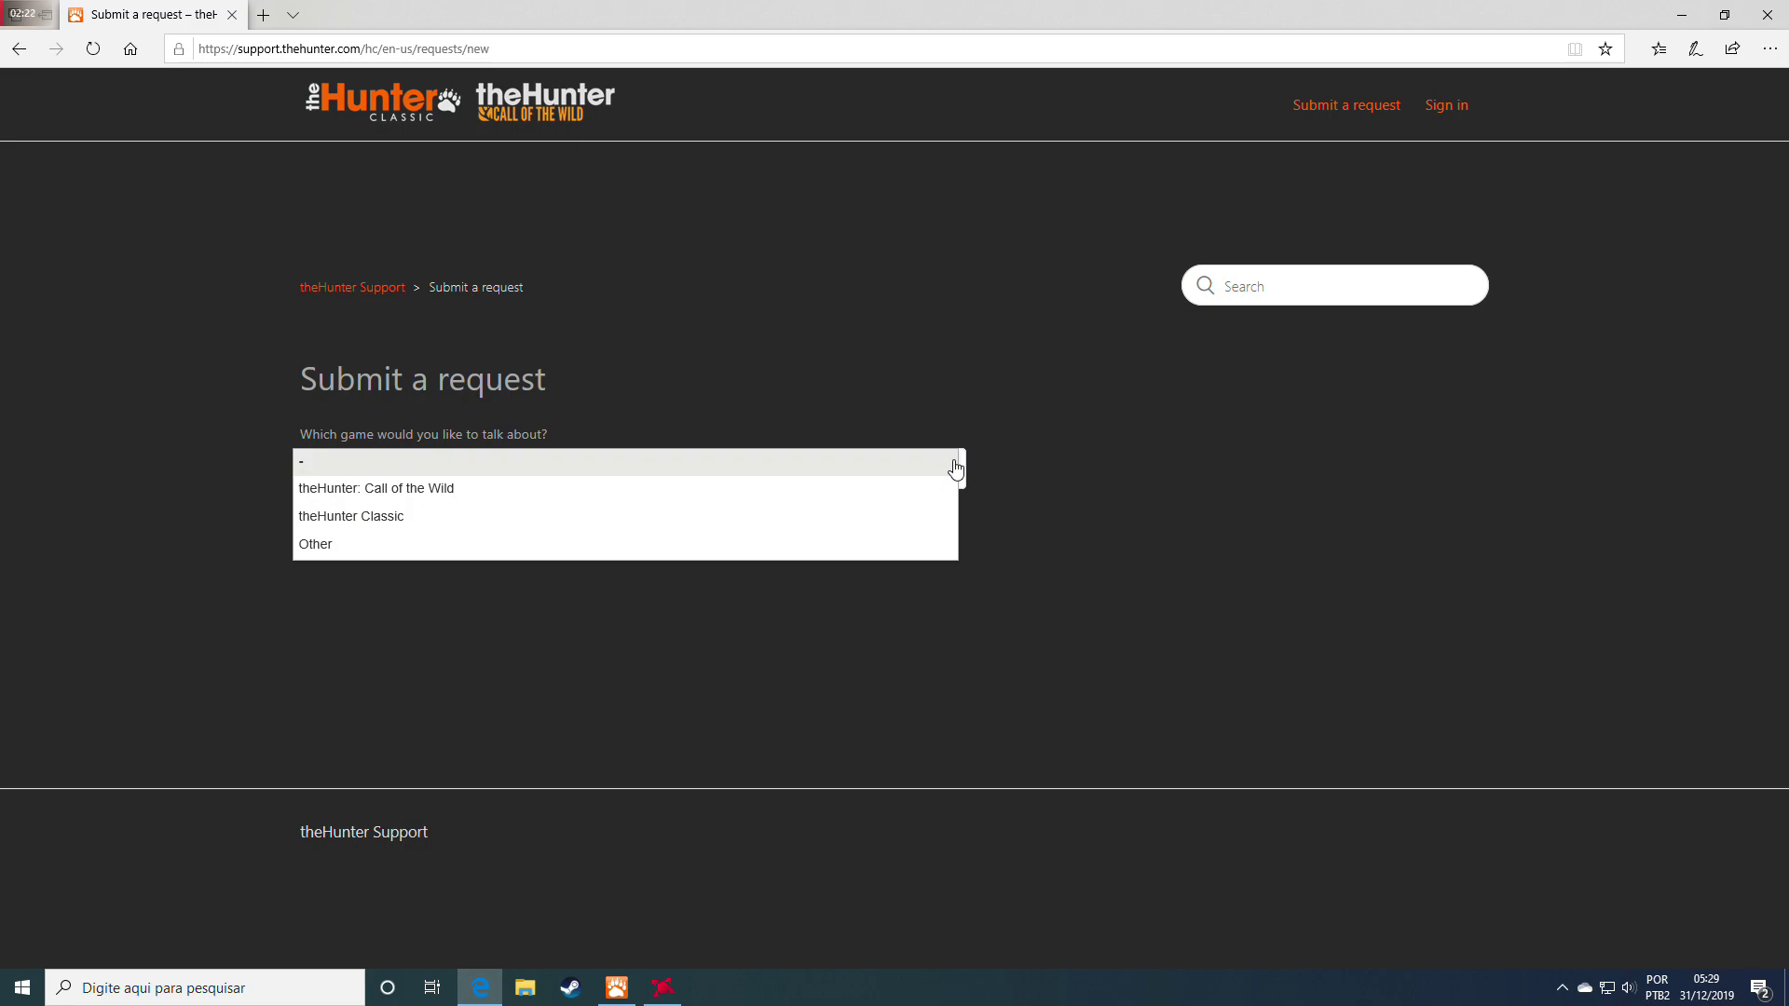
left_click(395, 516)
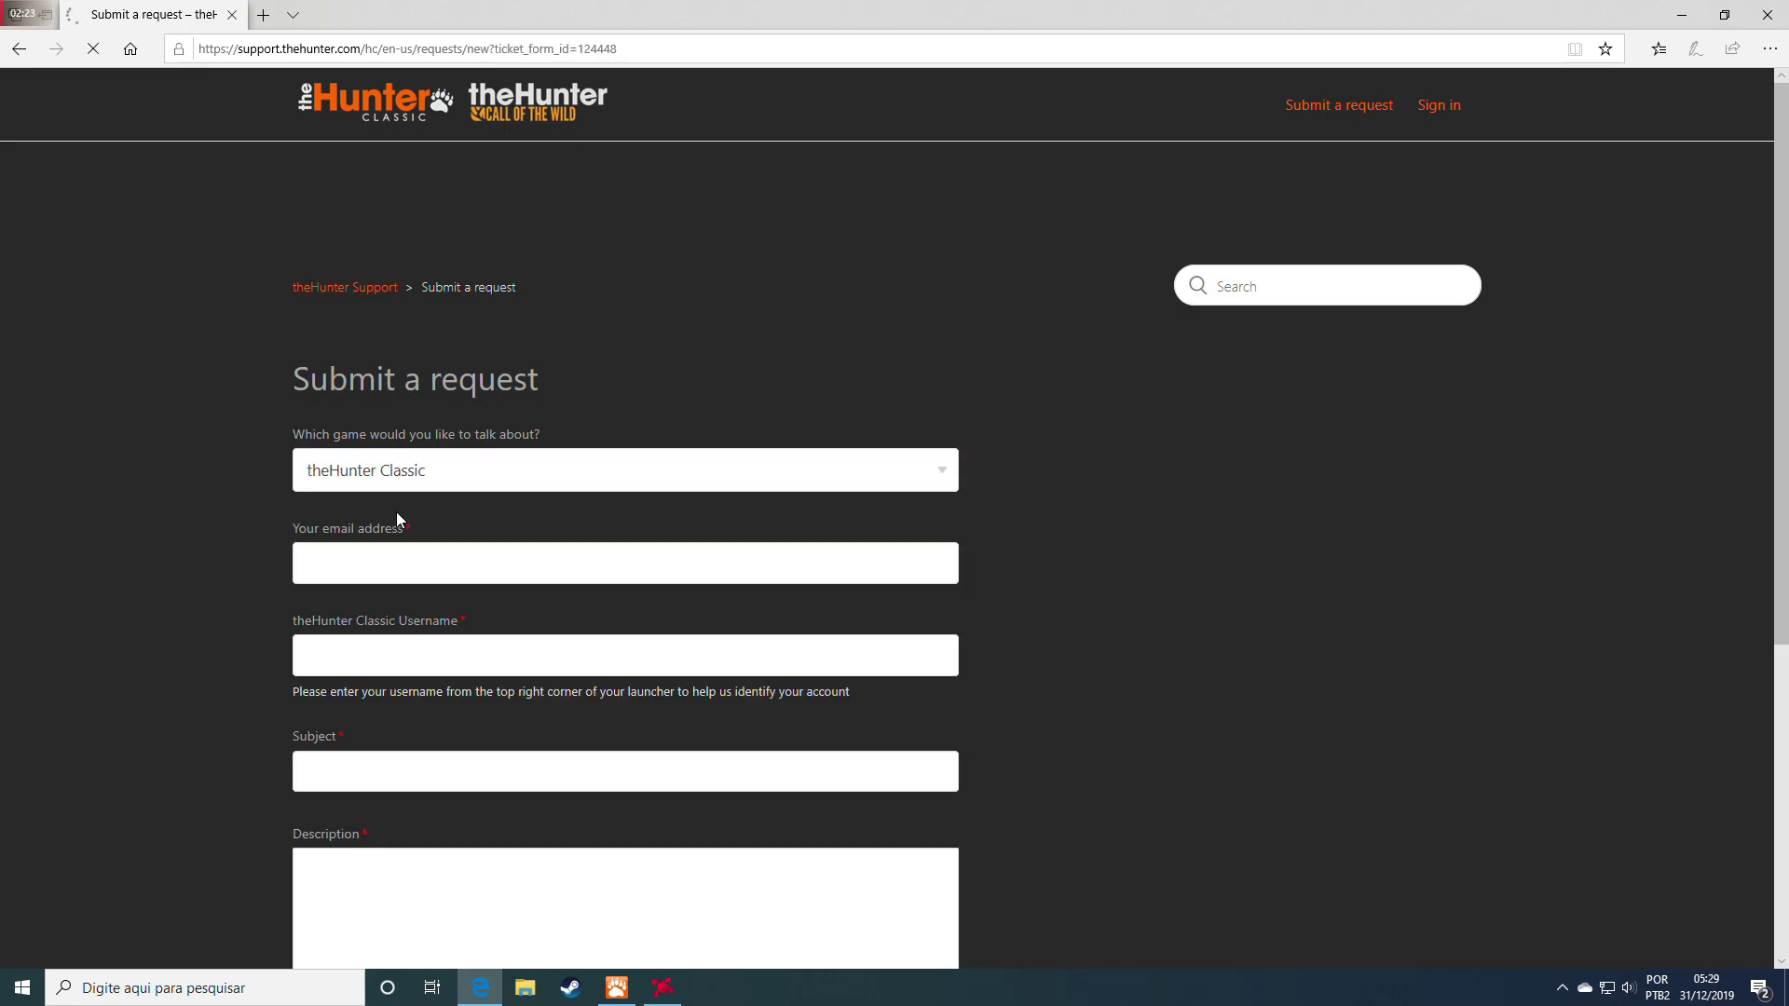
scroll(1088, 623, "down", 3)
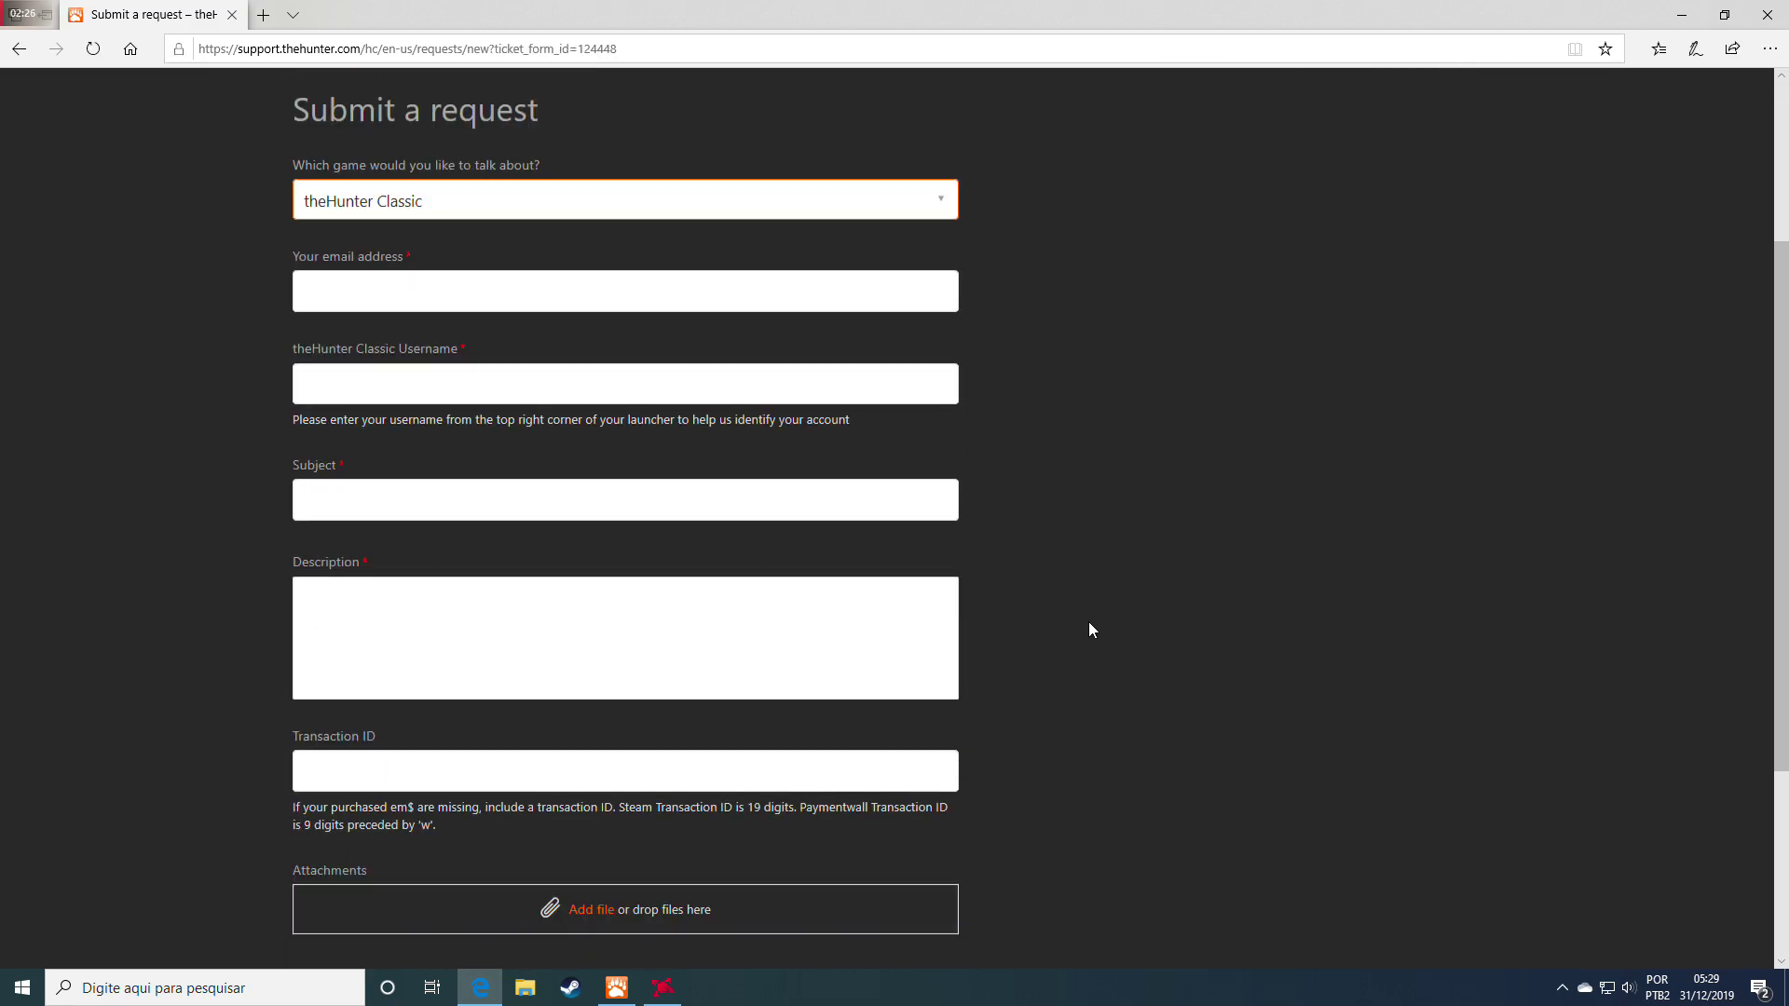
left_click(471, 286)
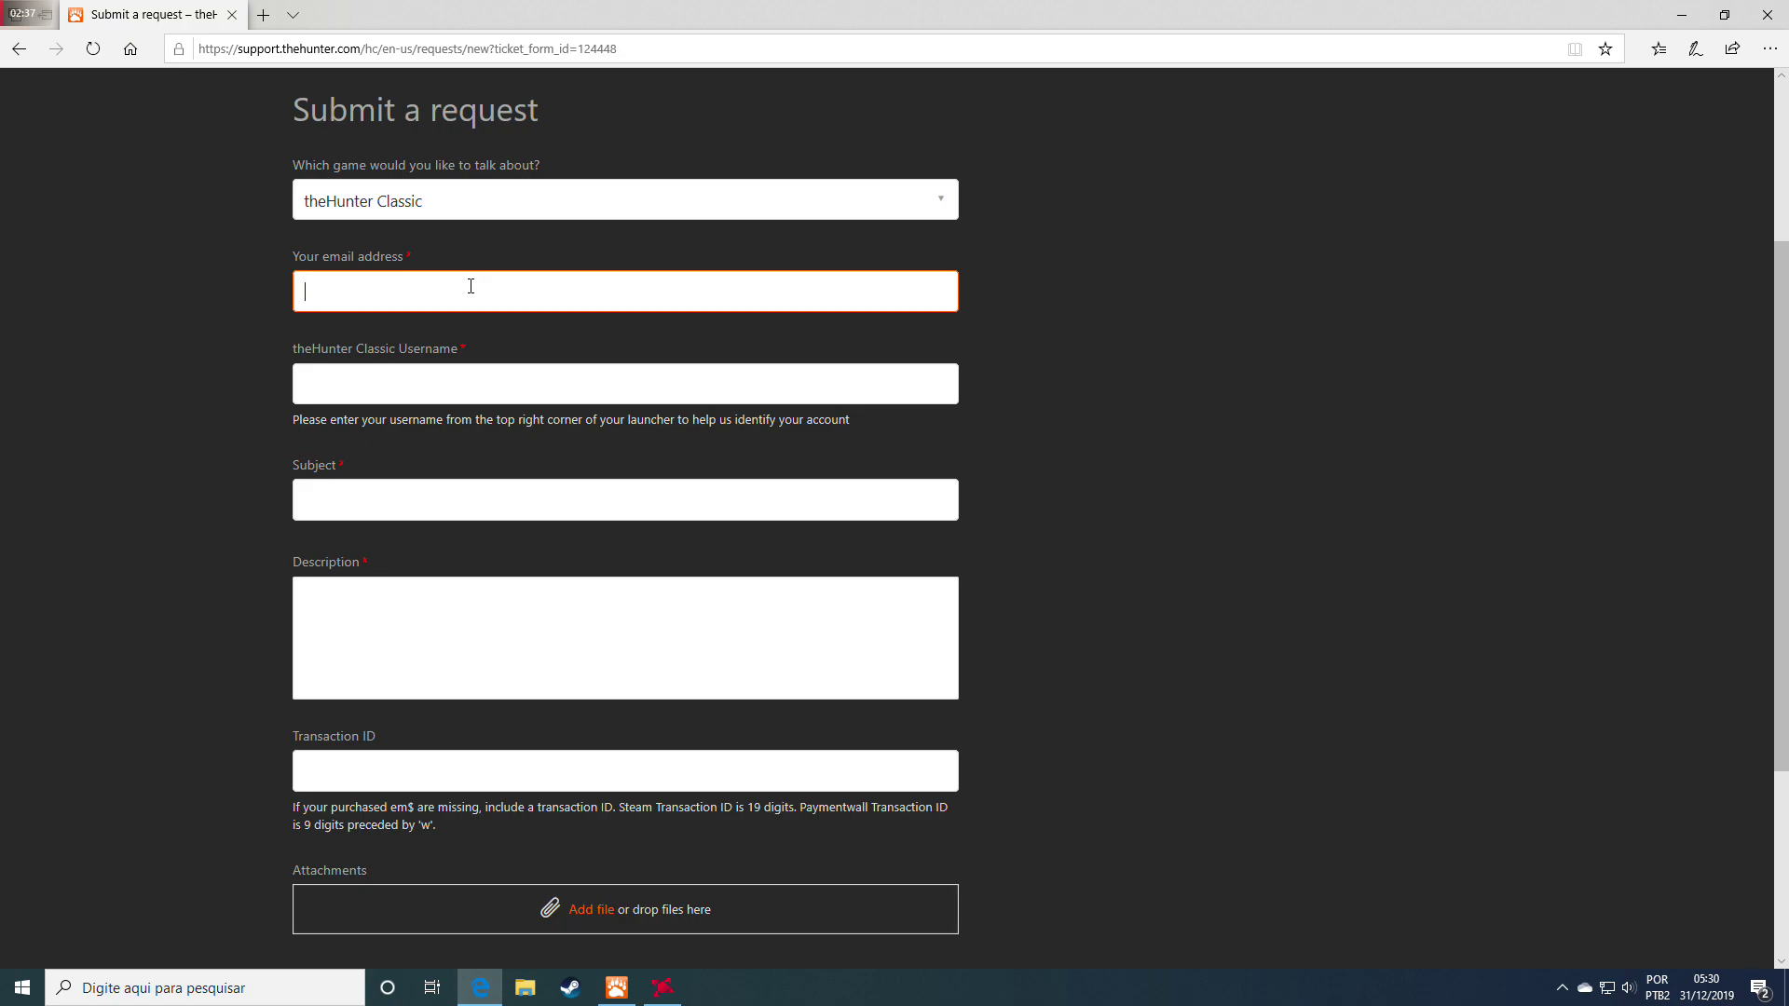
Enter the contact's e-mail address in 'Your email address'
left_click(459, 384)
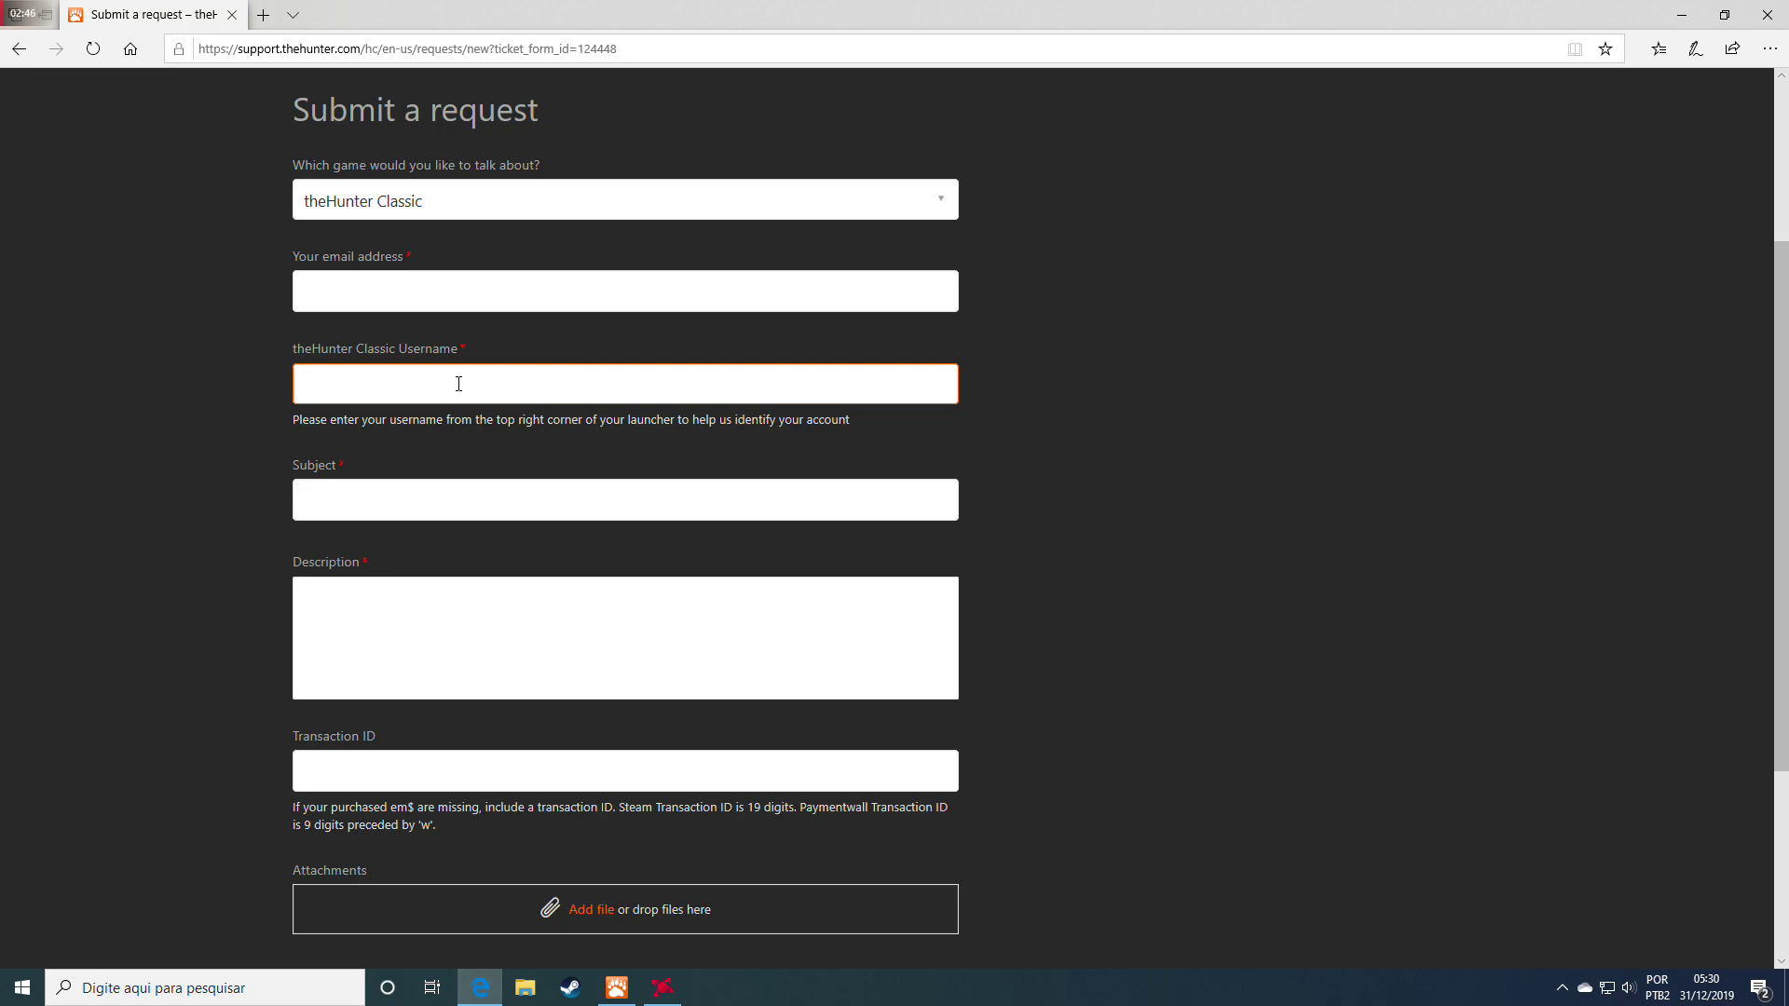
left_click(527, 285)
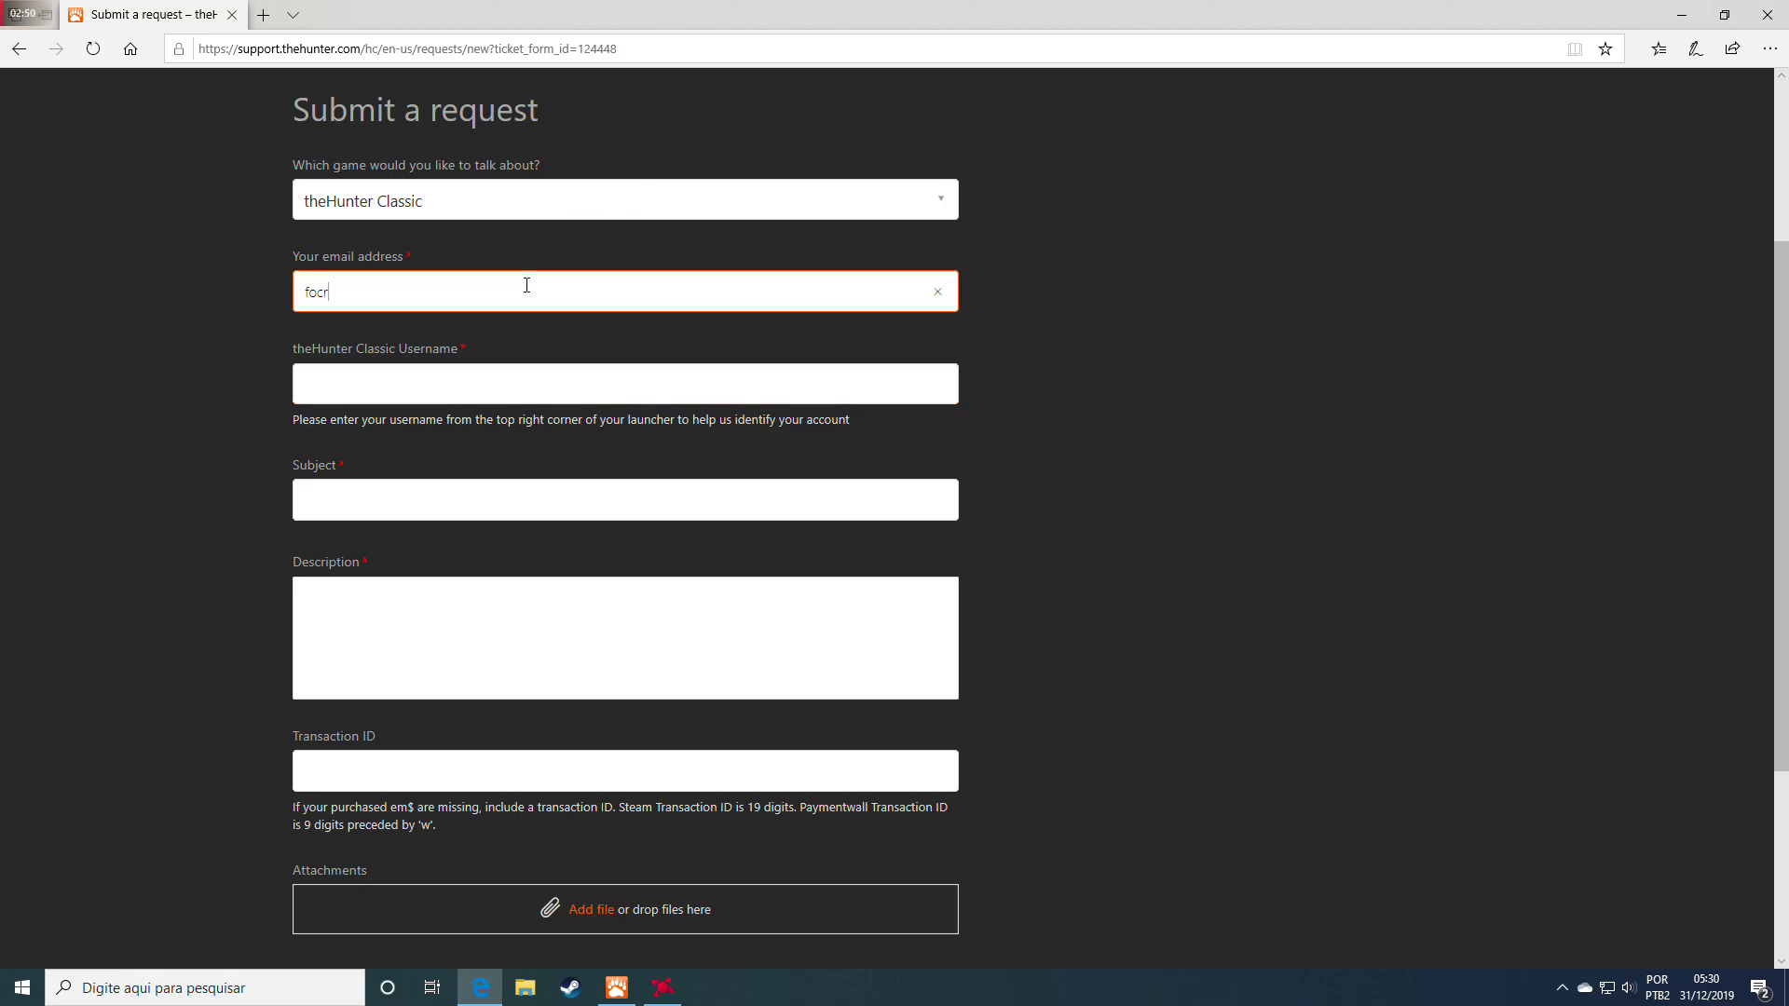
Fill in the theHunter Classic username, correcting its mistyped ending
left_click(459, 378)
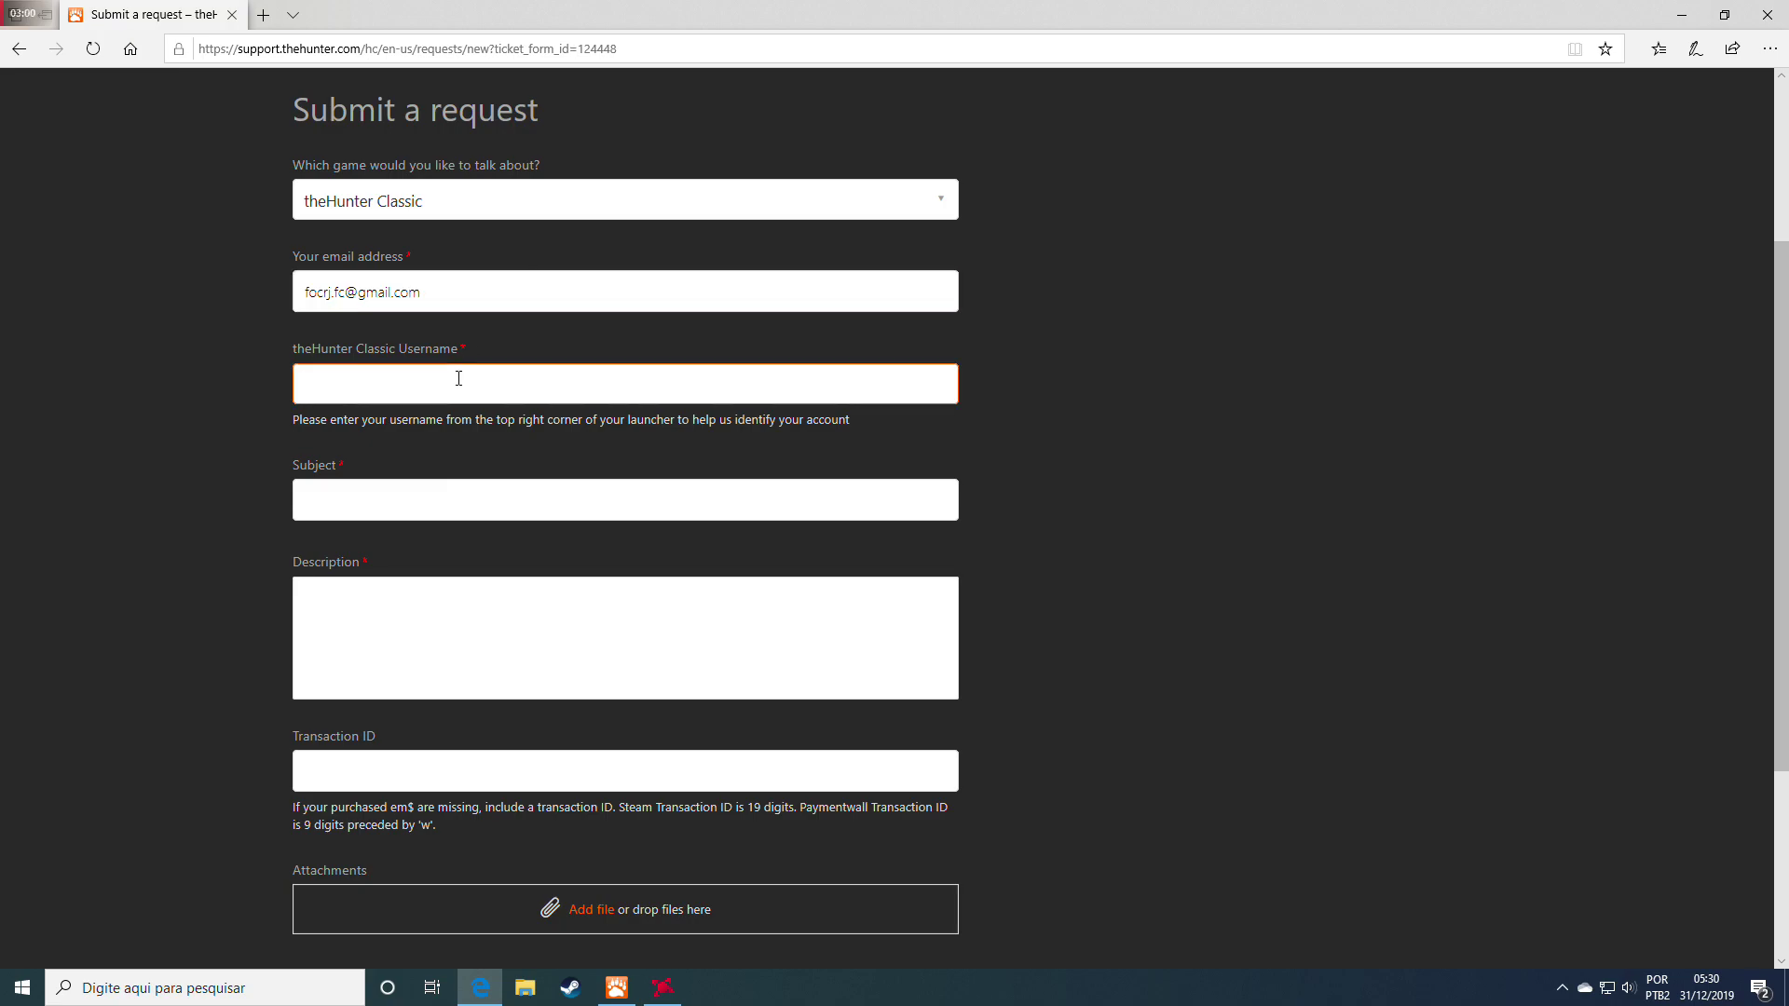
left_click_drag(459, 379, 346, 389)
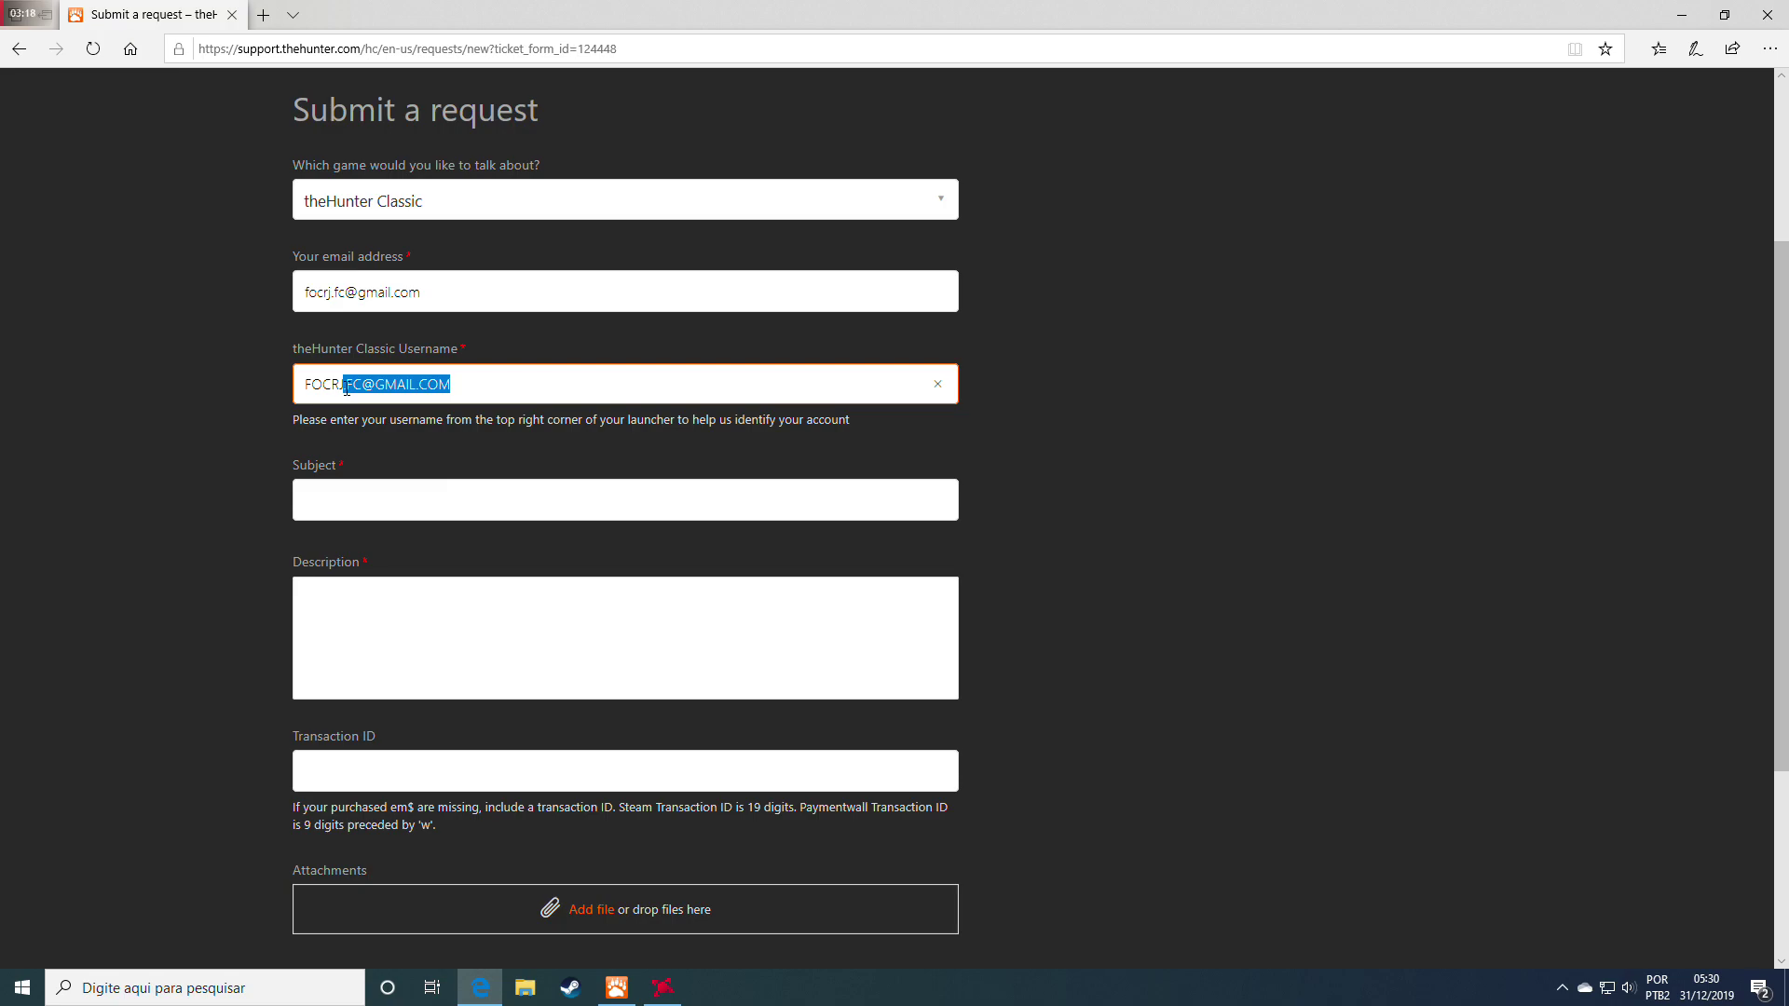
key("BackSpace")
type("HUNTER")
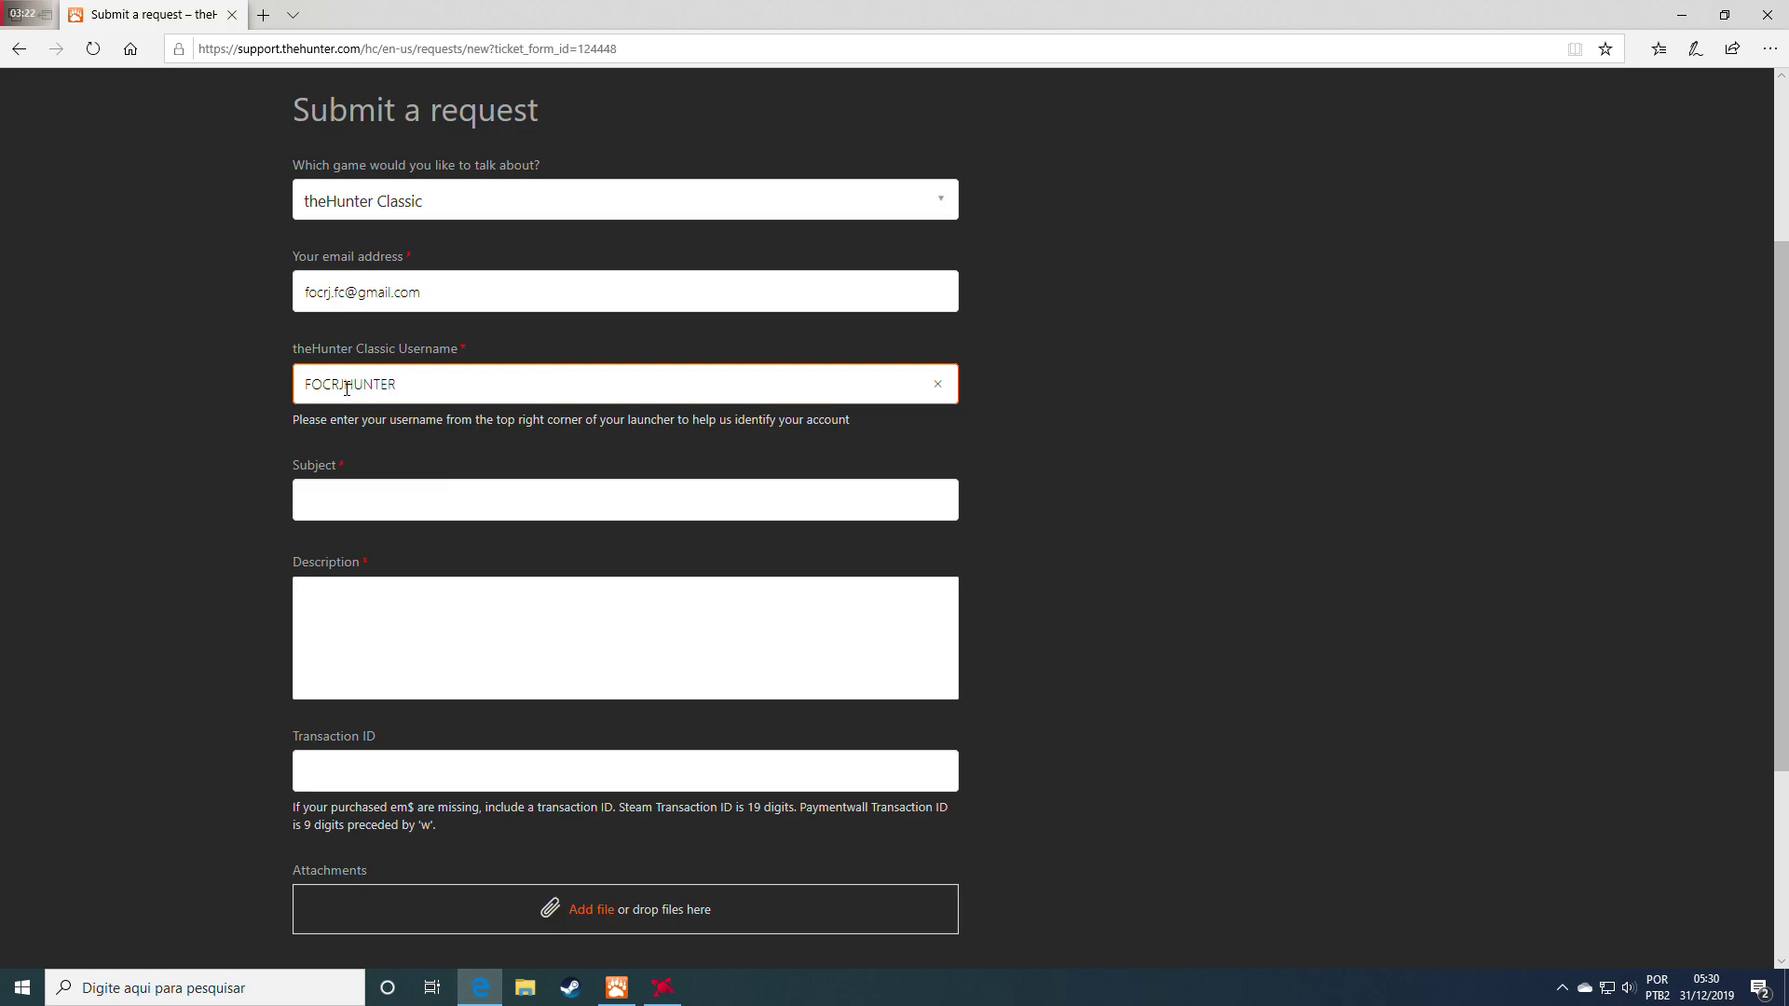
Enter 'batota hacks' as the request subject
left_click(398, 501)
type("b")
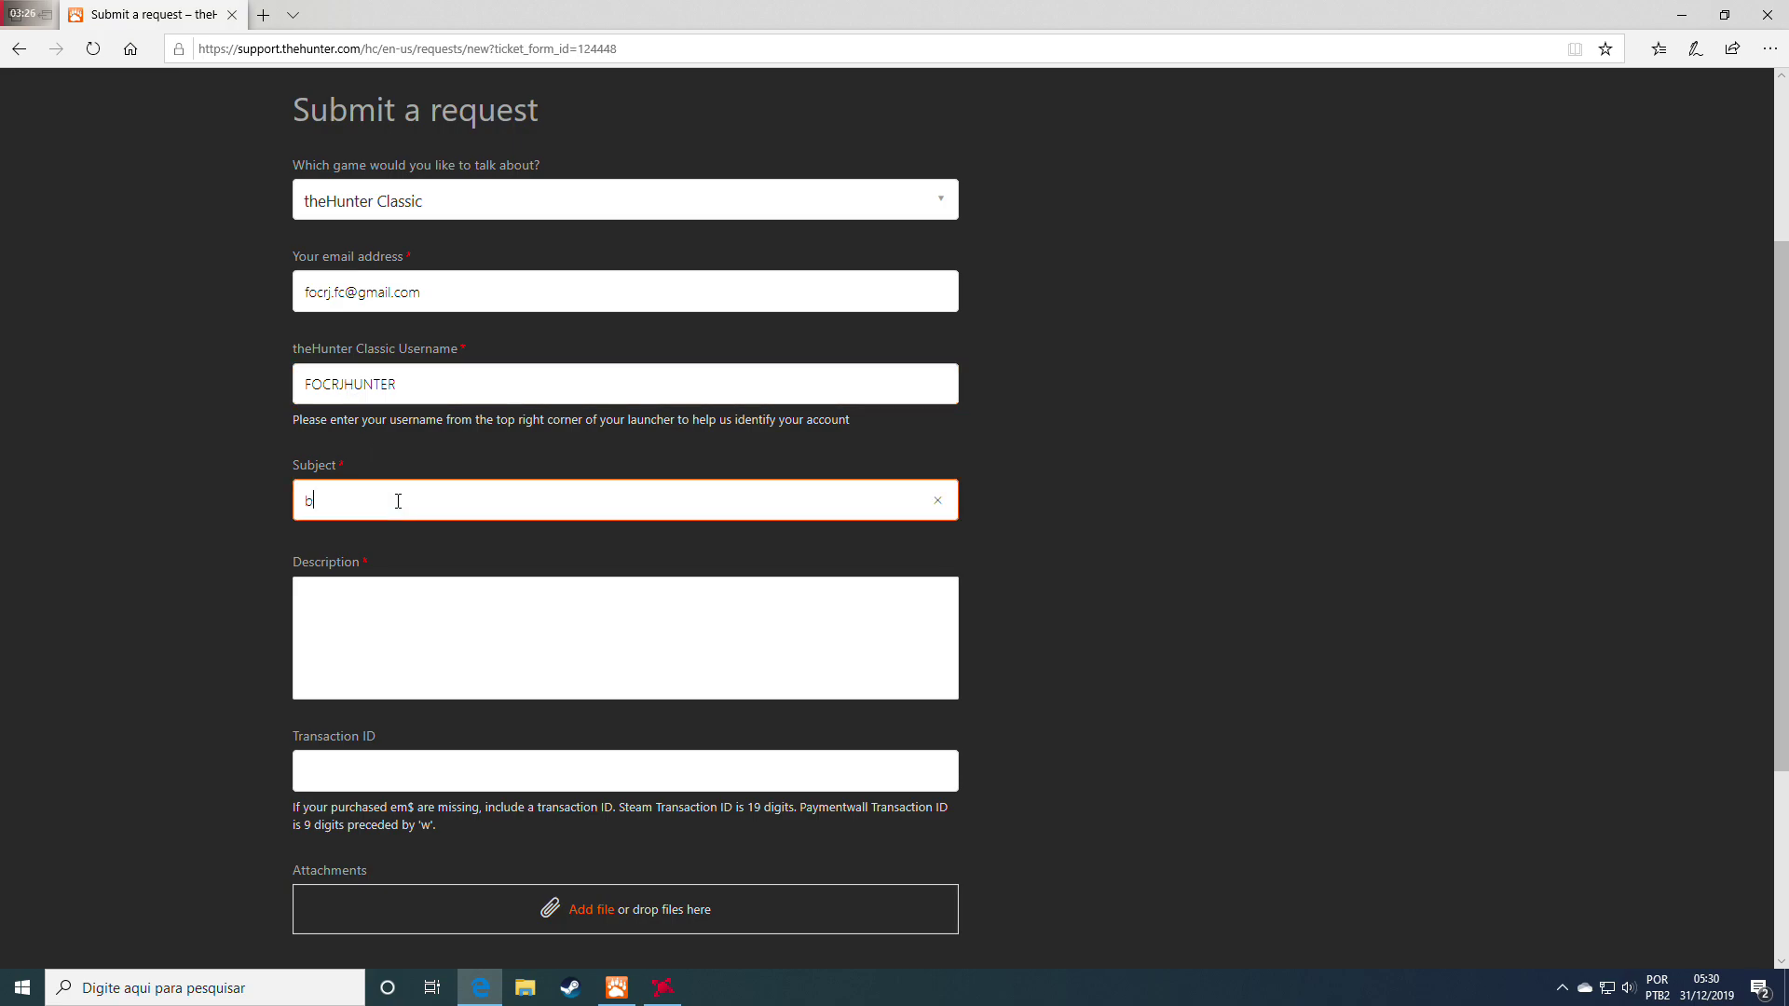
type("atota ha")
type("ck")
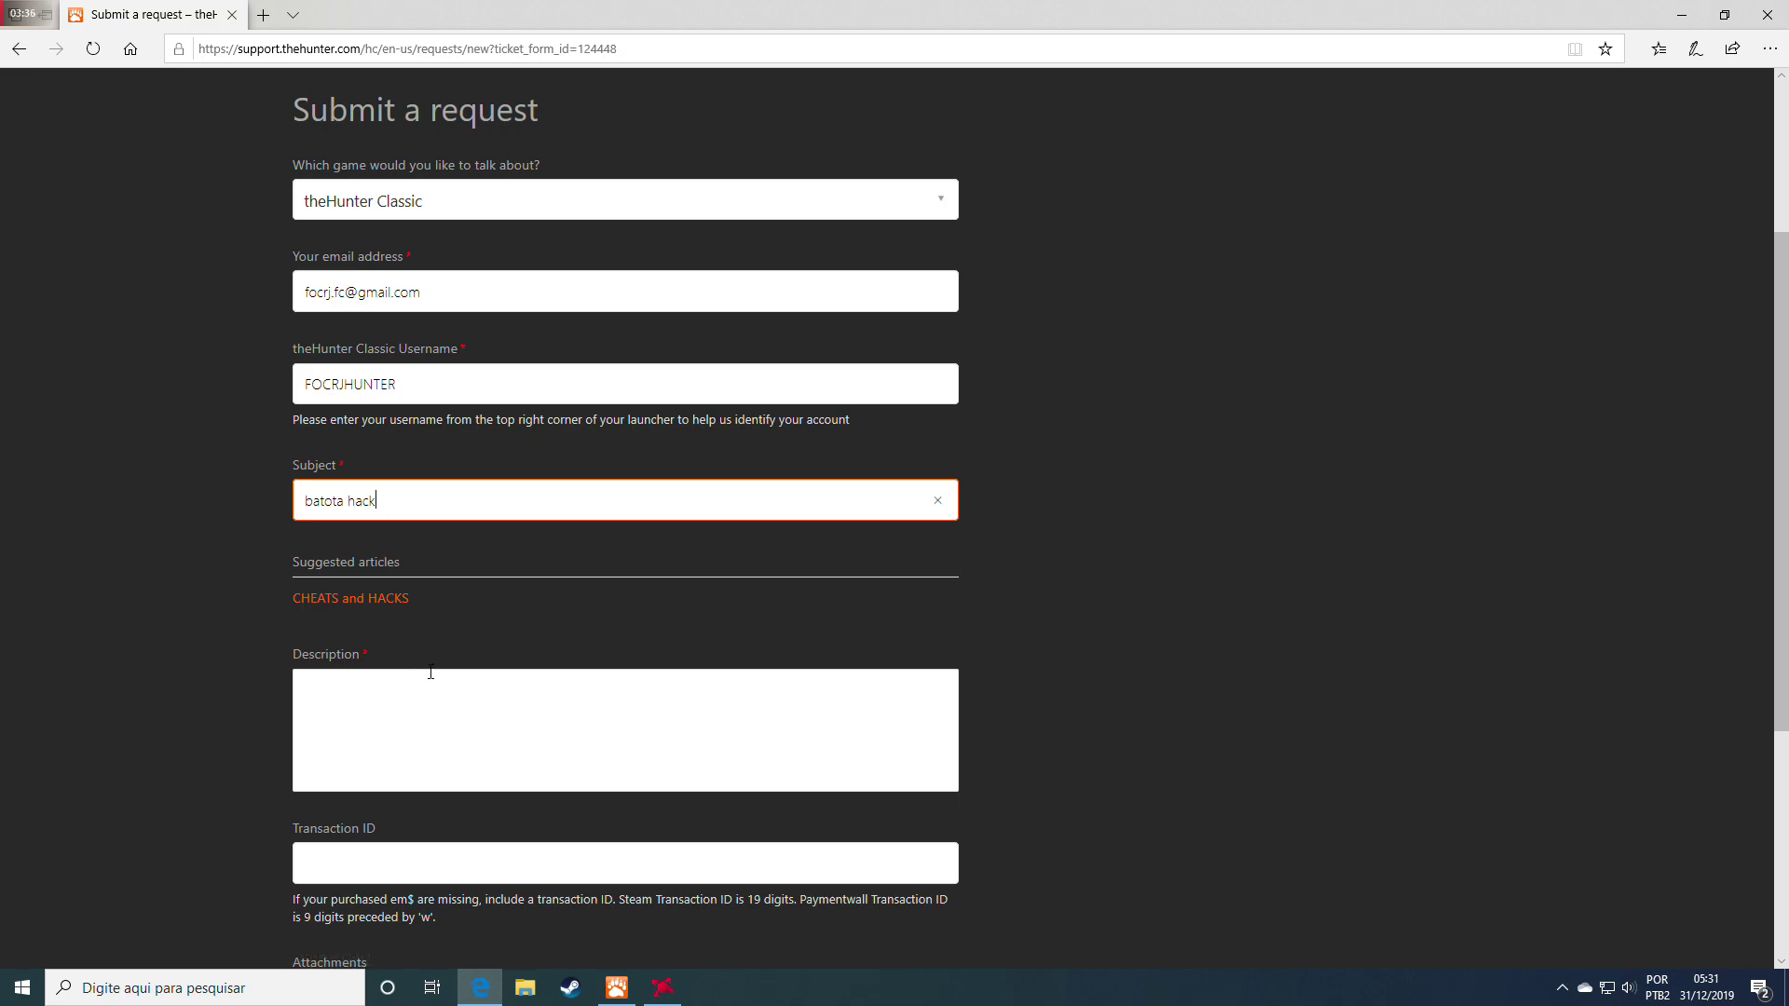
type("s")
Place the cursor in the Description box and open a blank new browser tab
left_click(403, 689)
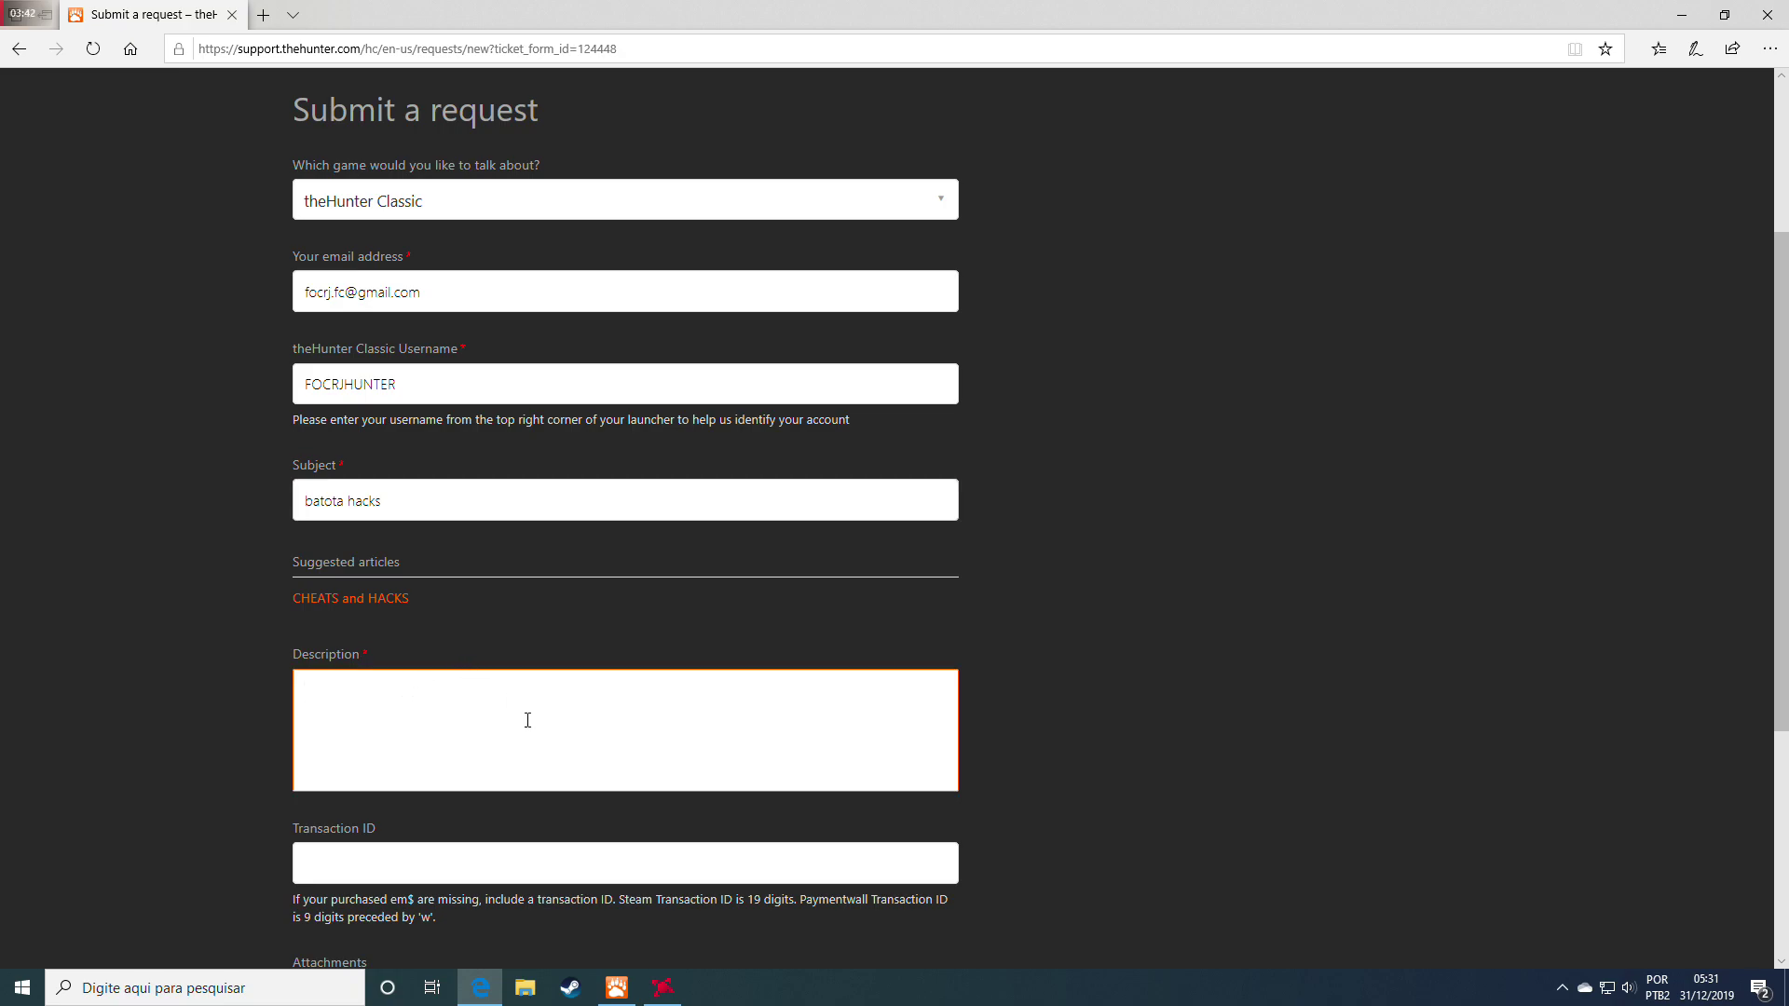
scroll(527, 721, "down", 1)
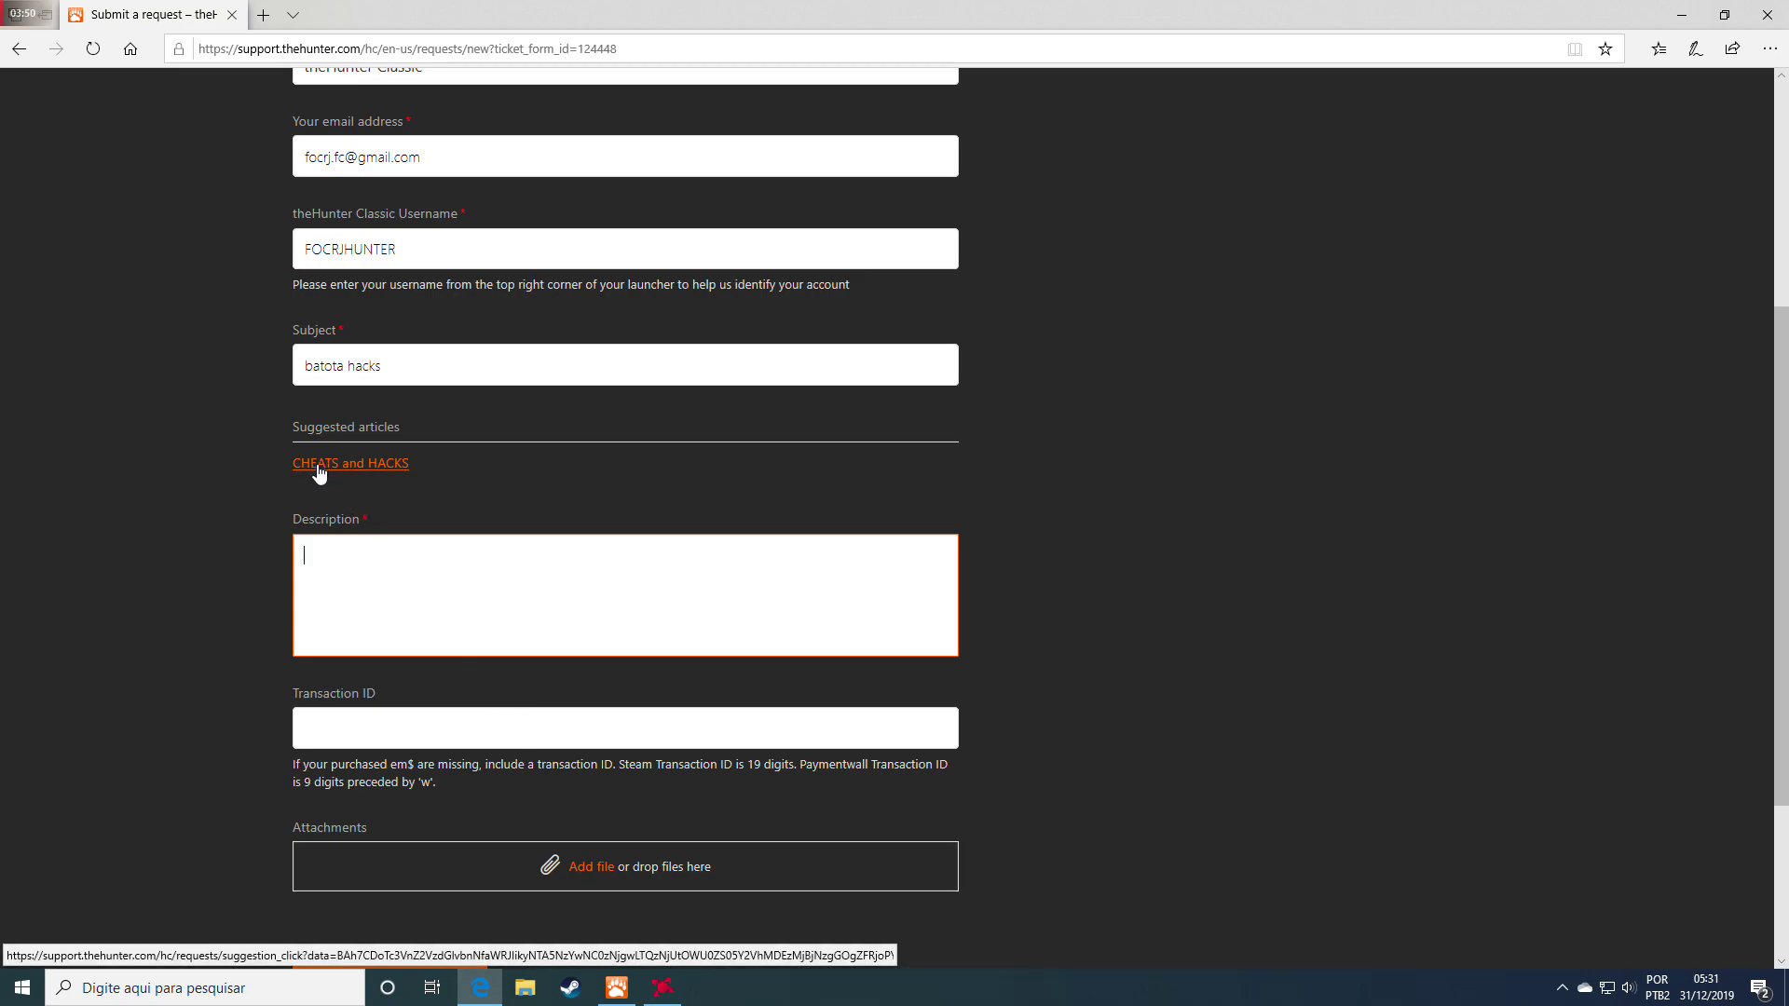
left_click(438, 585)
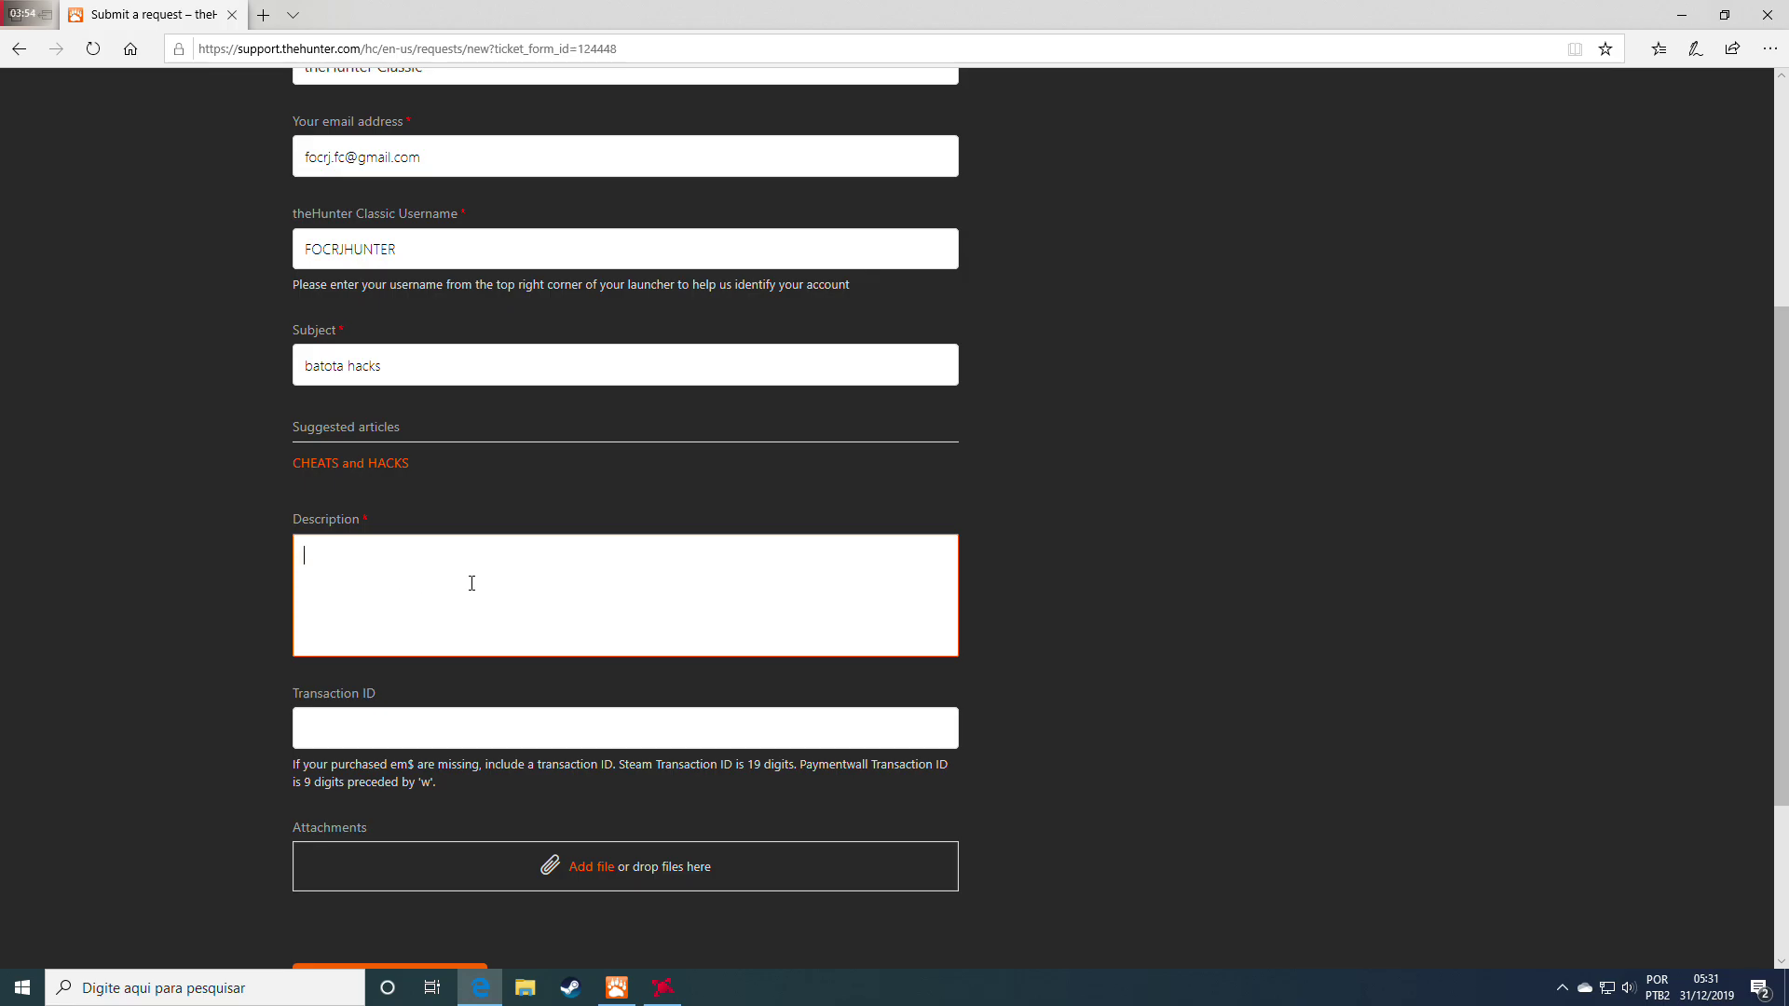
left_click(265, 16)
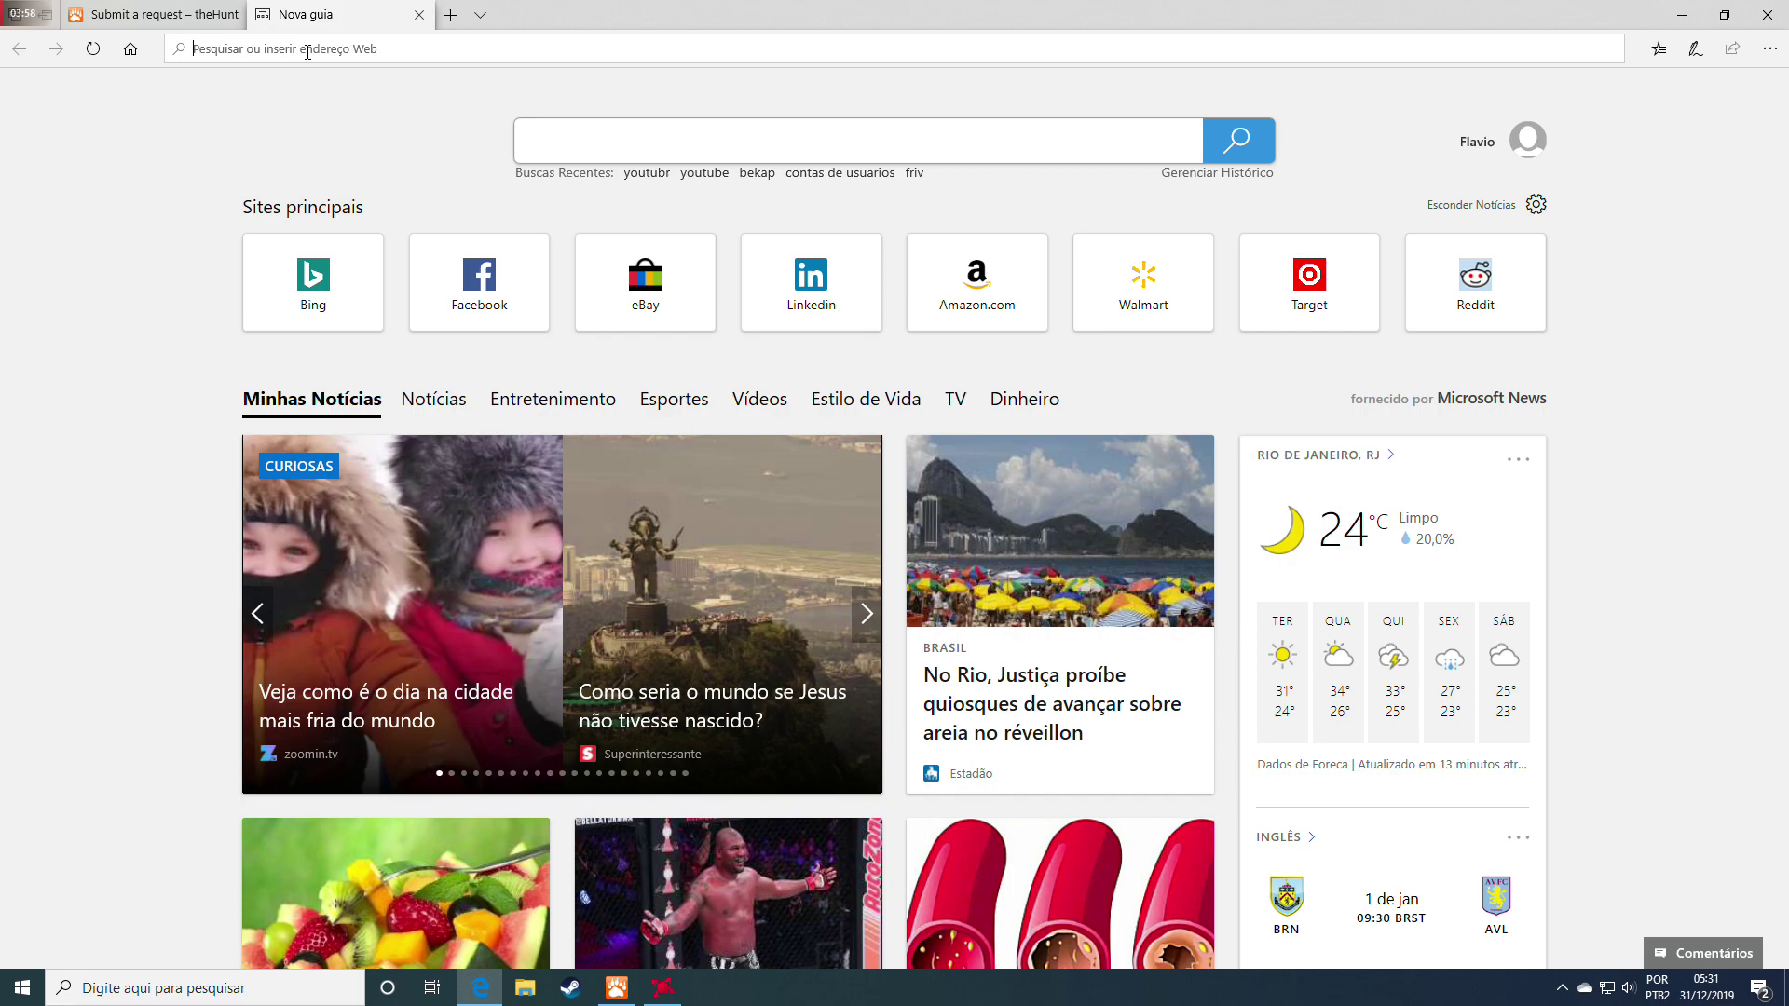
Search for steam, load the Steam store sign-in page, then return to the request form tab
left_click(308, 53)
type("ste")
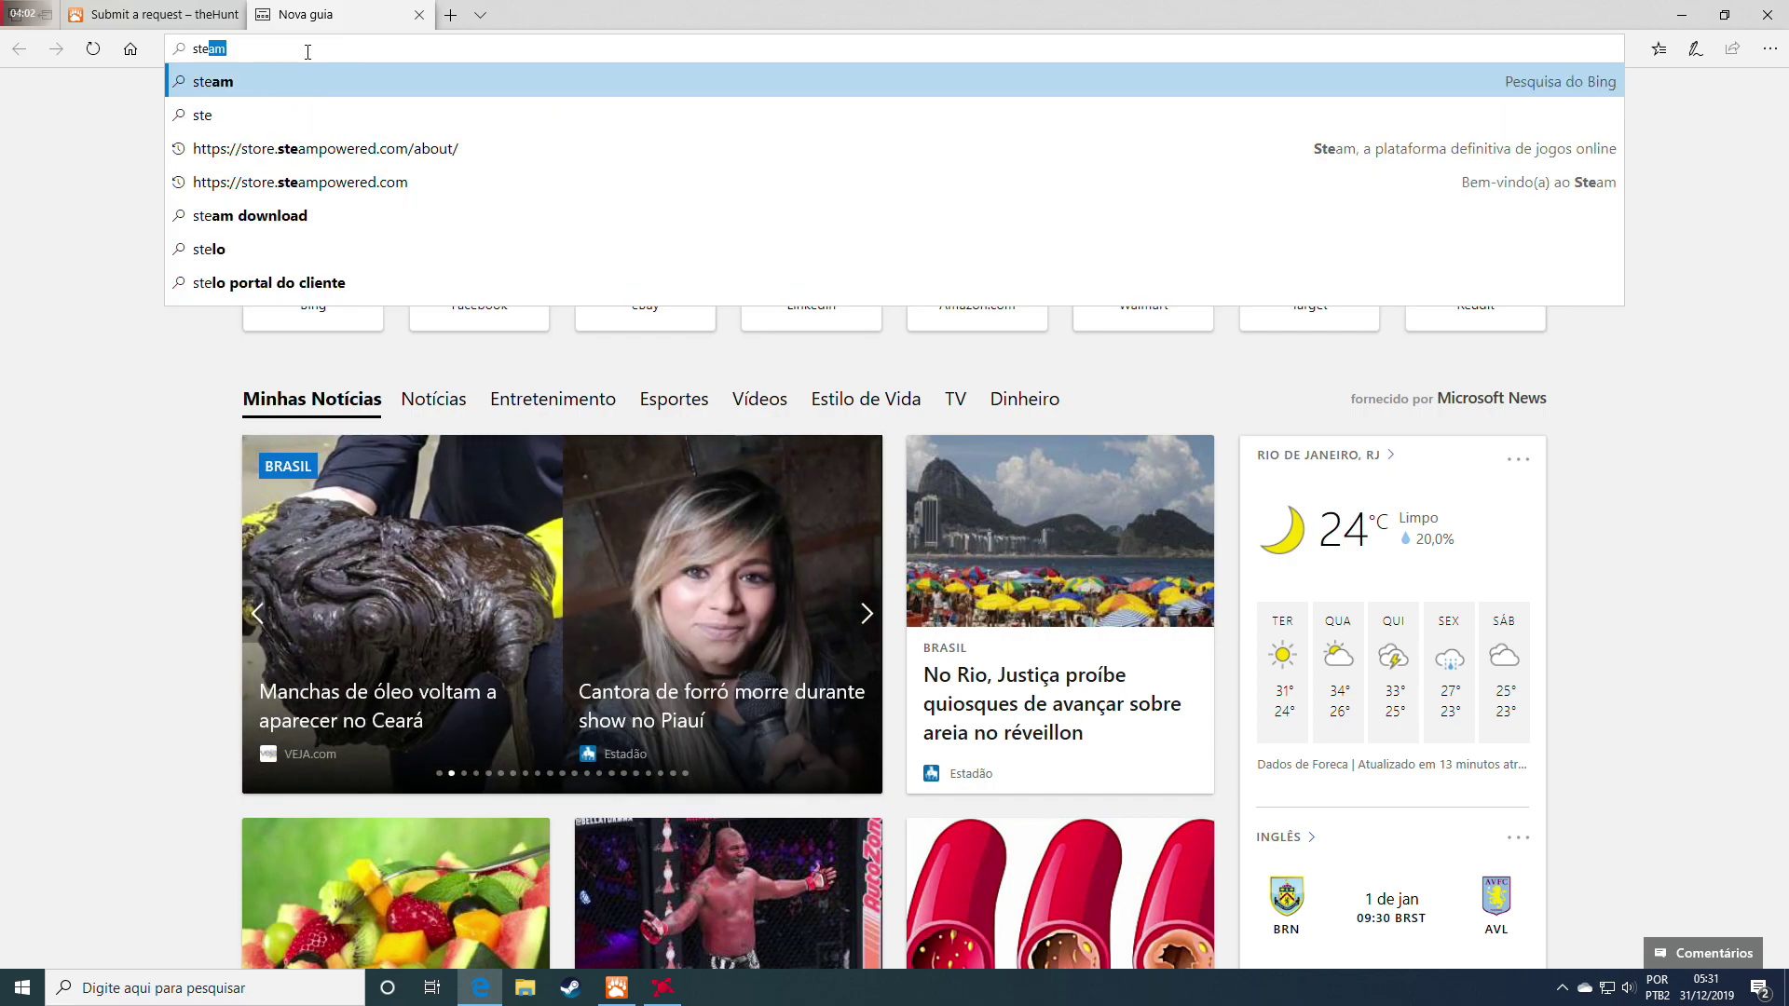
type("an")
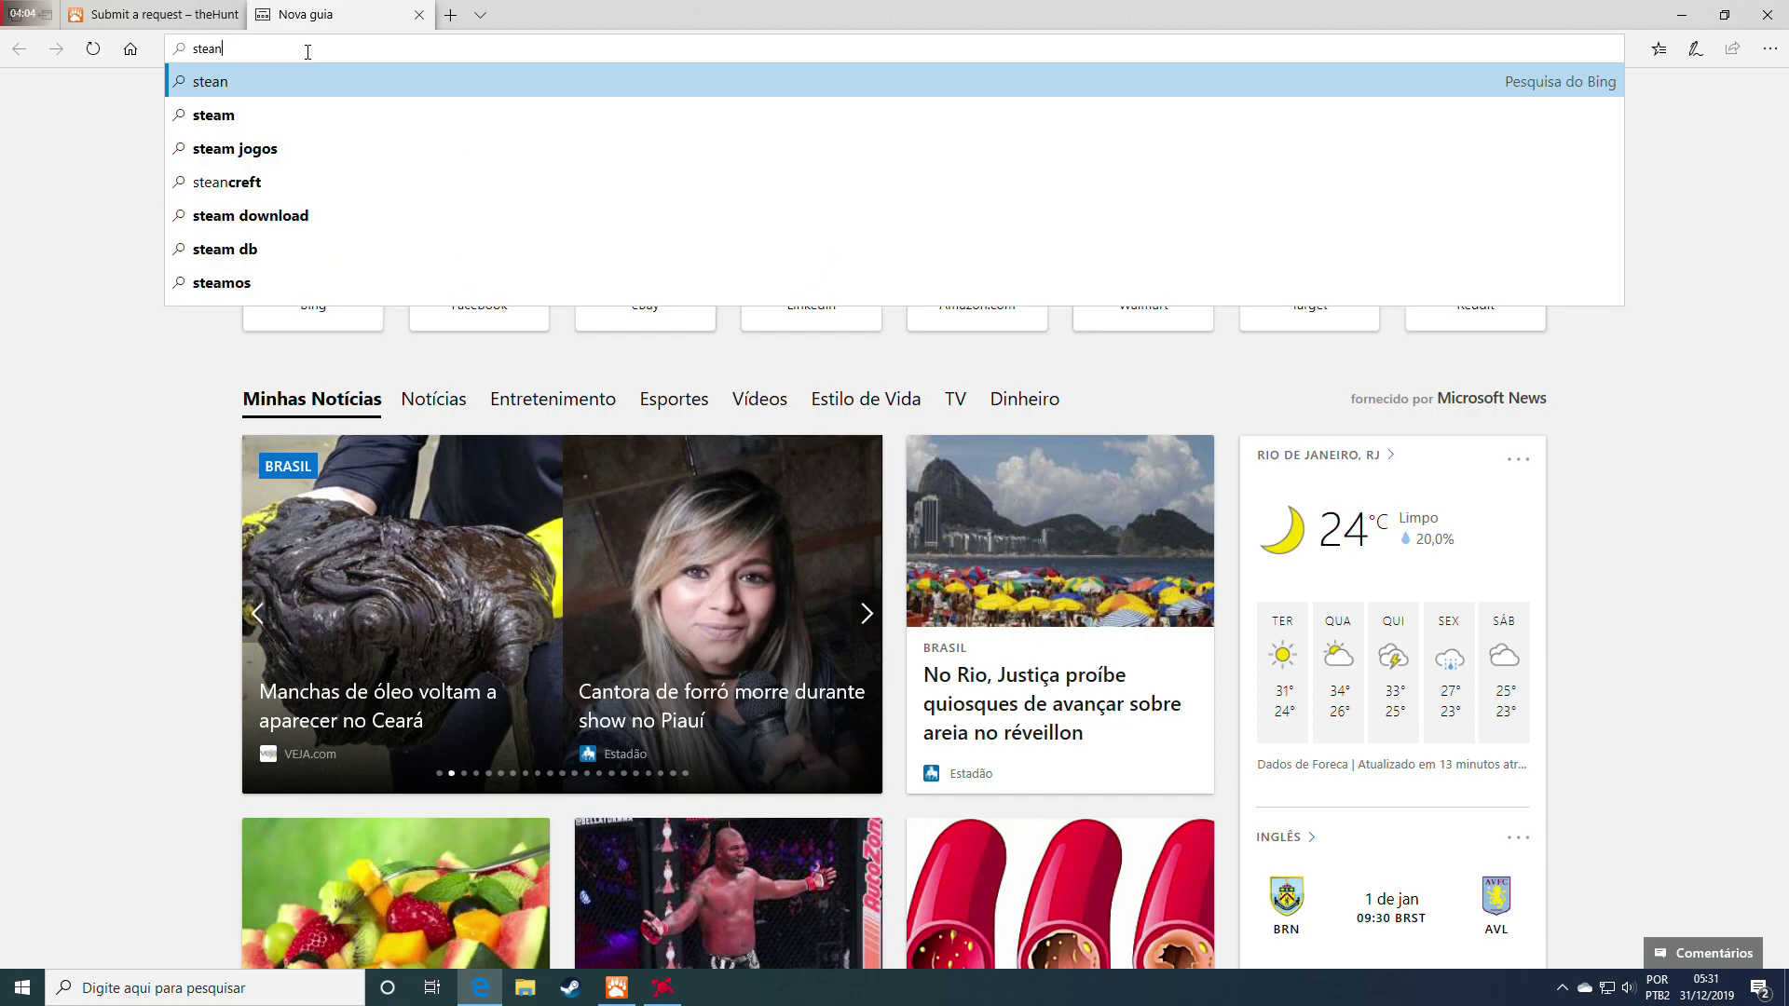
left_click(231, 115)
left_click(295, 279)
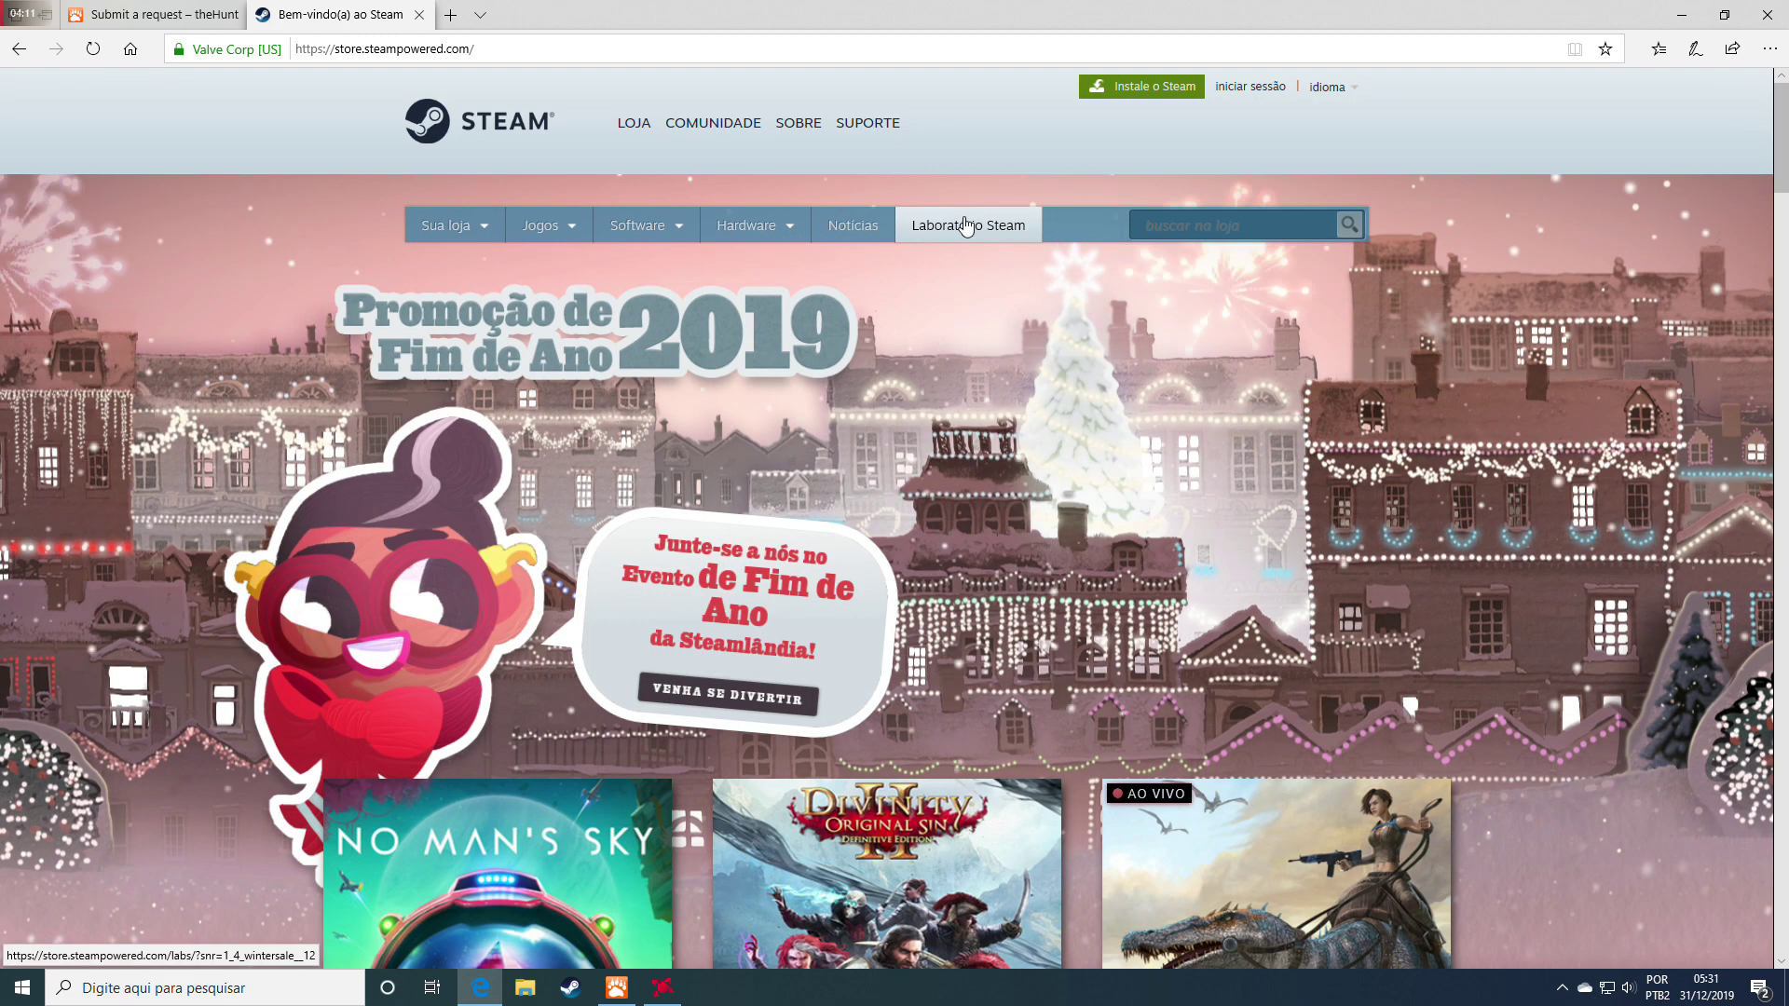
left_click(1257, 93)
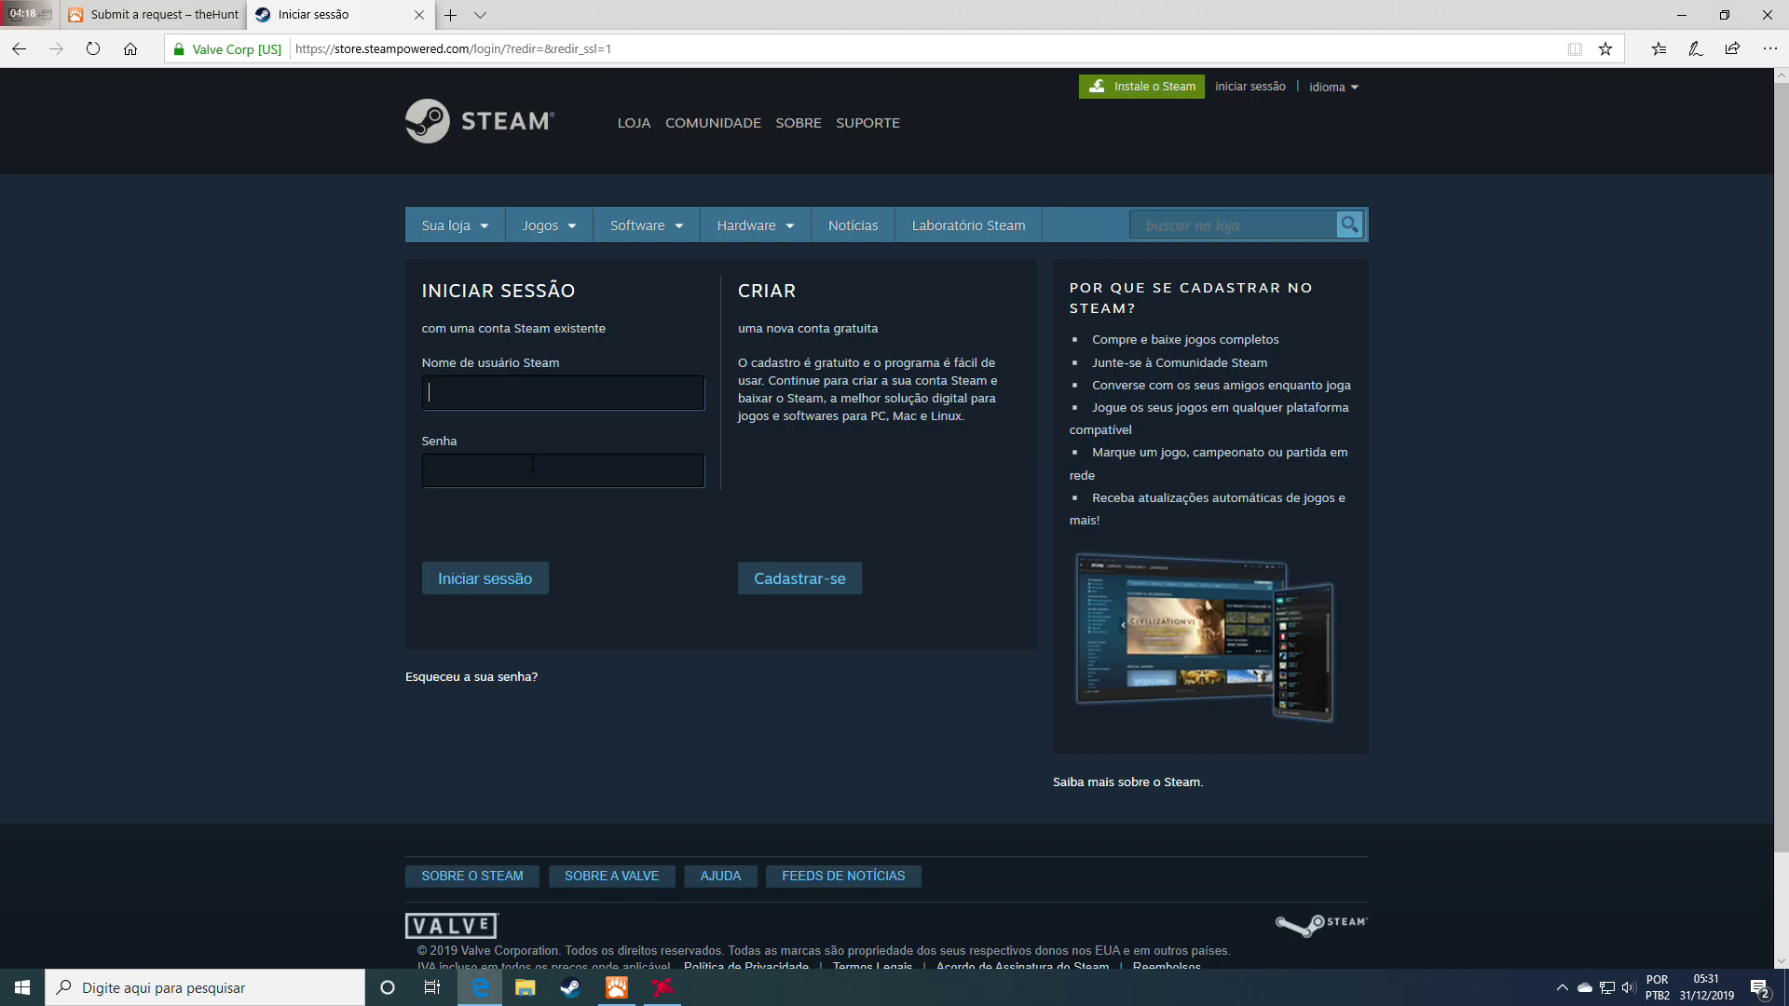
left_click(177, 13)
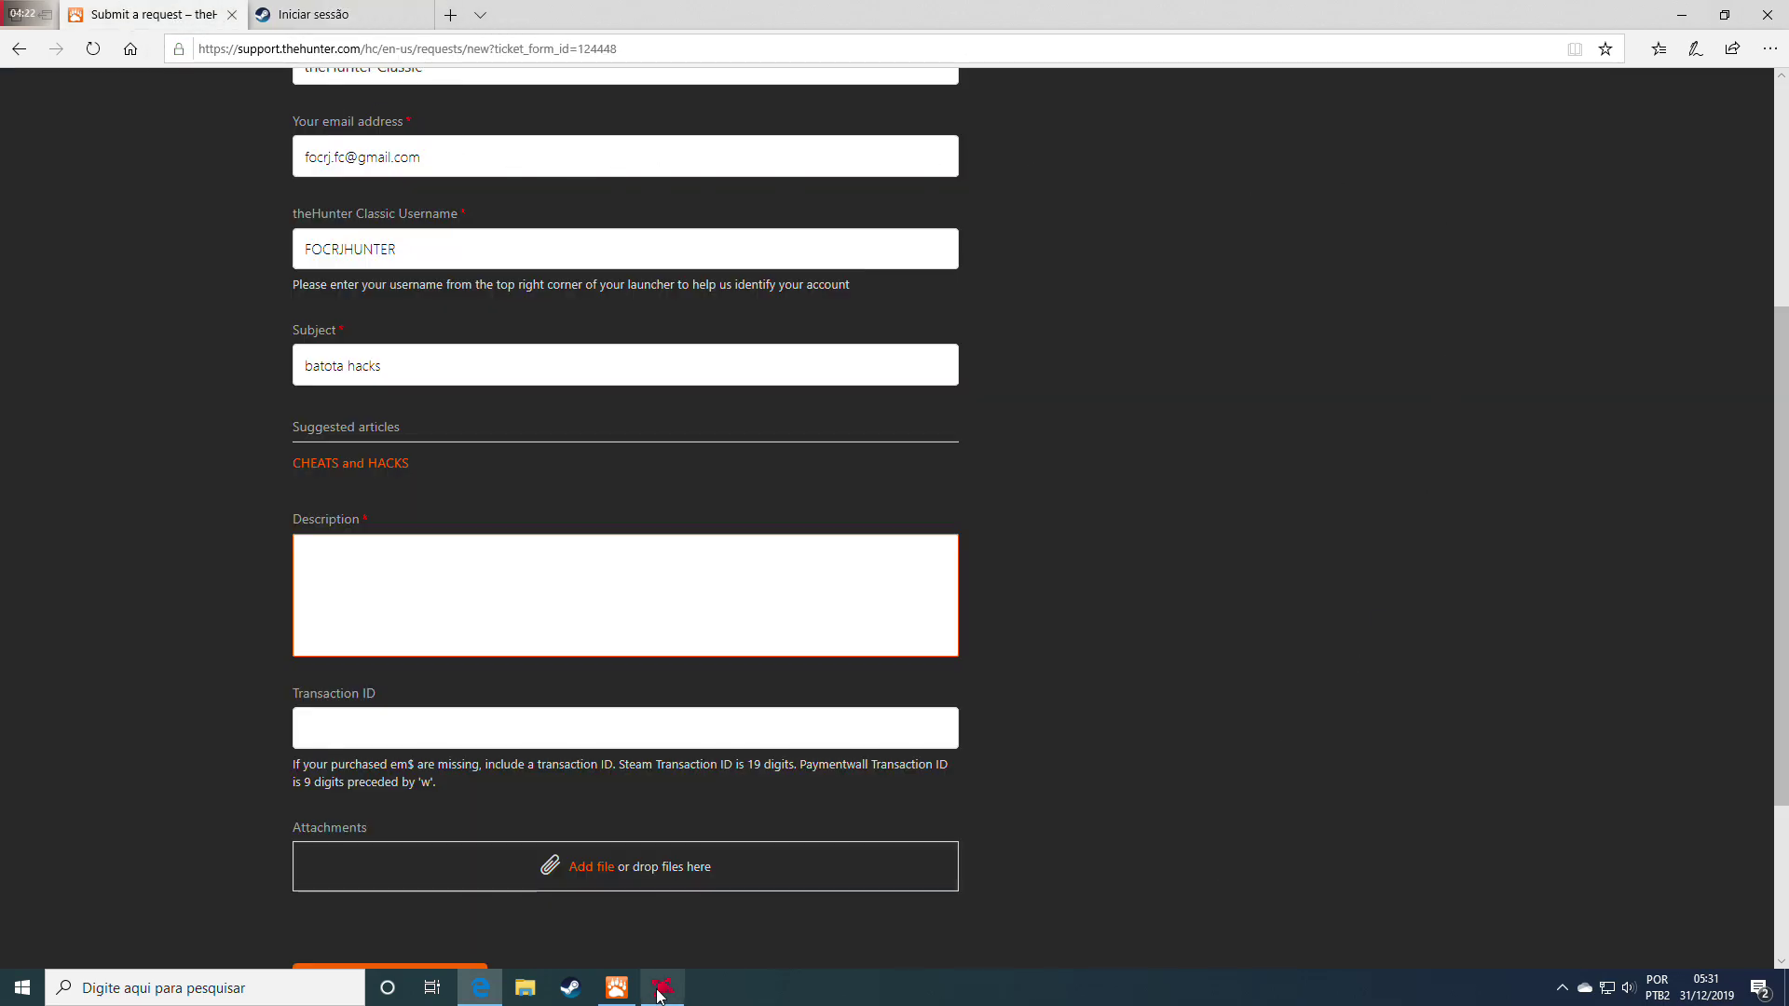
In the Steam client, view the wallet, then the account details page showing R$ 15,49
left_click(570, 988)
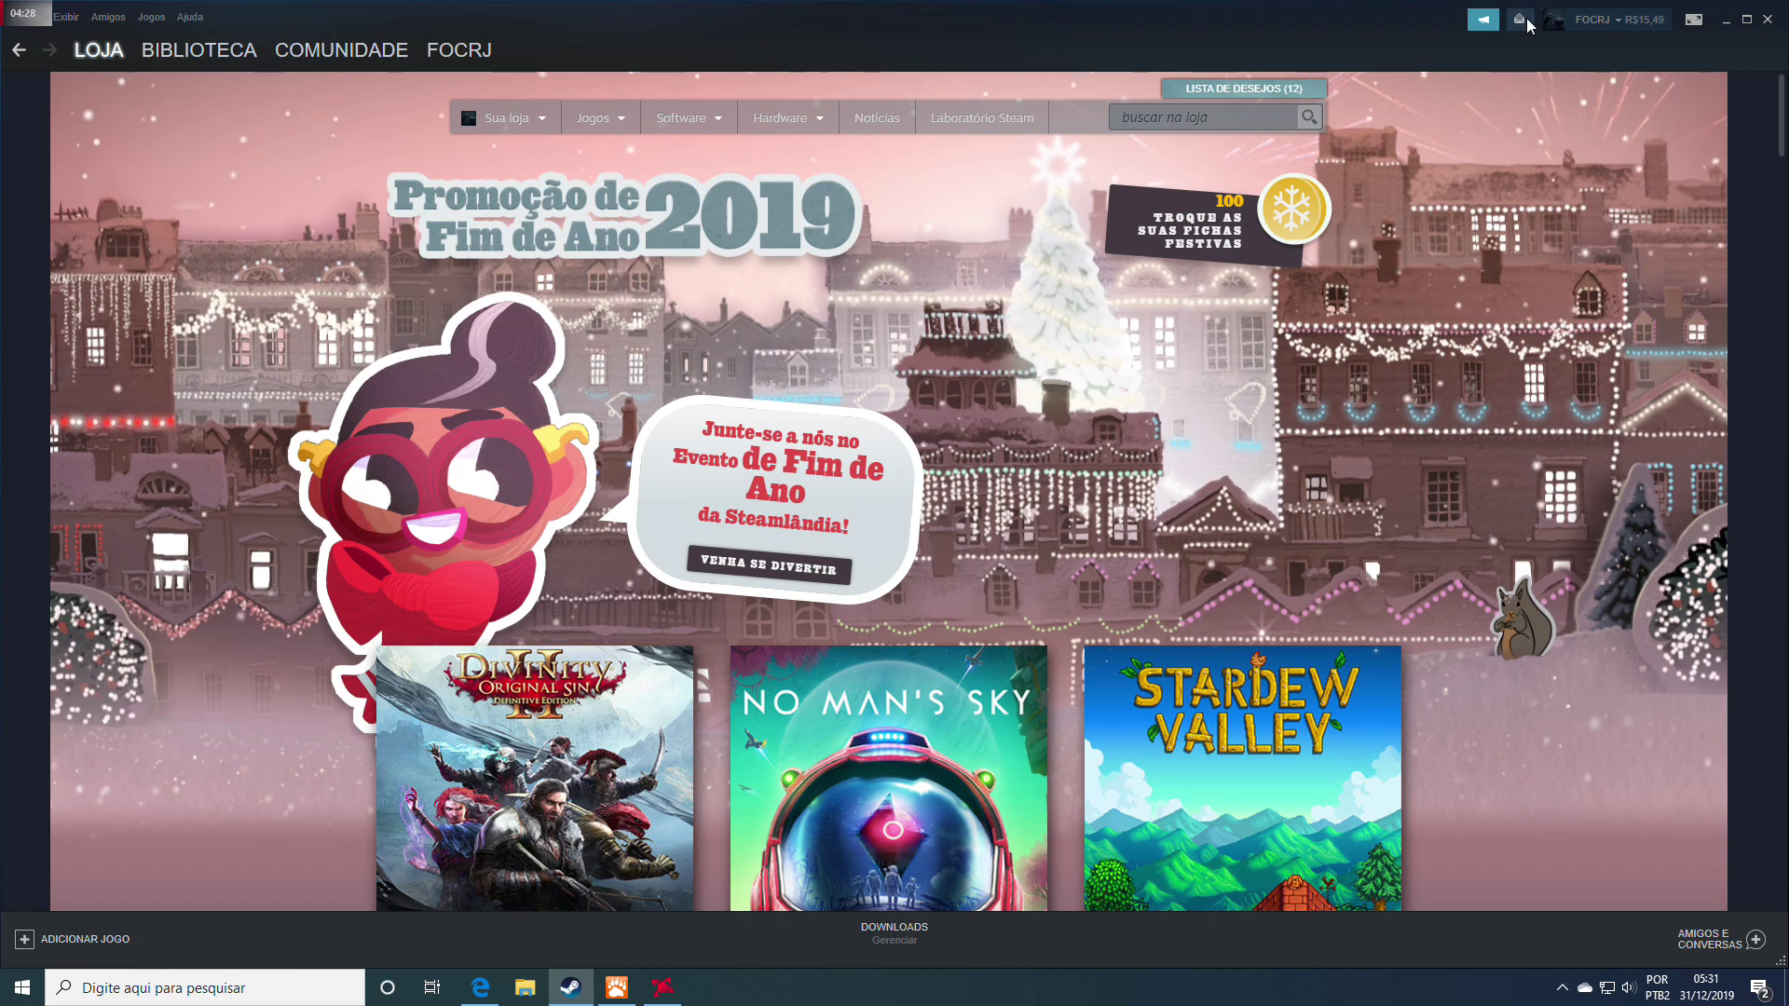
left_click(1592, 19)
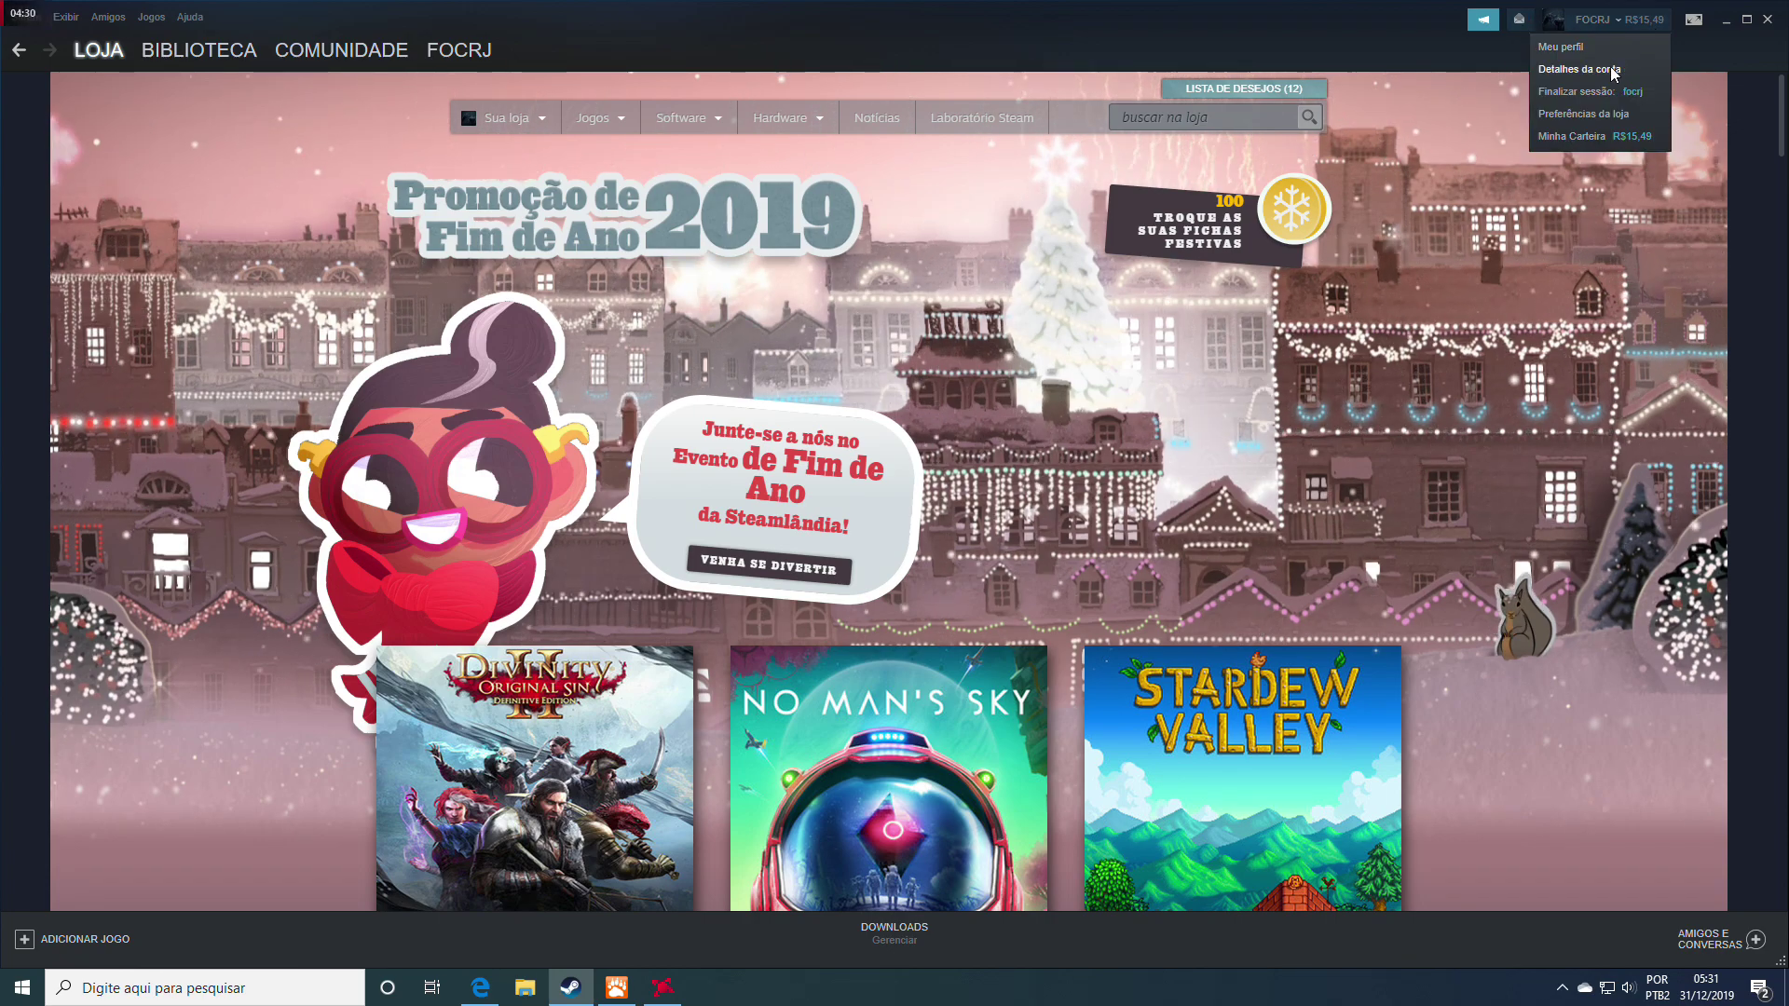
left_click(1560, 135)
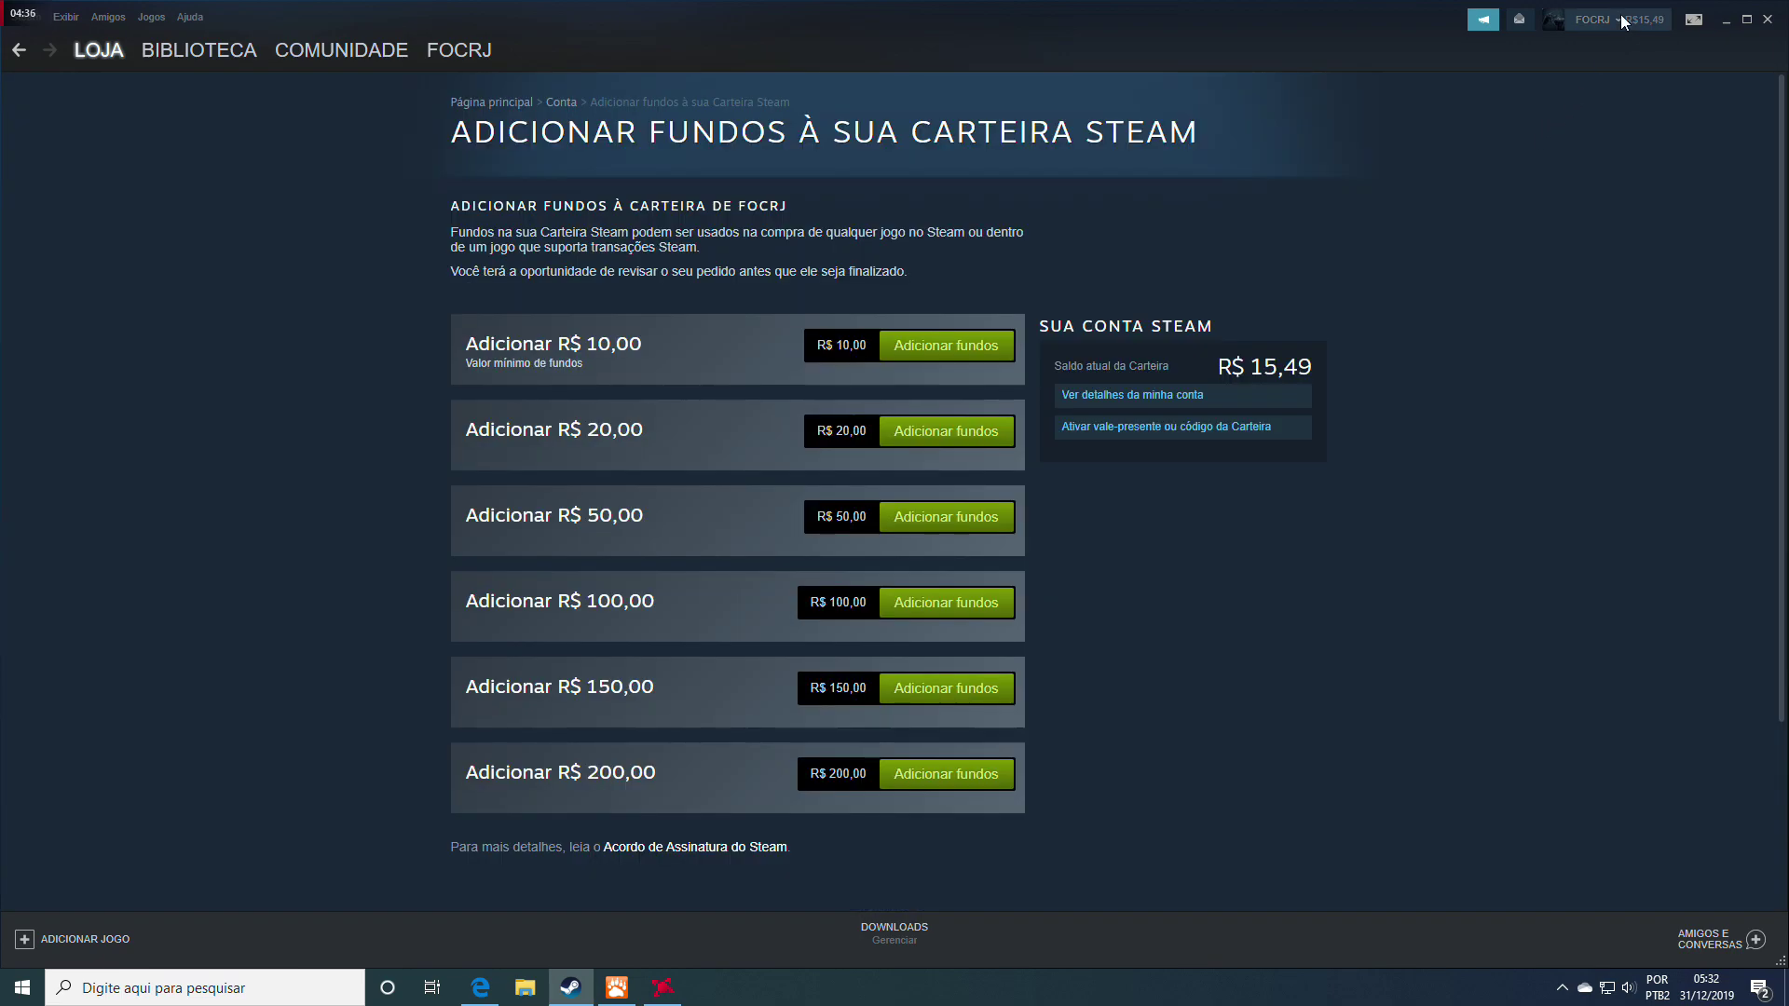
left_click(1622, 20)
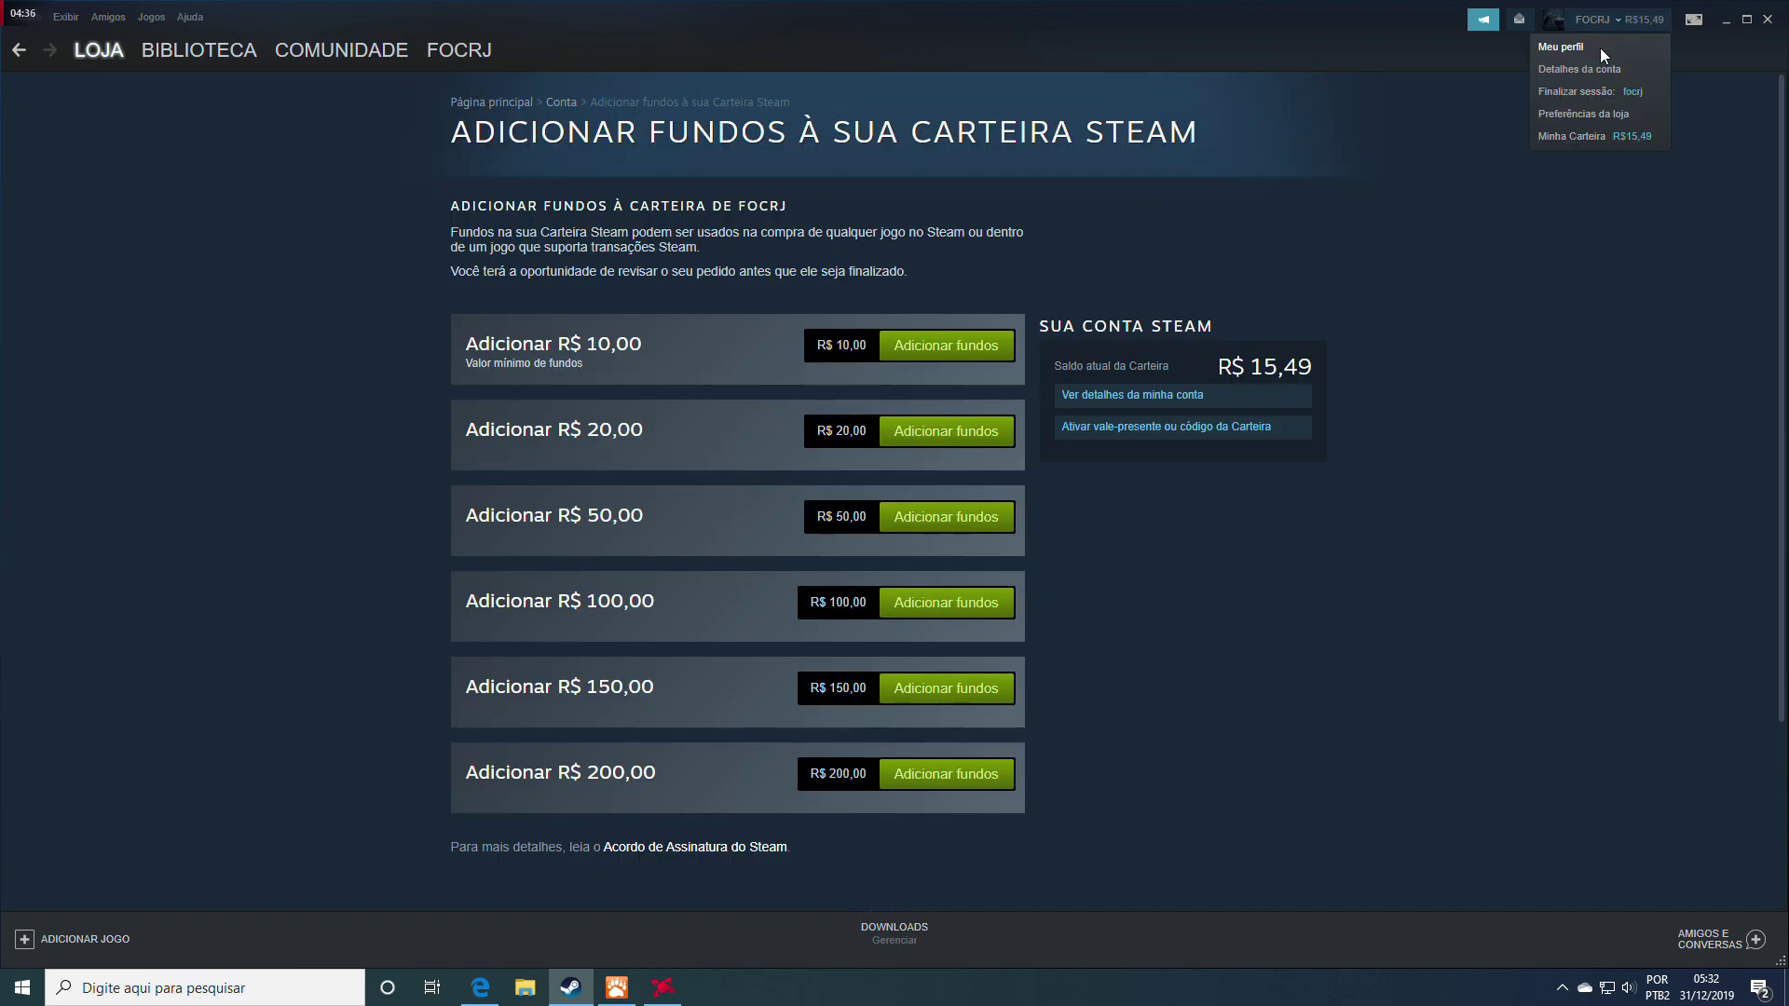
left_click(1573, 67)
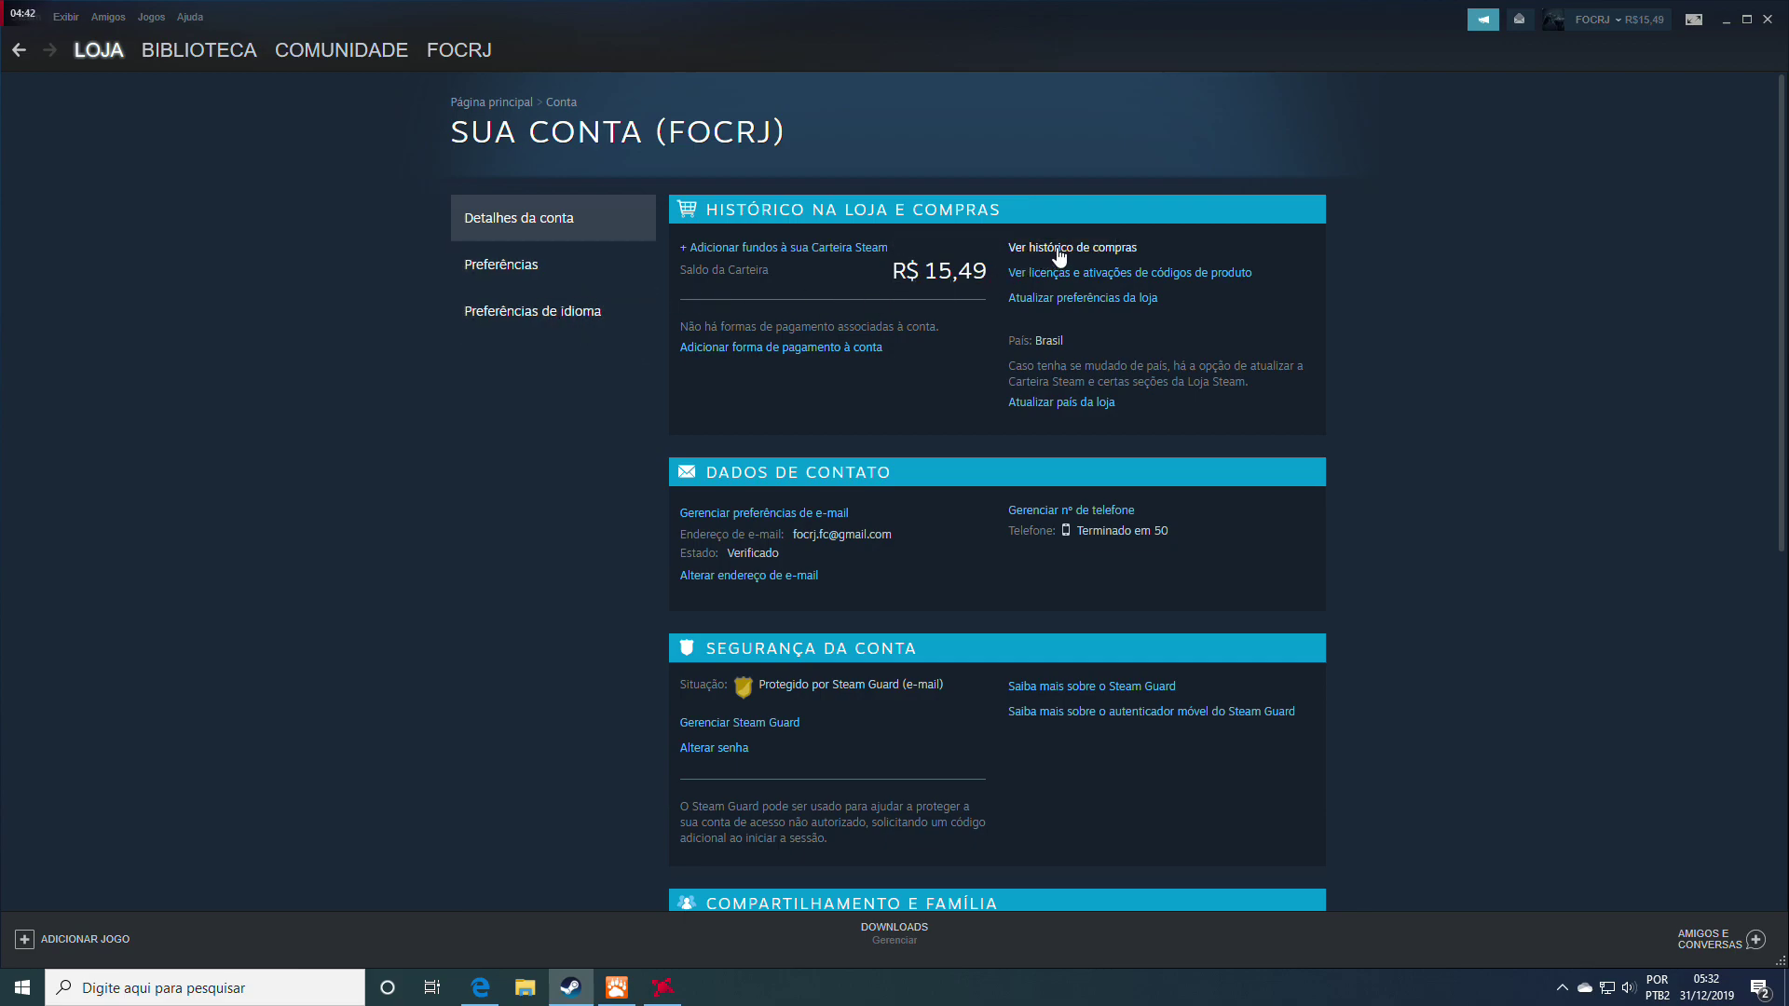
Load older purchase history and open help for the 7/dez/2016 theHunter Classic em$ 500 purchase
left_click(1060, 249)
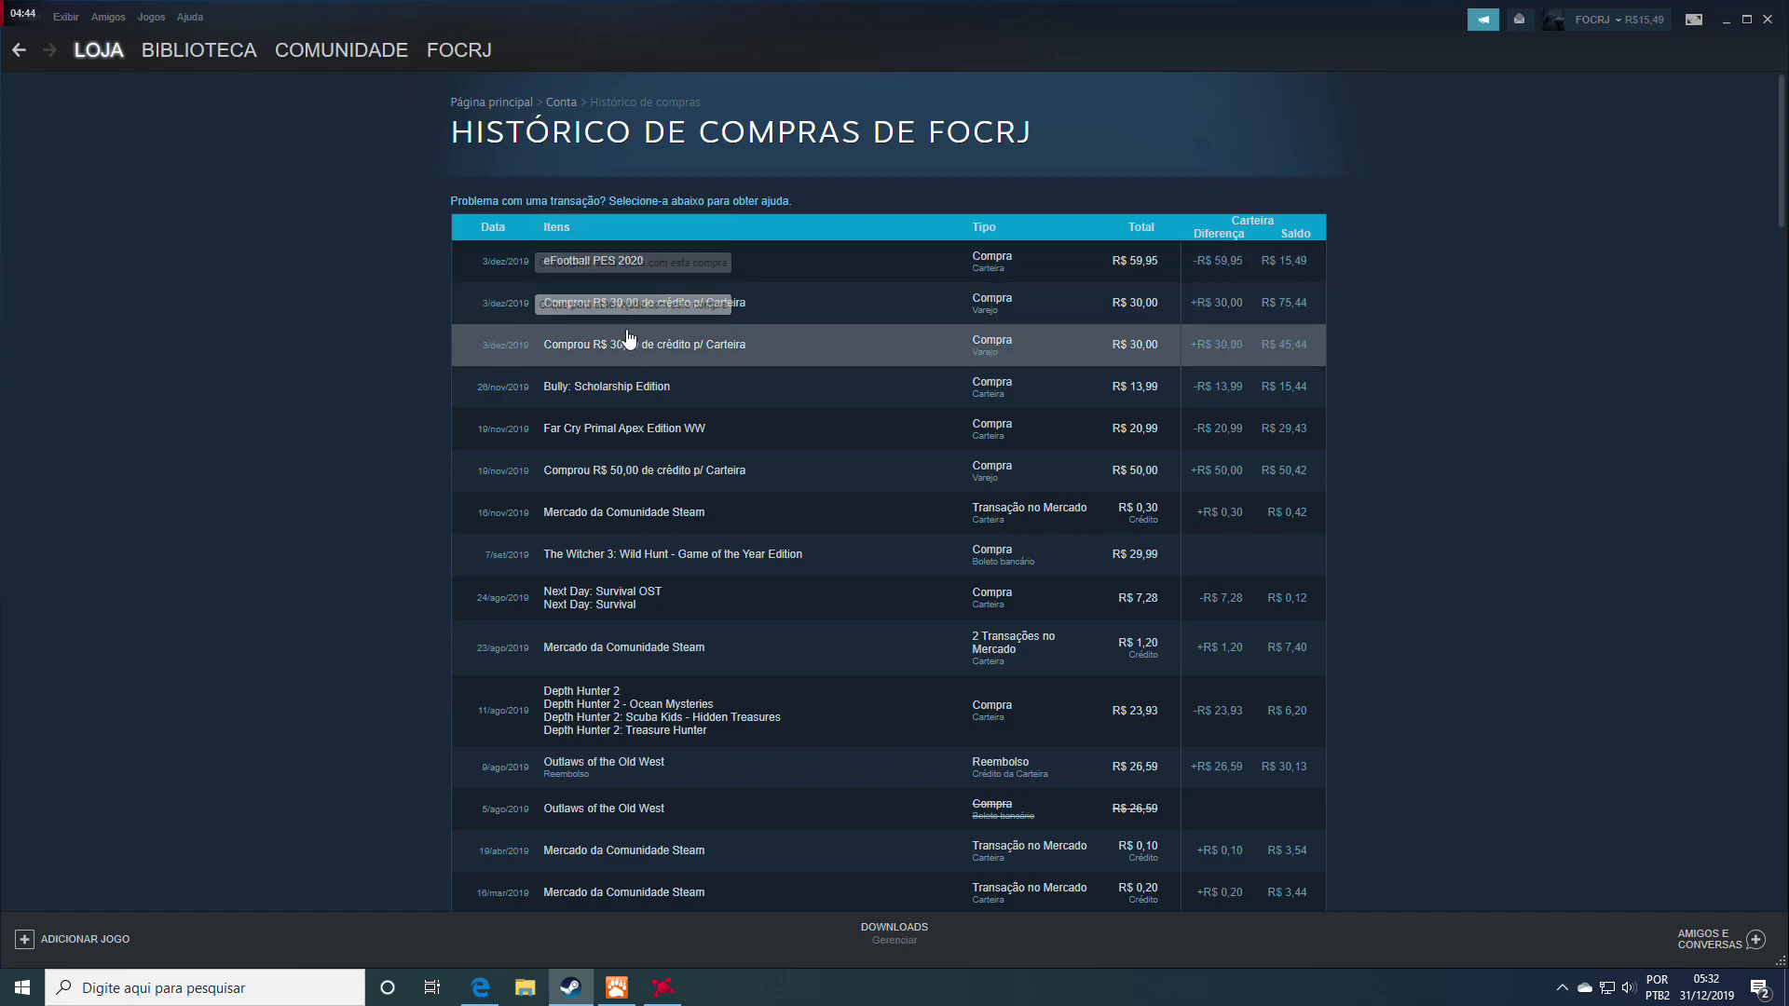
scroll(629, 338, "down", 3)
scroll(629, 338, "down", 20)
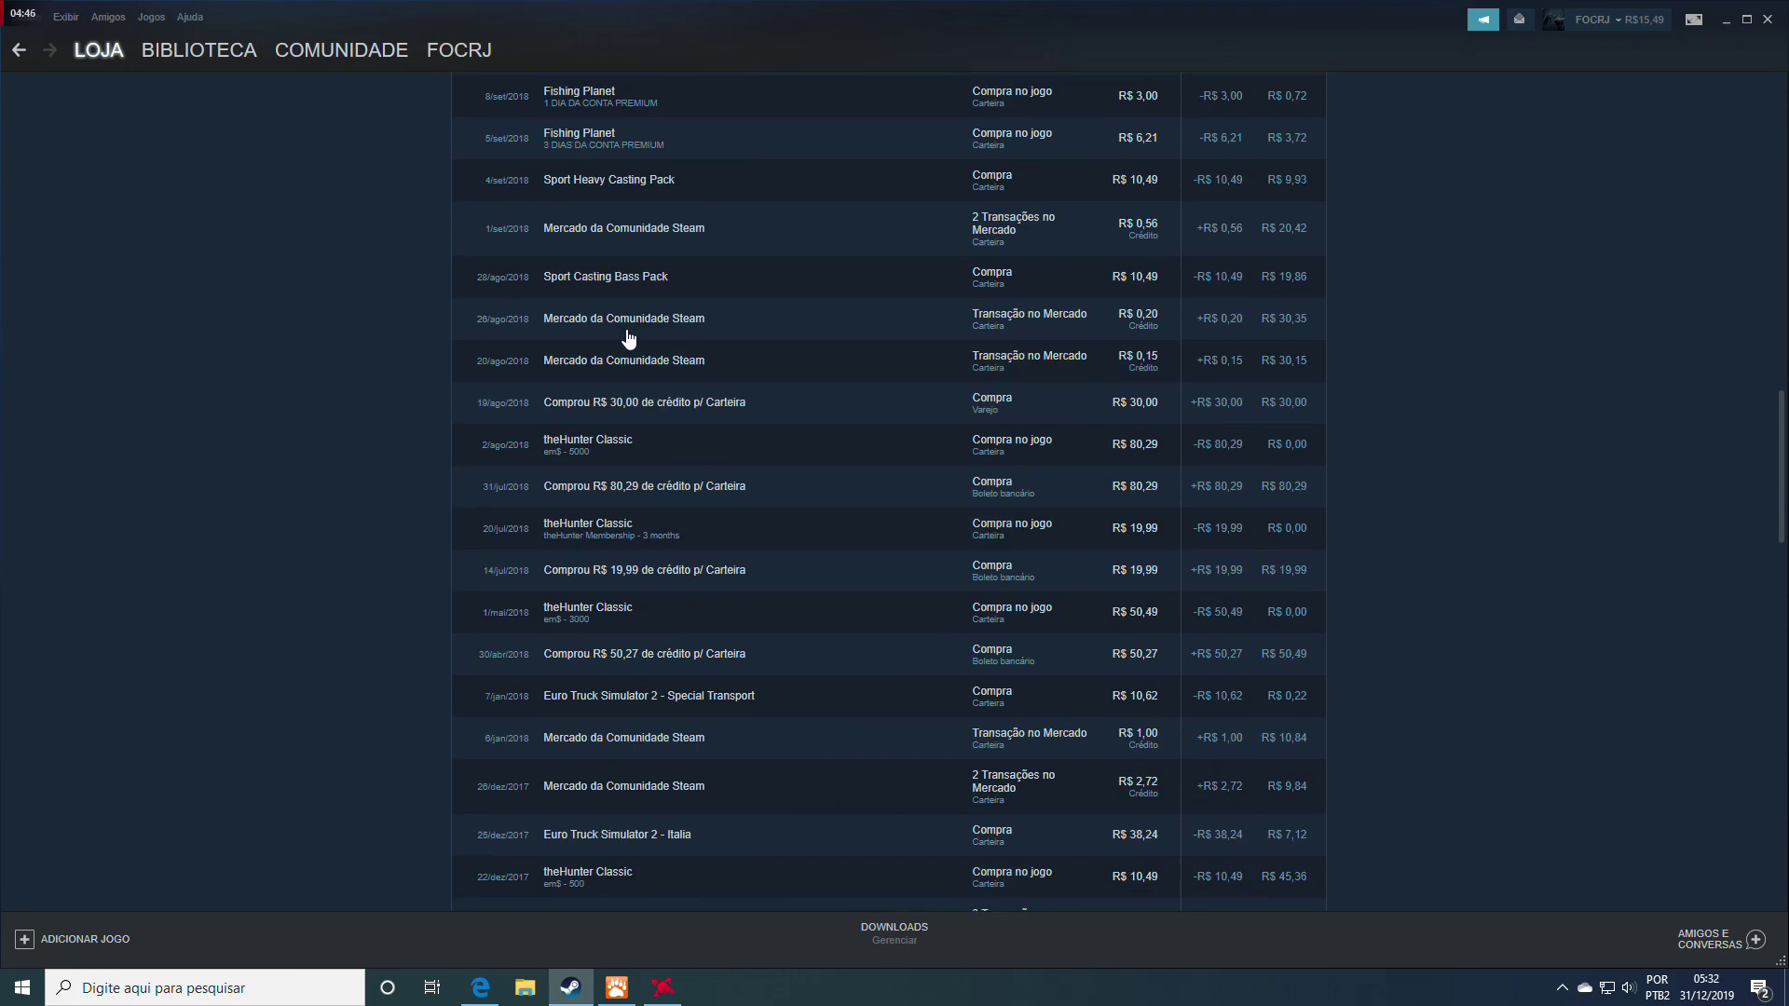
scroll(629, 338, "down", 2)
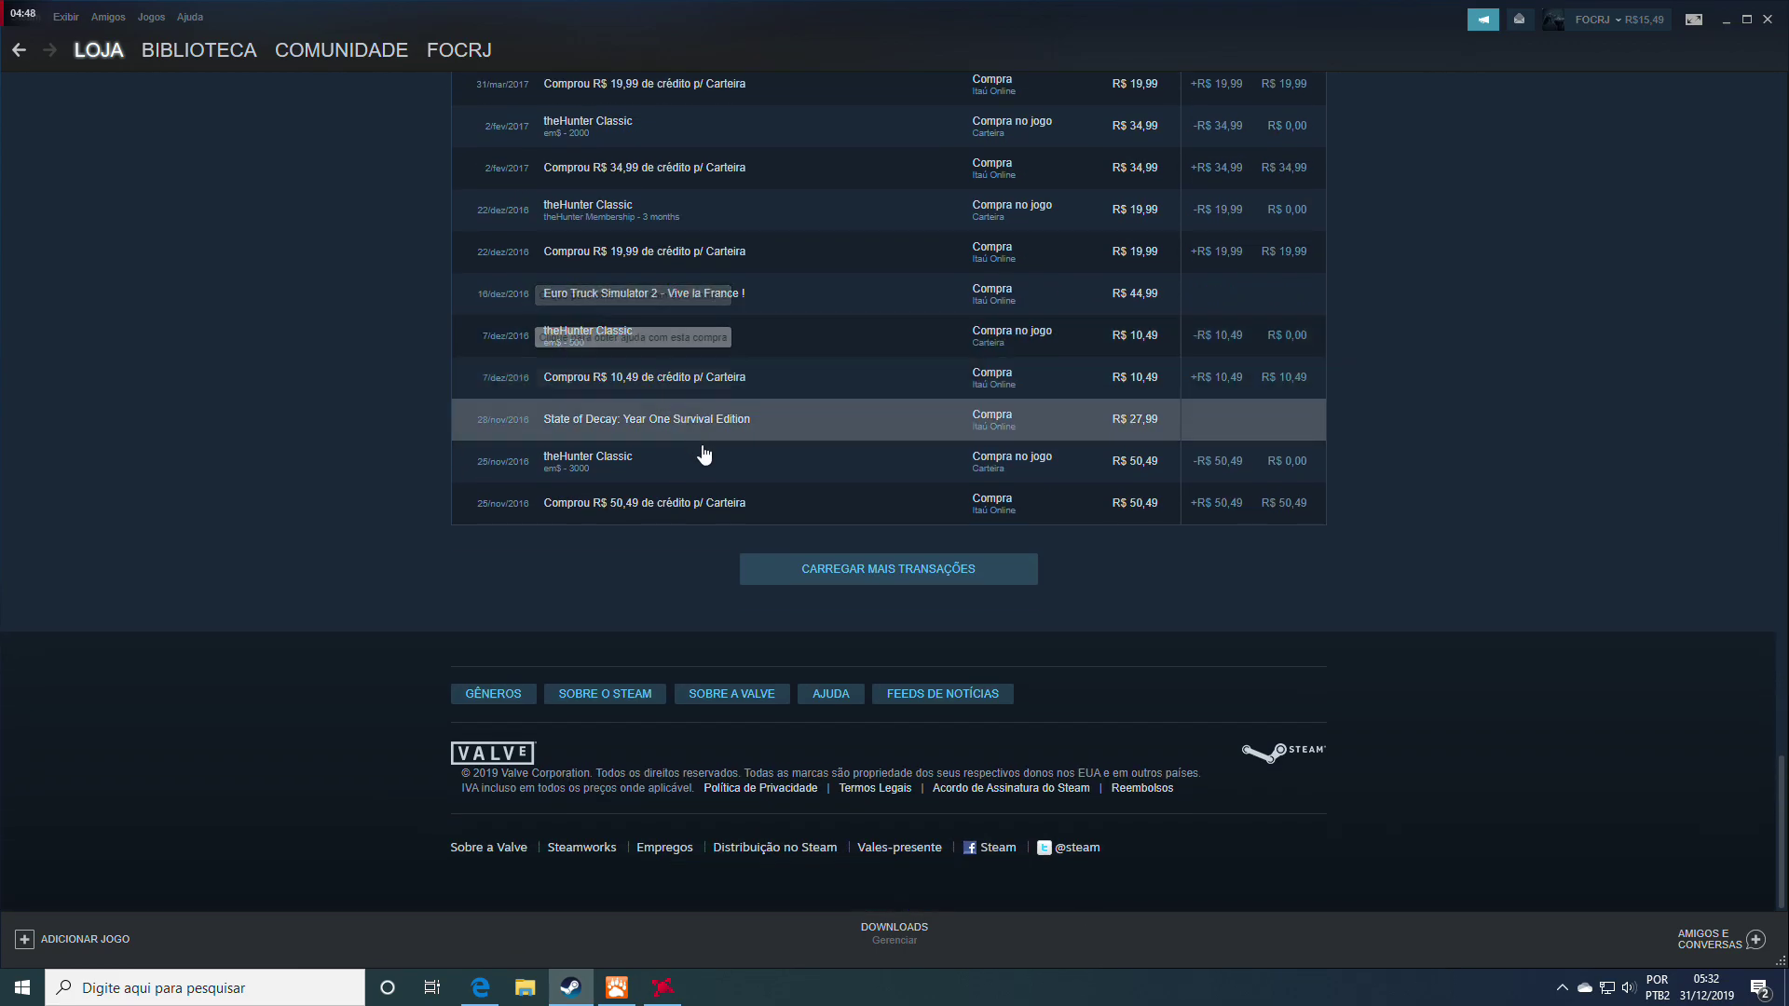
left_click(882, 565)
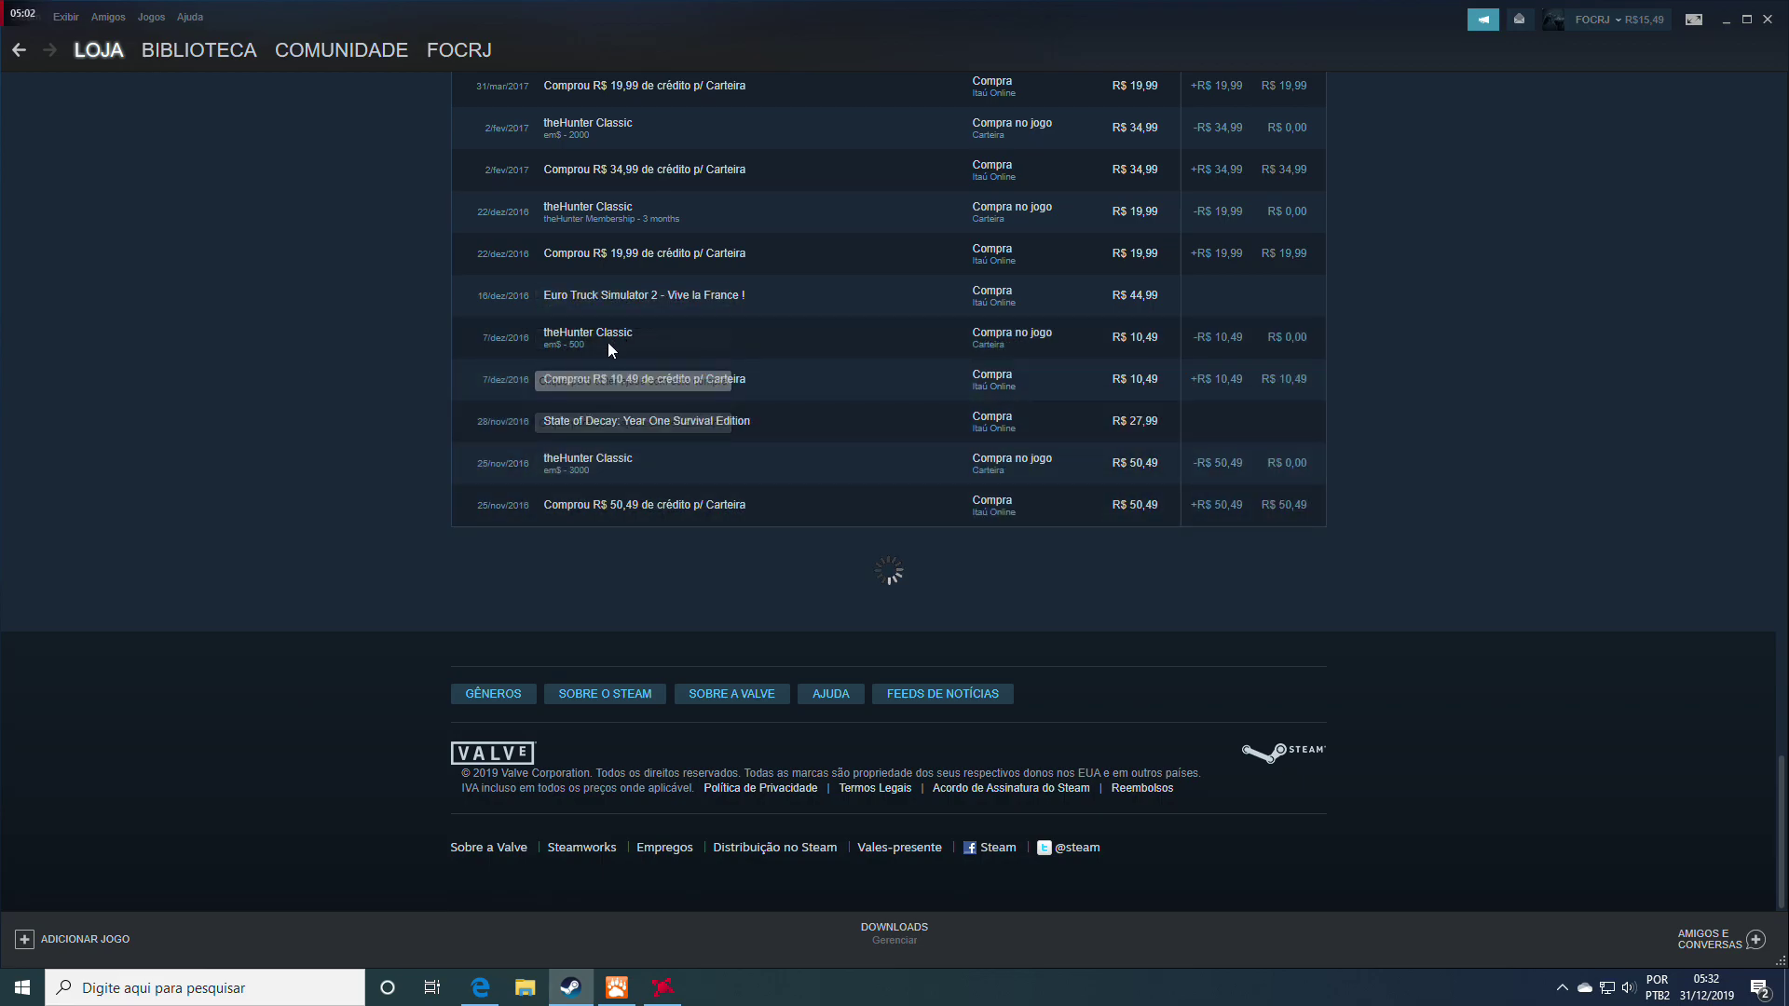
left_click(1035, 370)
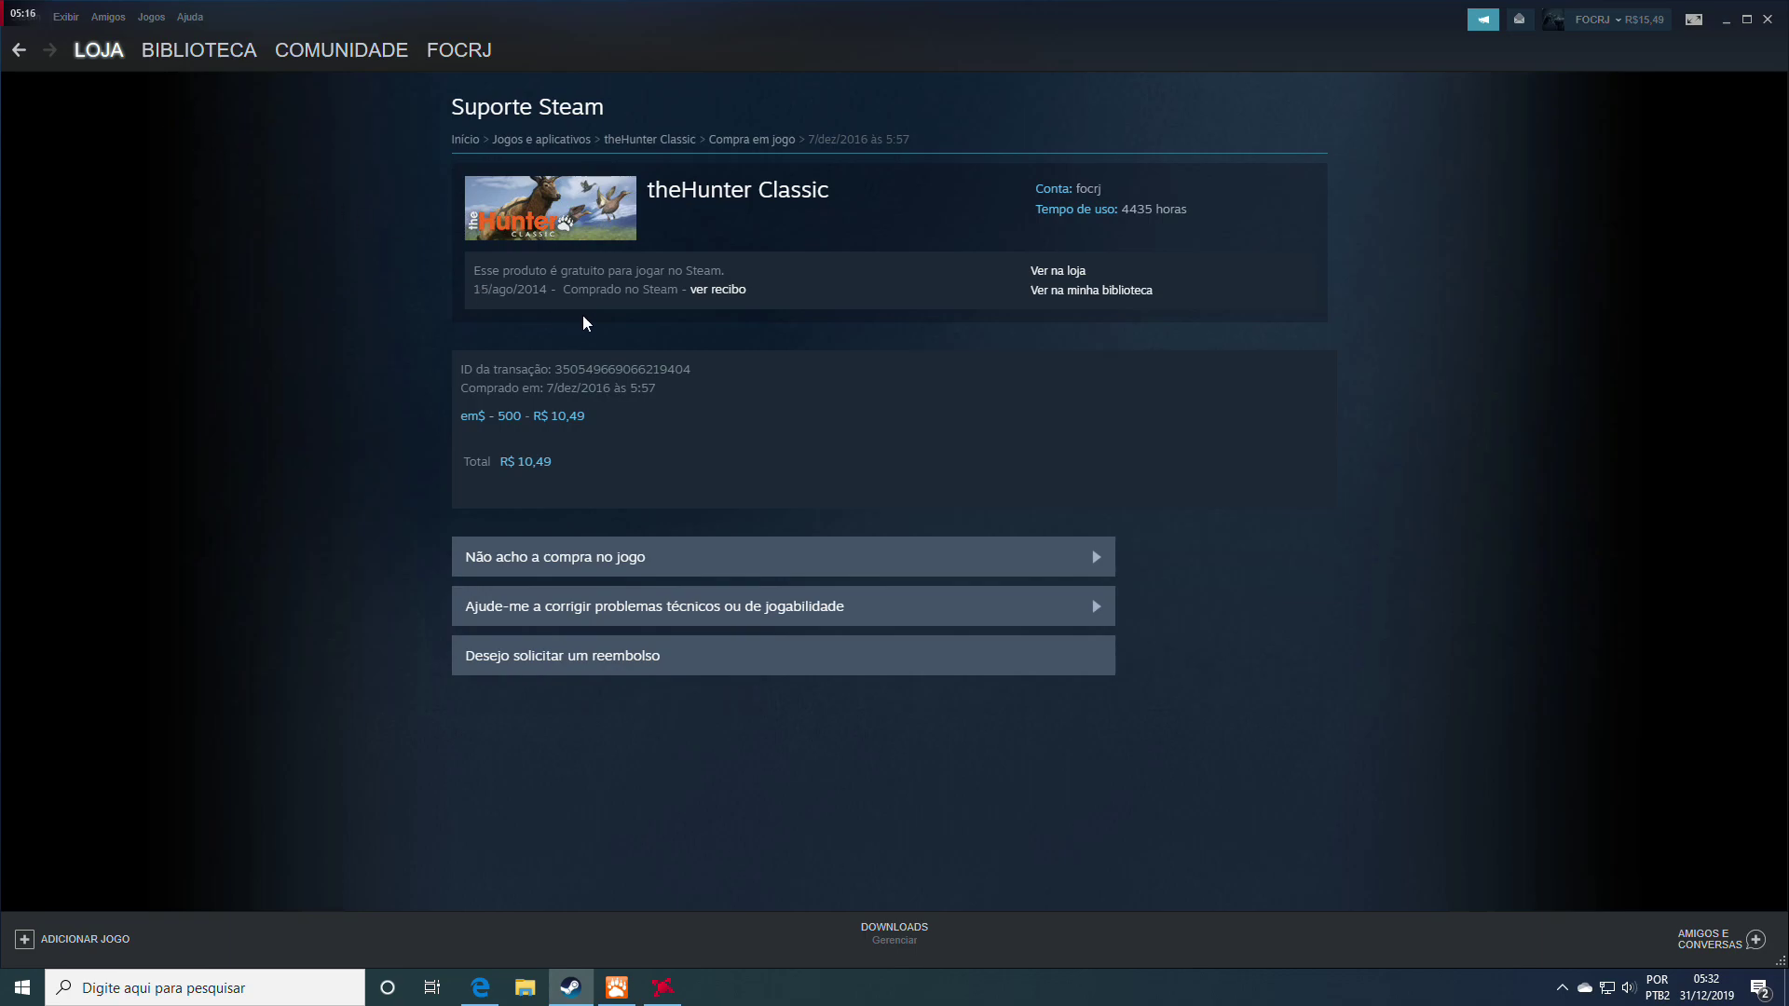
Open the 16/ago/2014 theHunter Classic purchase details in Steam and copy its transaction ID
left_click(702, 295)
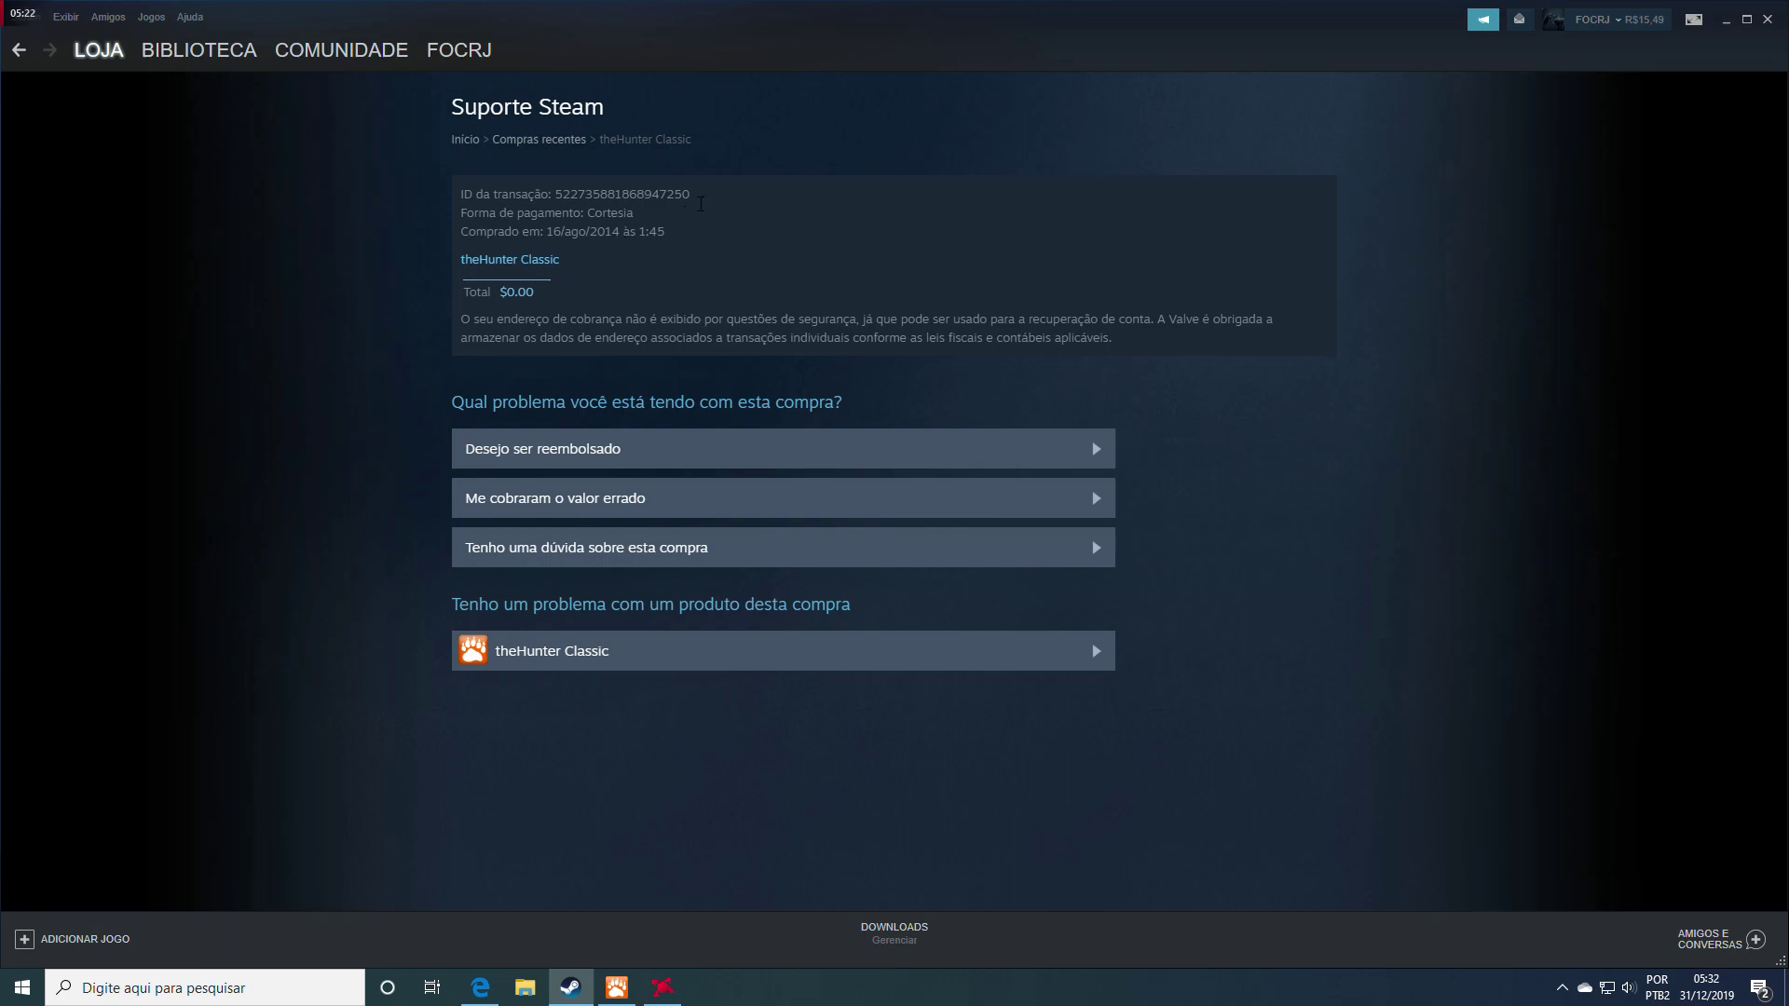
left_click_drag(696, 195, 553, 196)
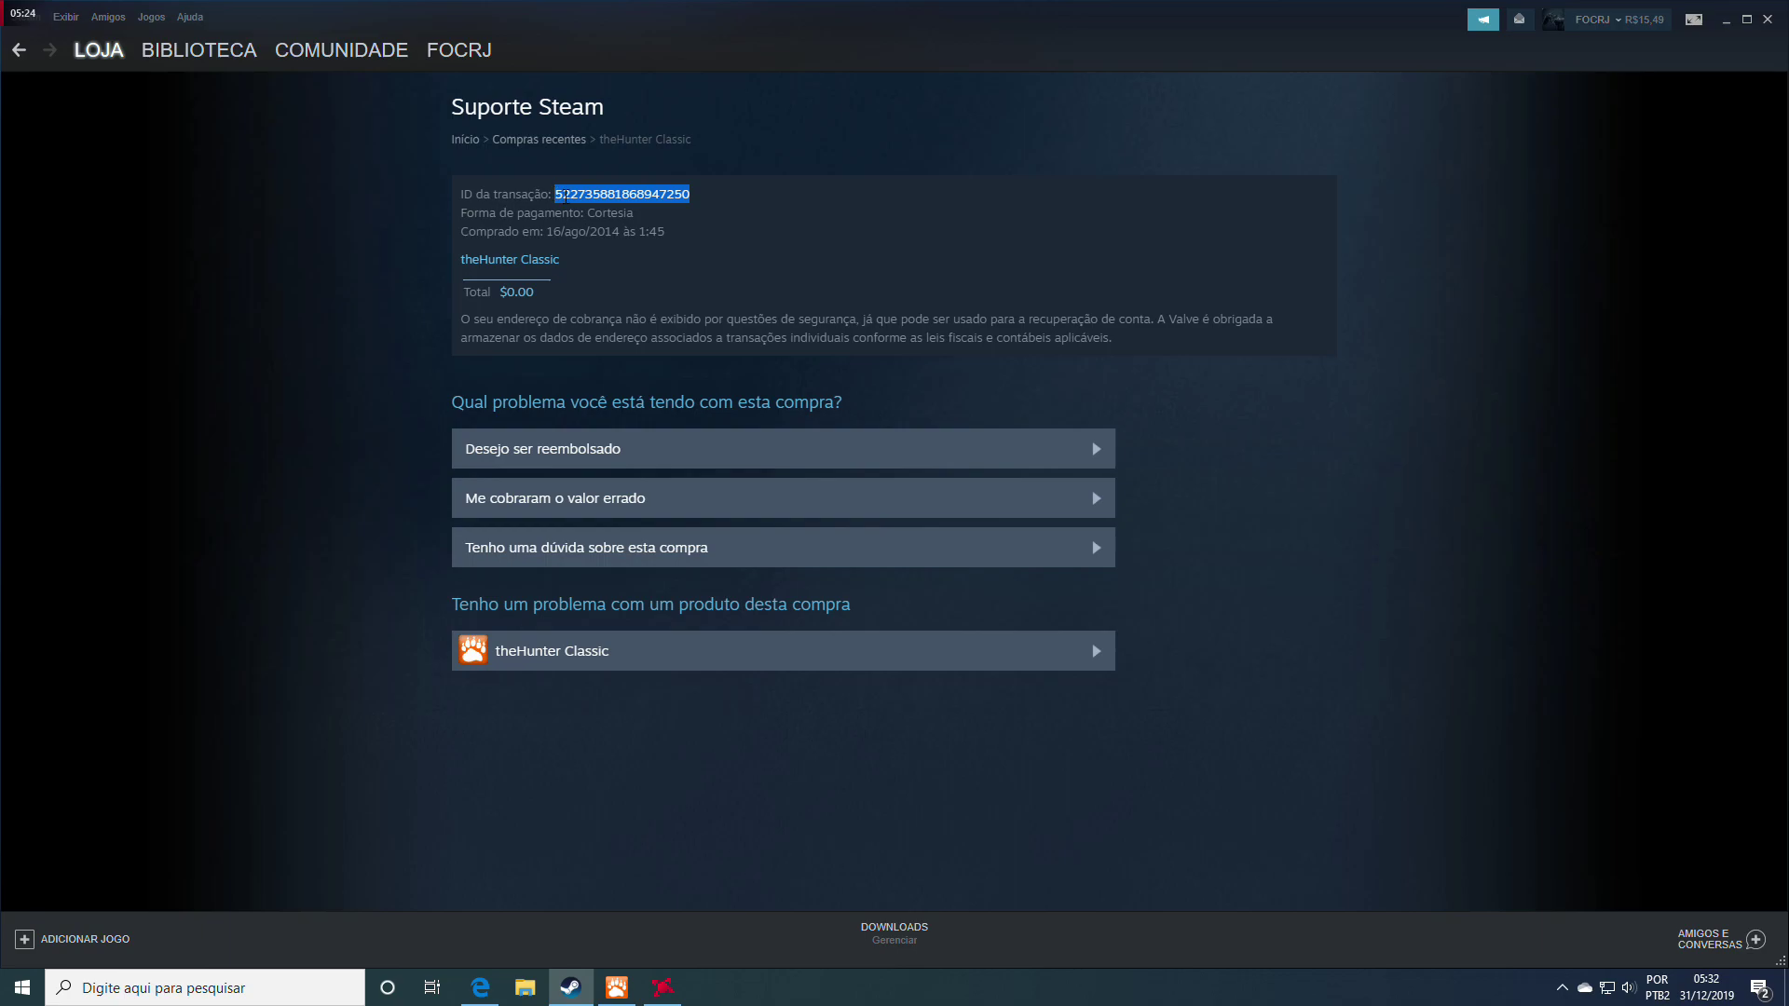
left_click_drag(716, 198, 555, 195)
left_click_drag(717, 194, 554, 194)
right_click(573, 188)
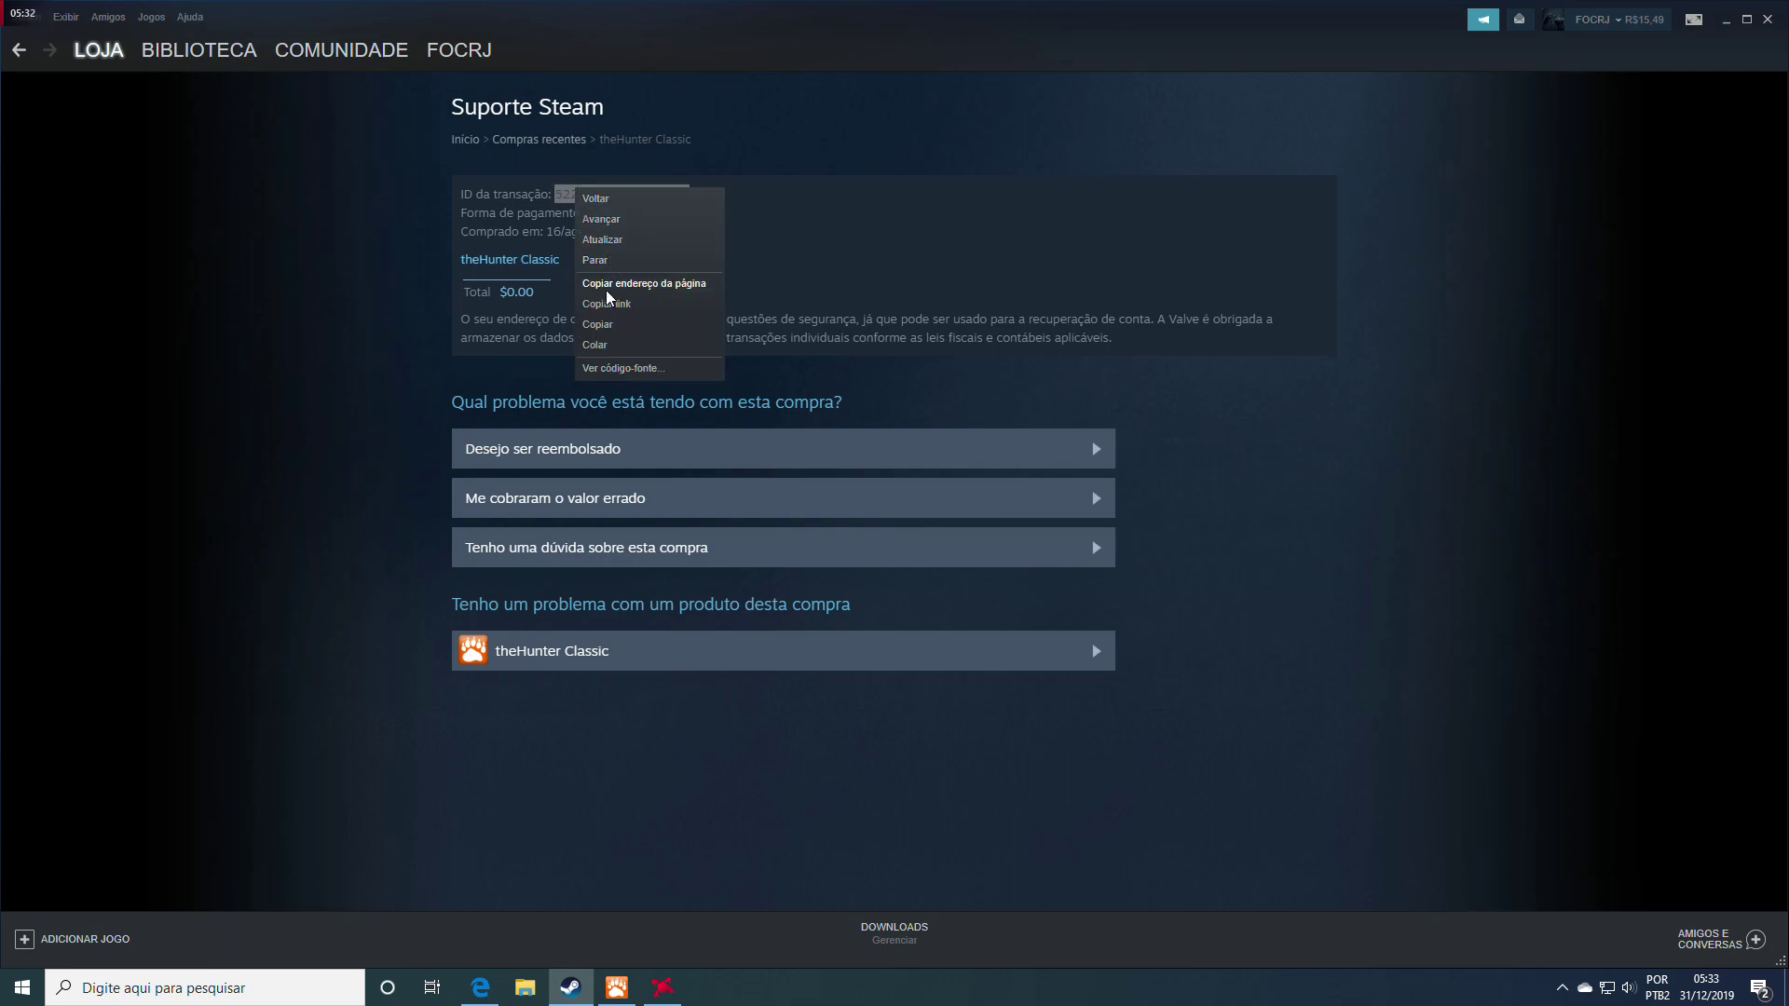
left_click(601, 324)
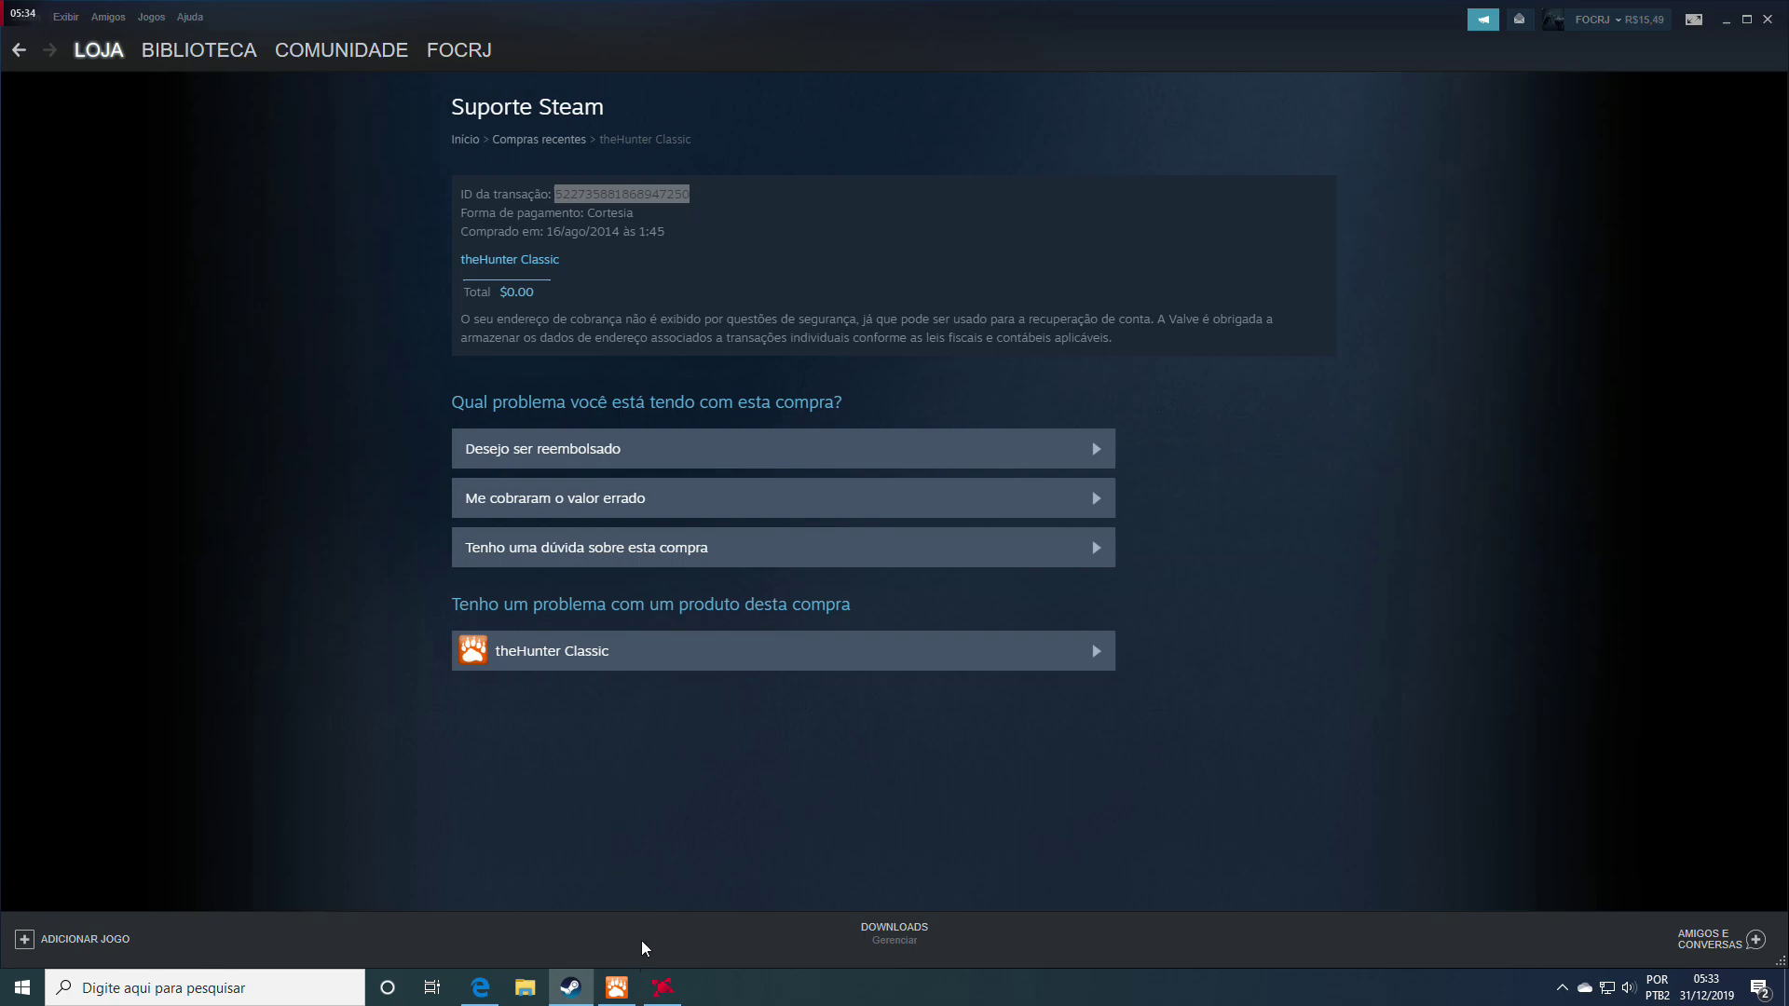
Back in the support form, paste the copied Steam transaction ID into the Transaction ID field
mouse_move(575, 995)
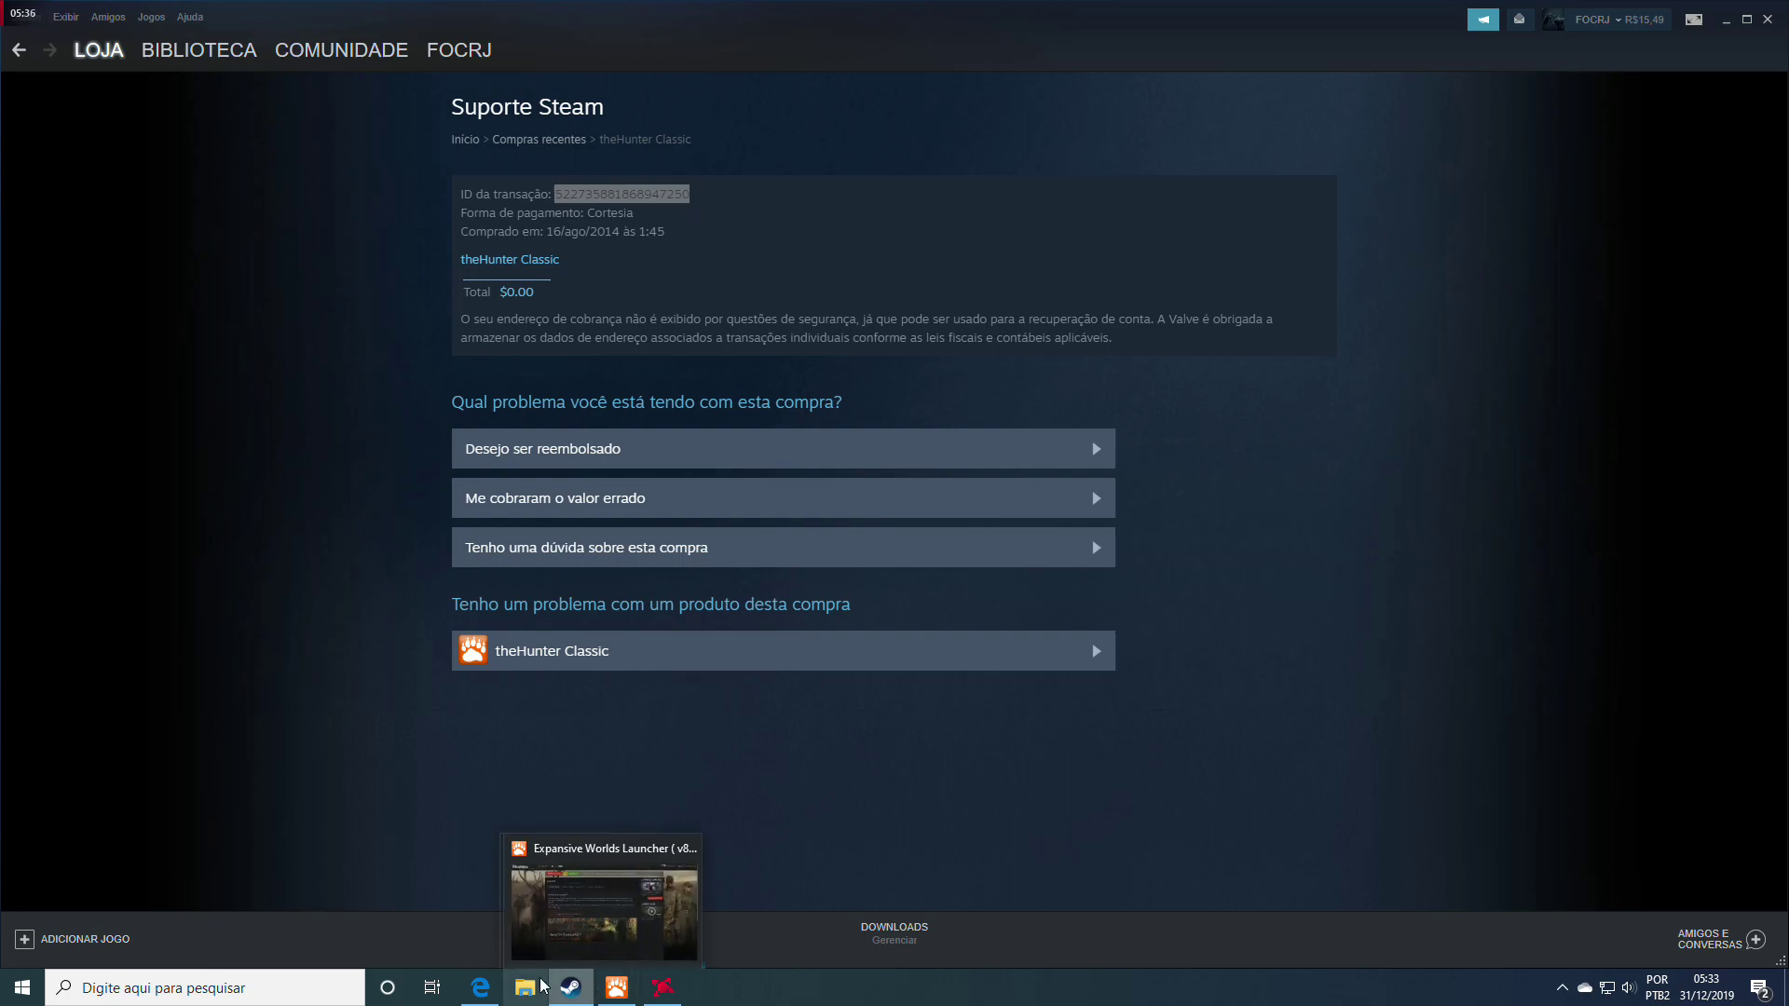
left_click(480, 899)
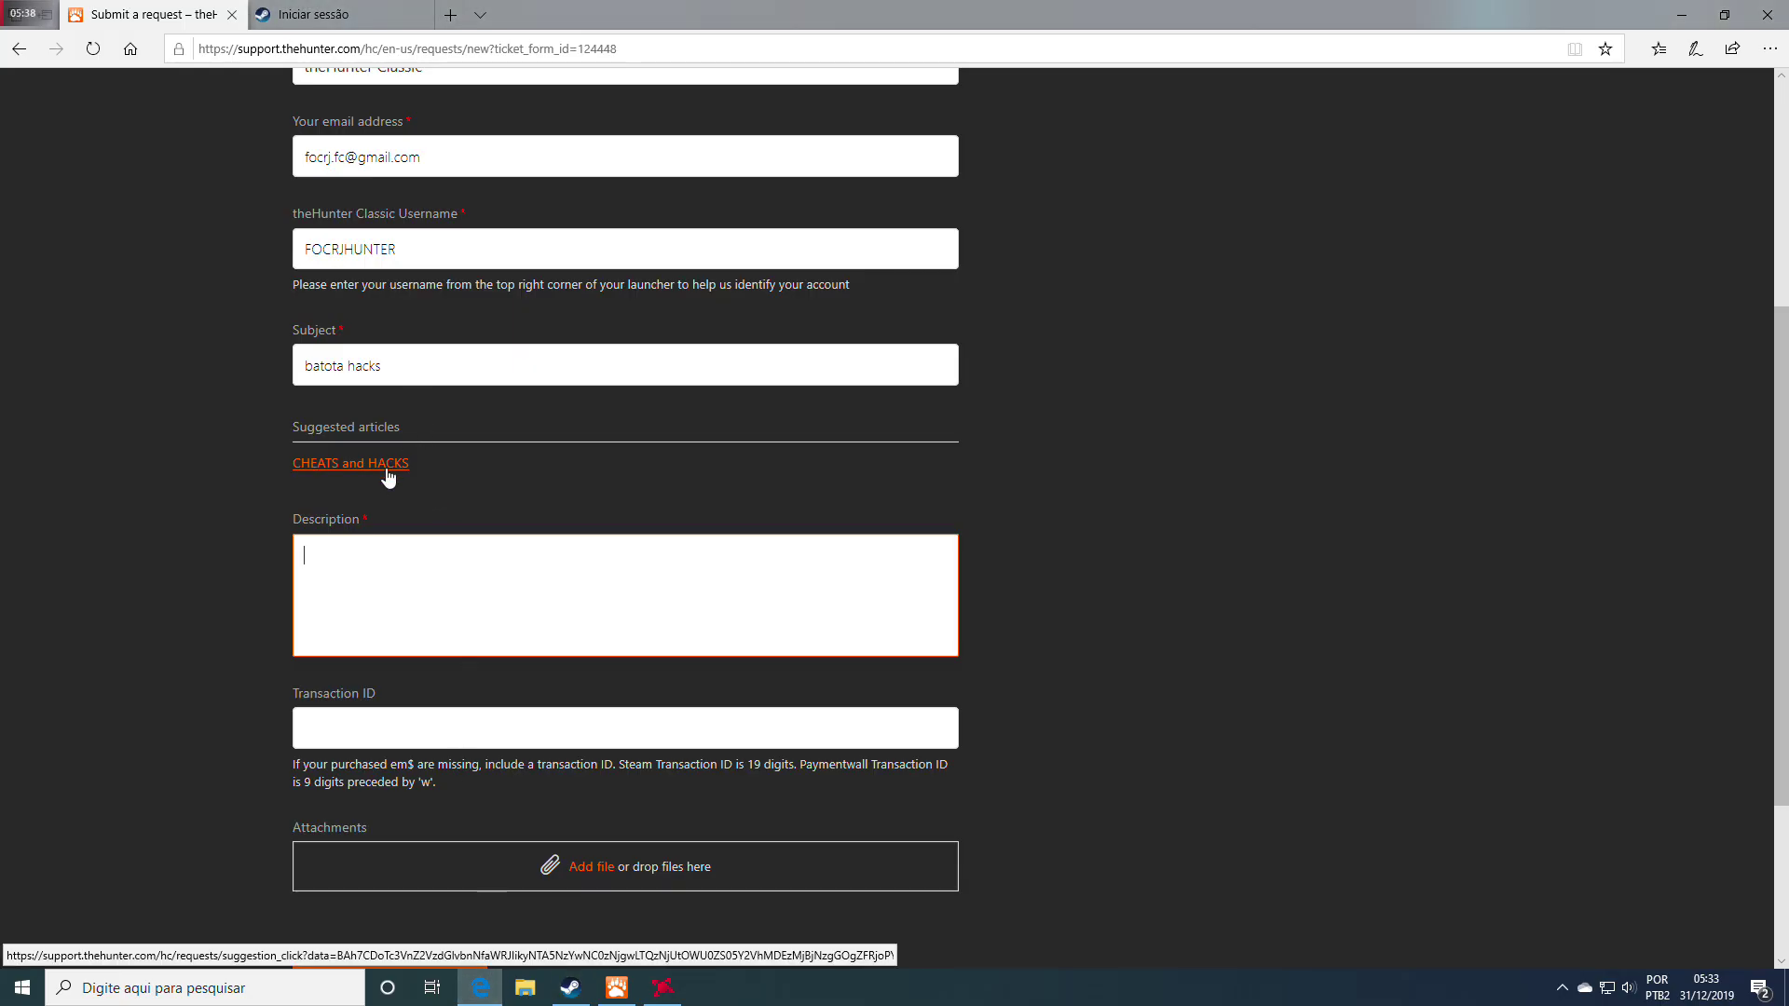
left_click(374, 725)
right_click(372, 724)
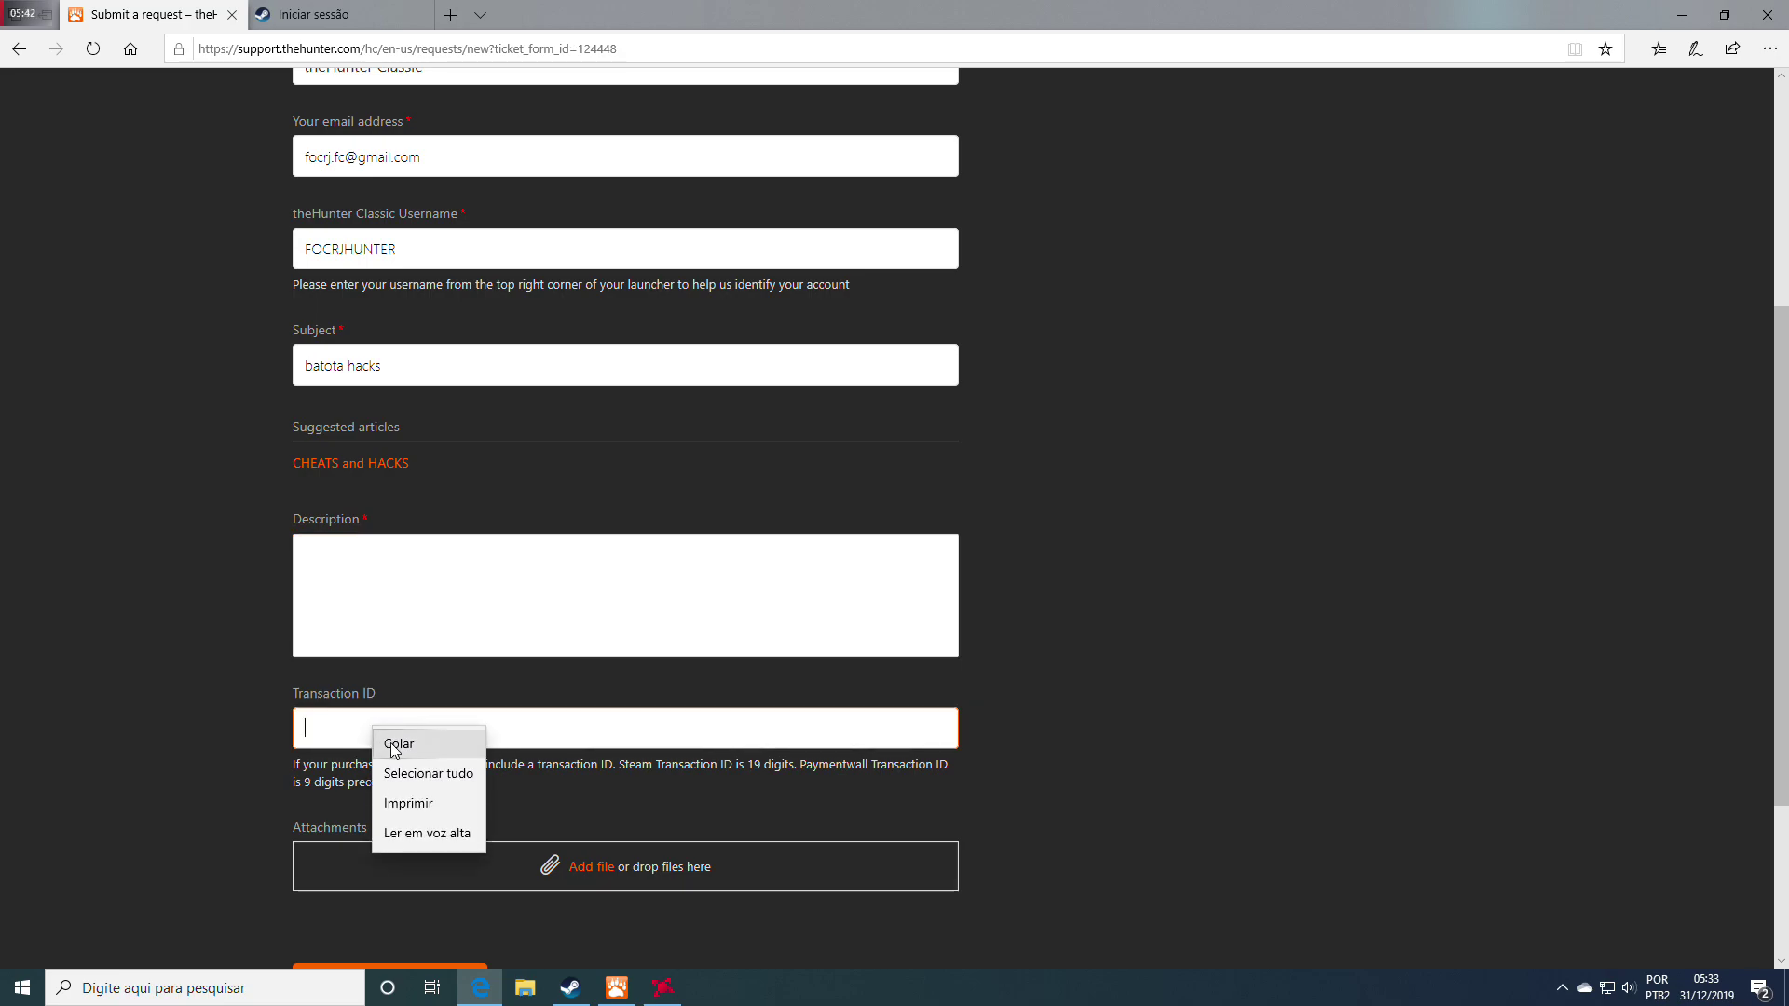
left_click(394, 740)
left_click(445, 599)
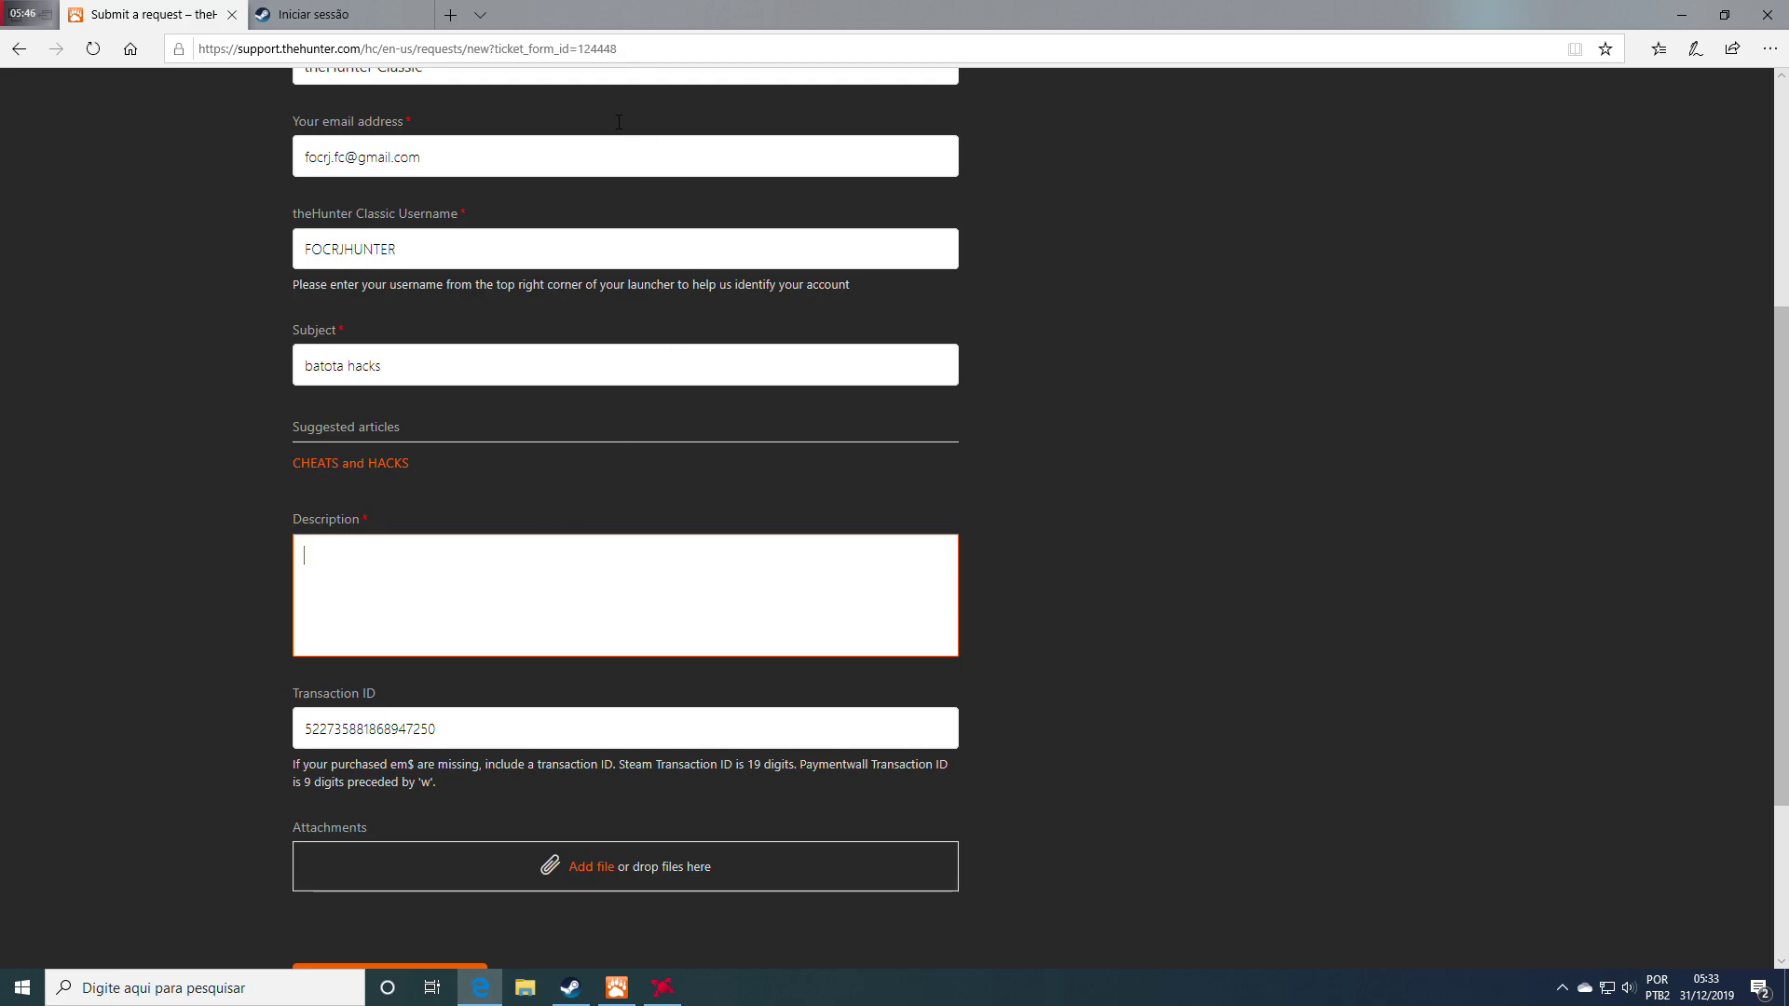
Load thehunter.com in a new browser tab to show its signed-in news feed
left_click(450, 17)
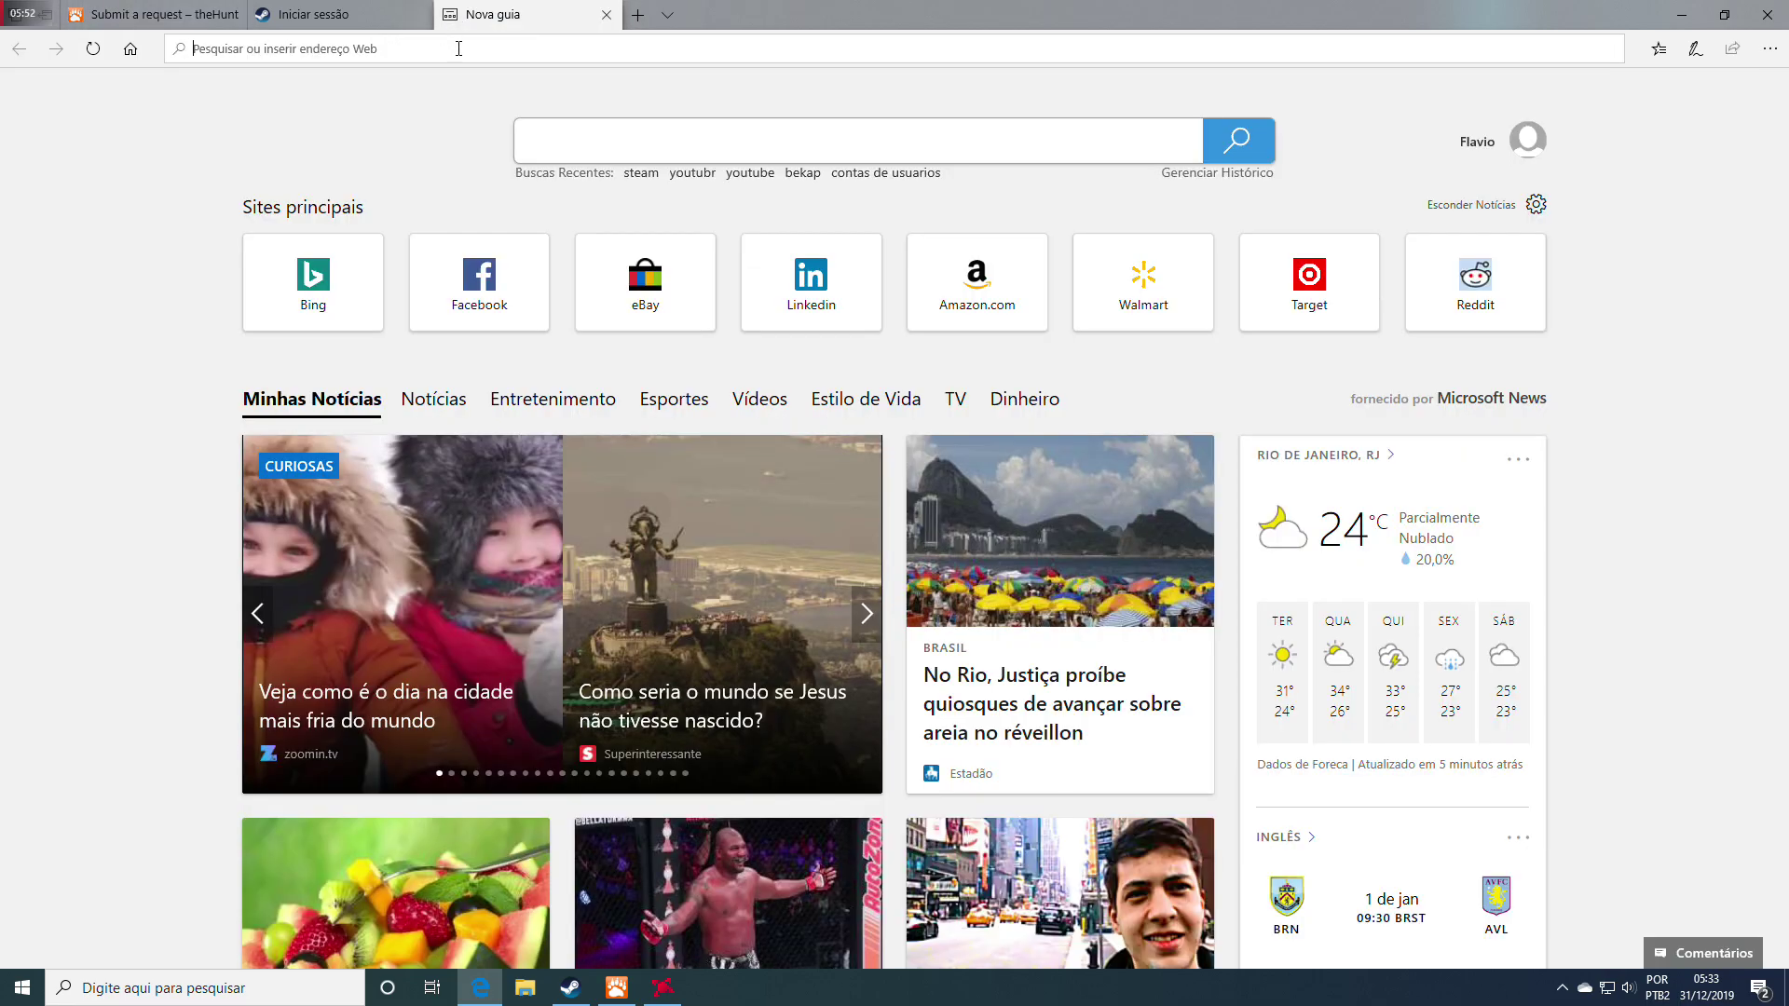
type("thehunter.com/")
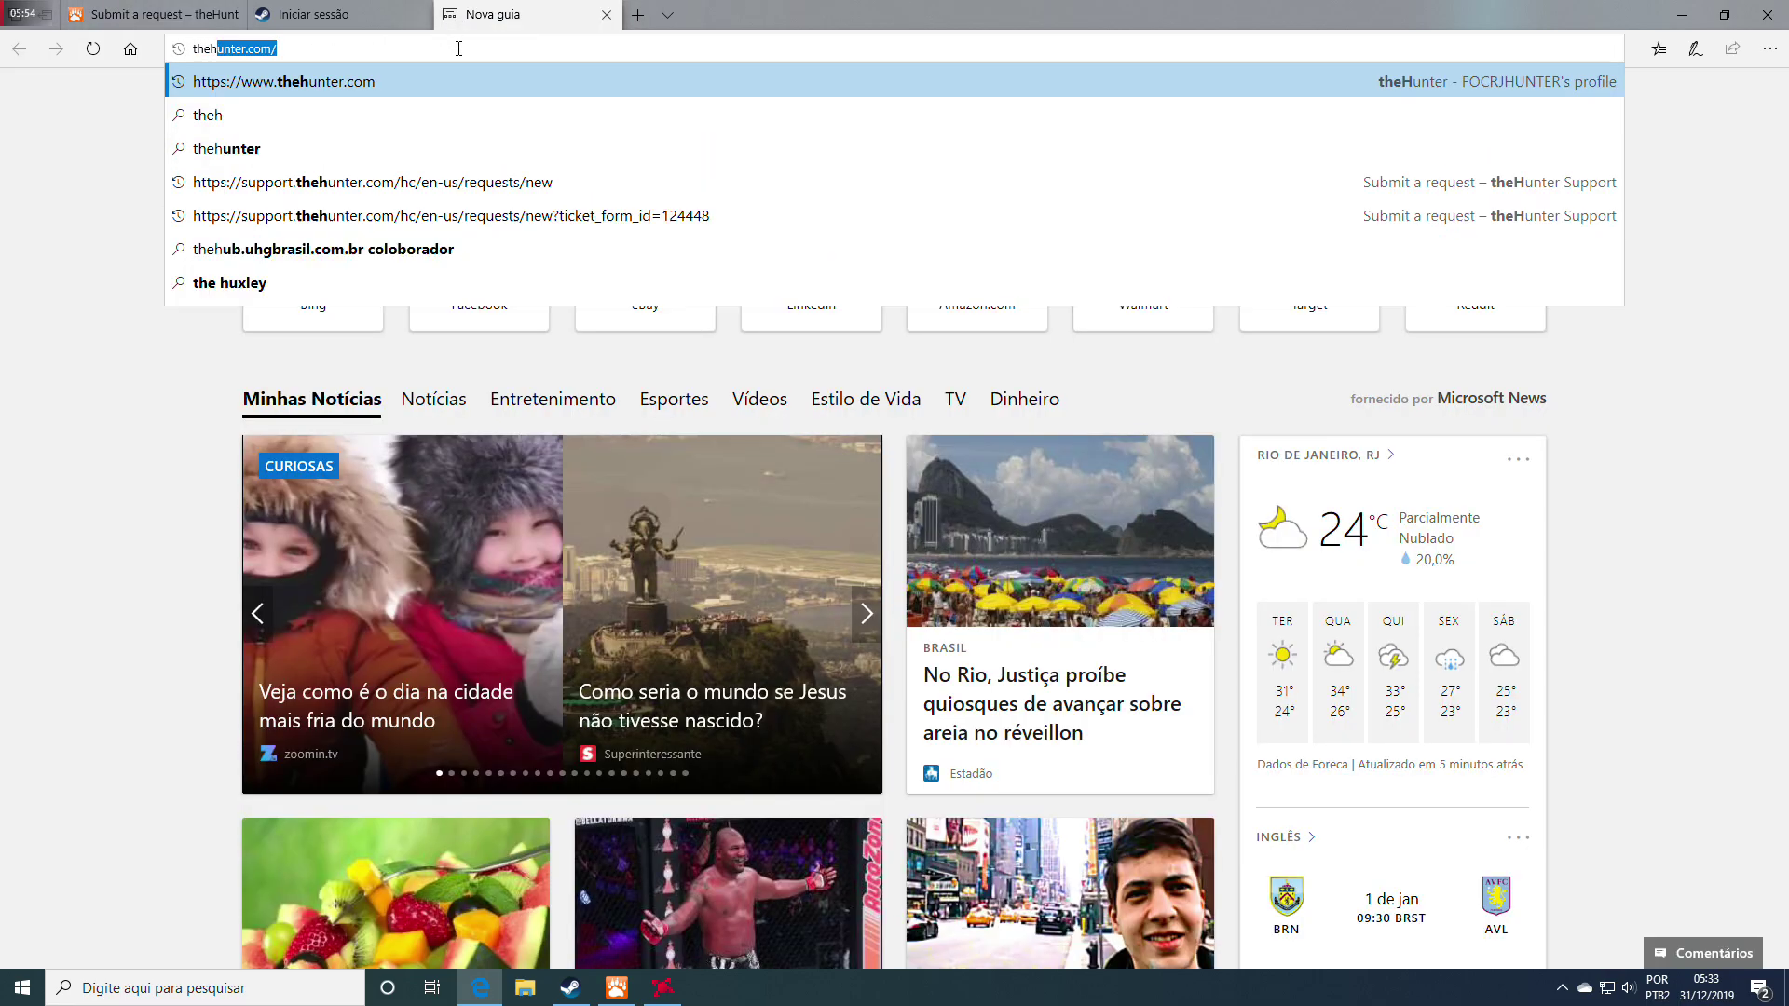
key("Return")
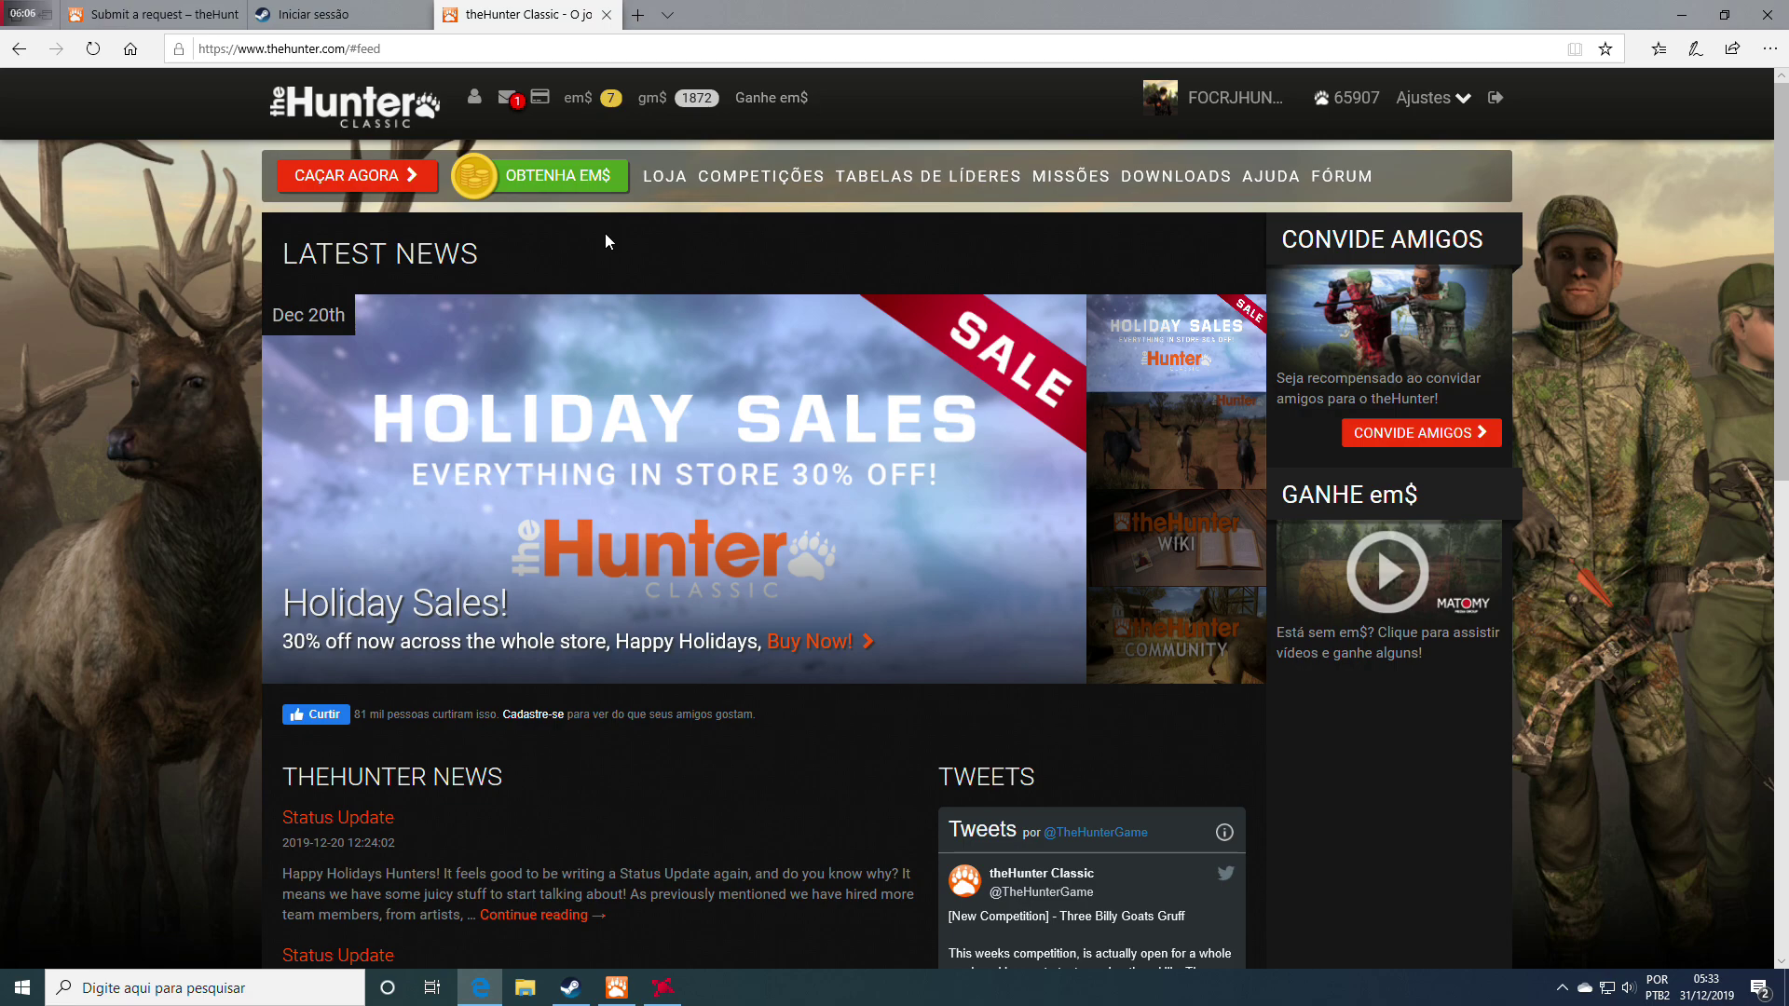
mouse_move(237, 7)
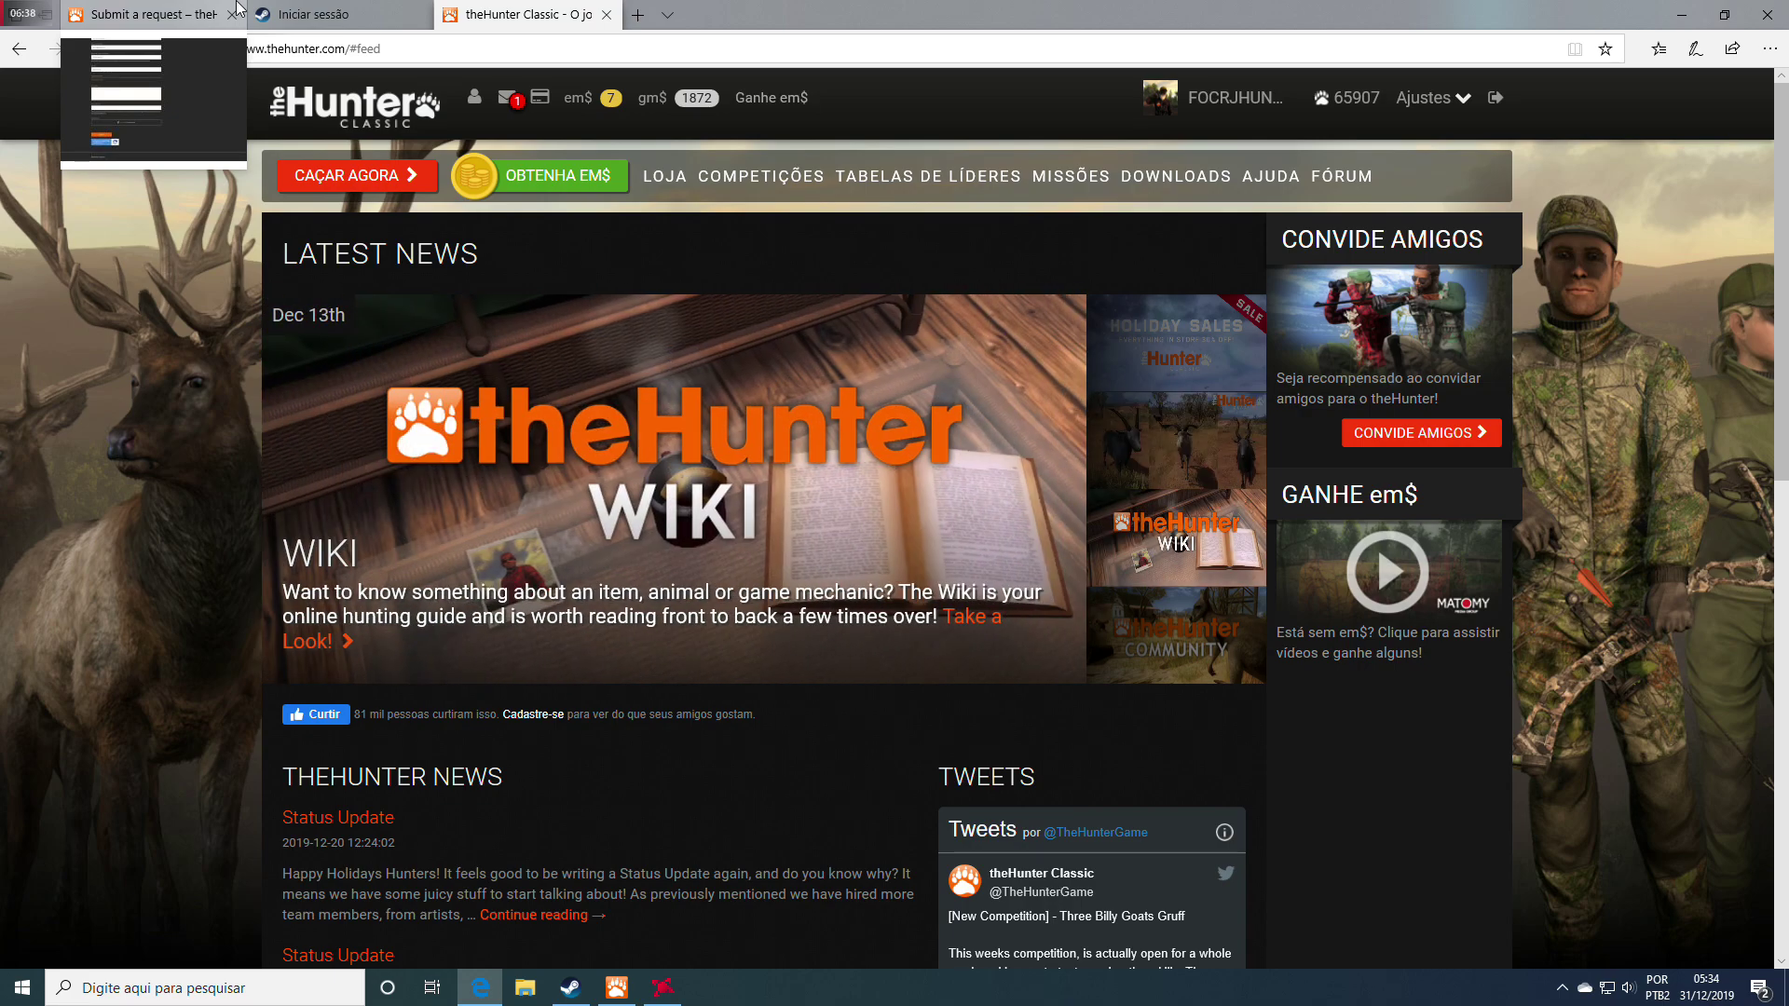
Search Find other hunters for the reported player's username and open their profile page
left_click(474, 96)
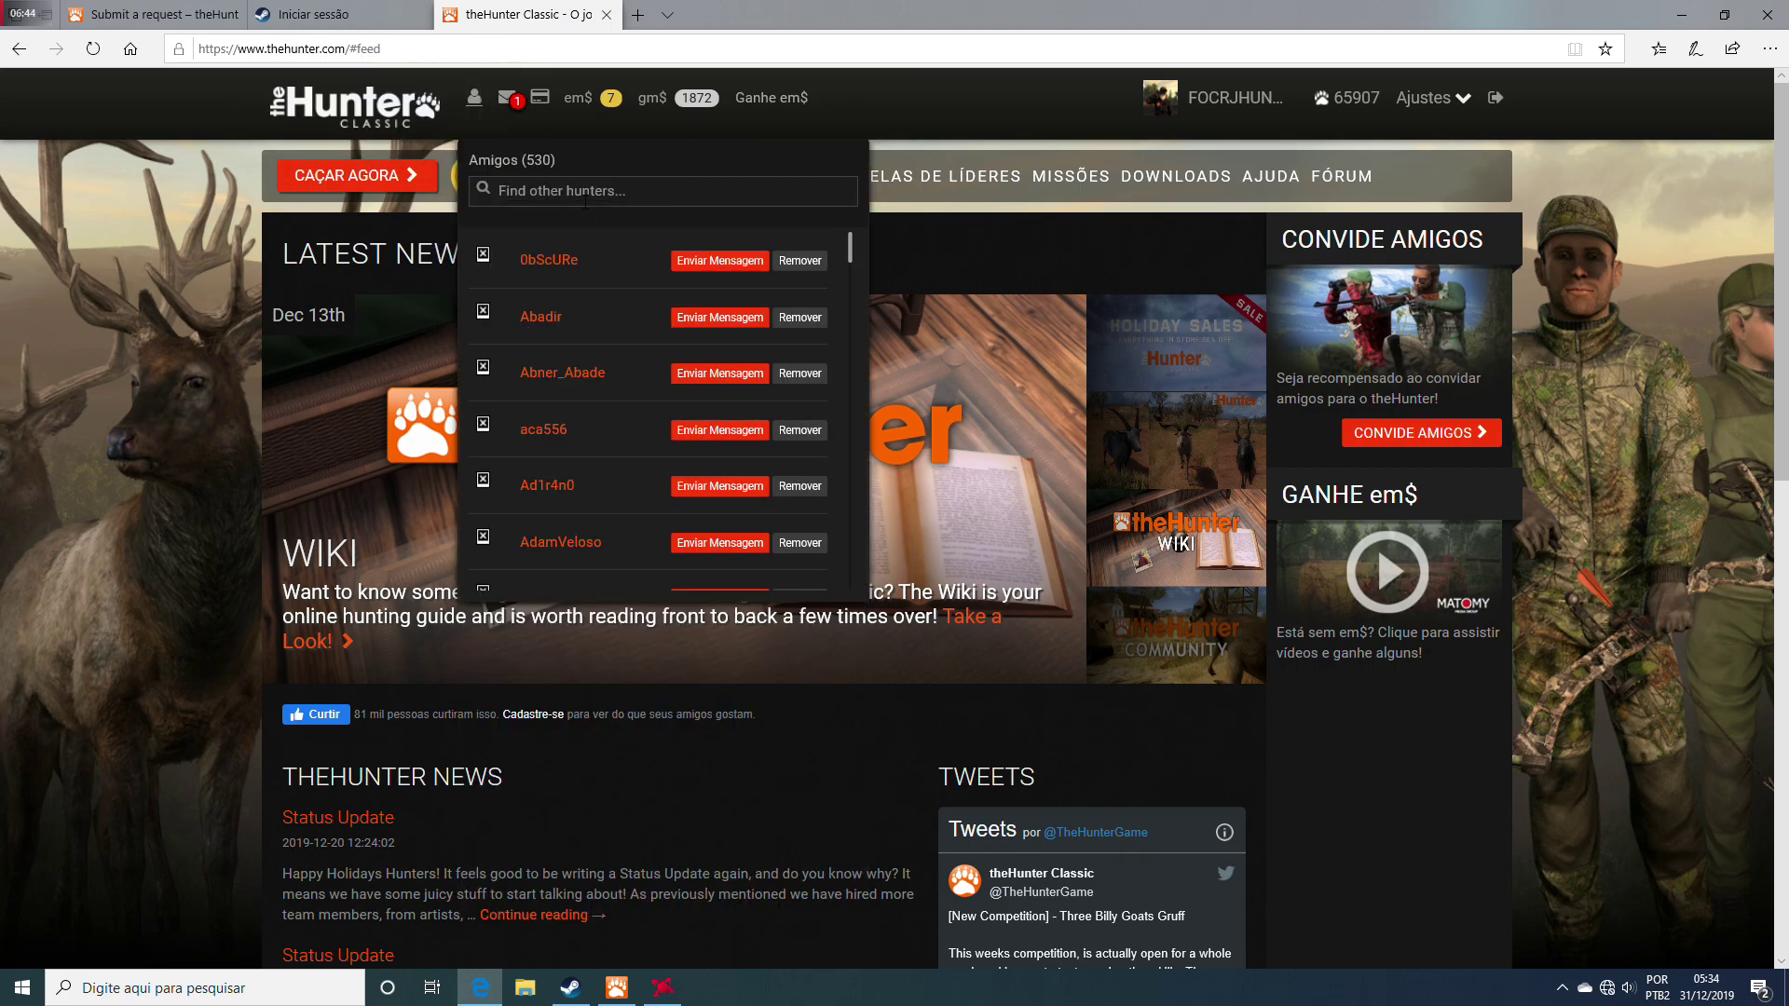
type("p")
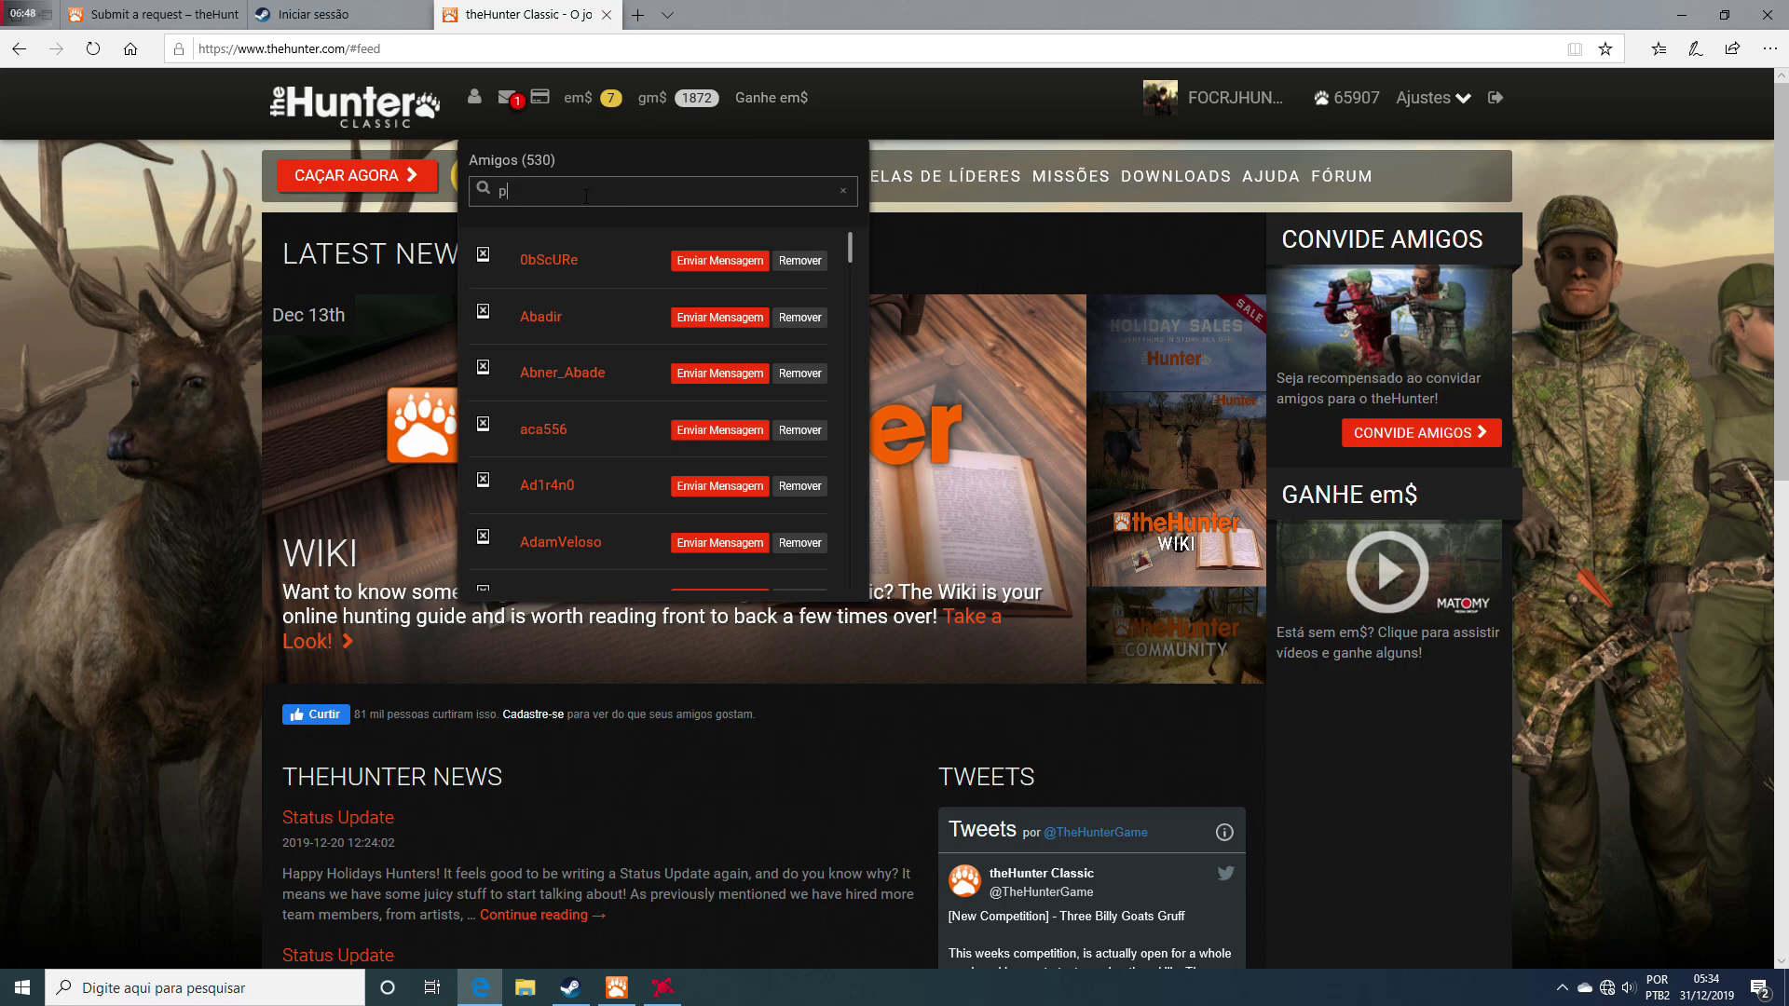
type("sti1999")
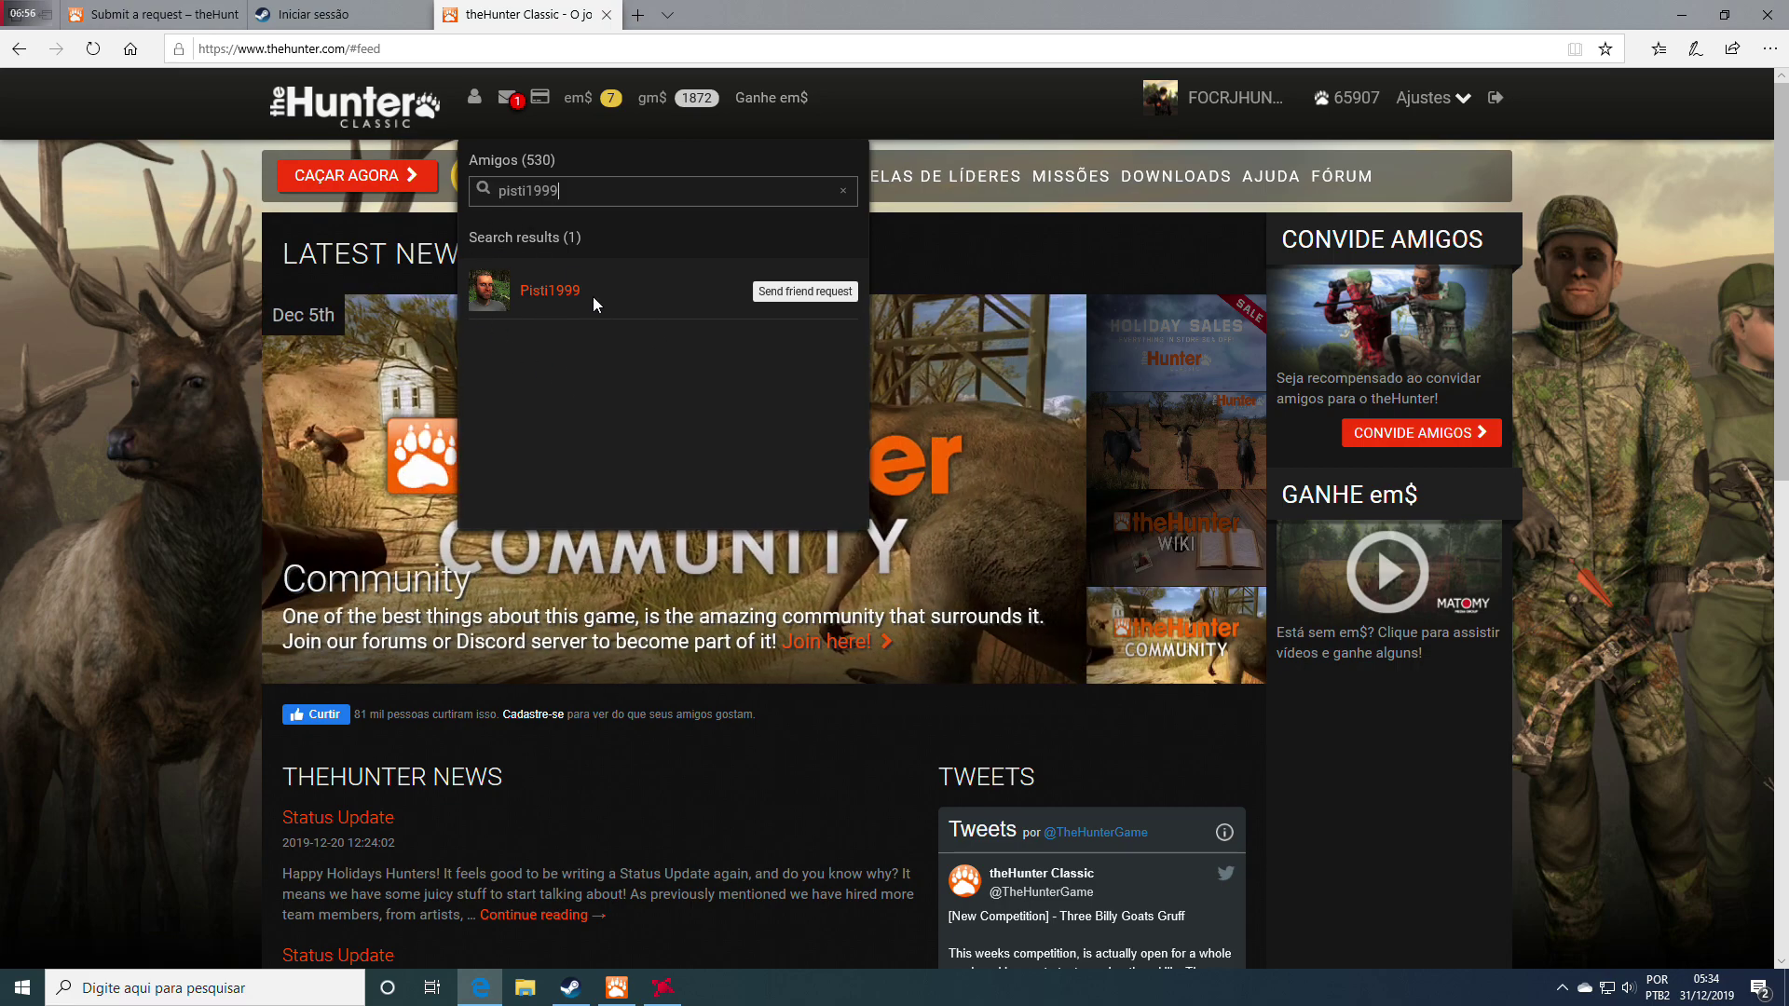
left_click(533, 292)
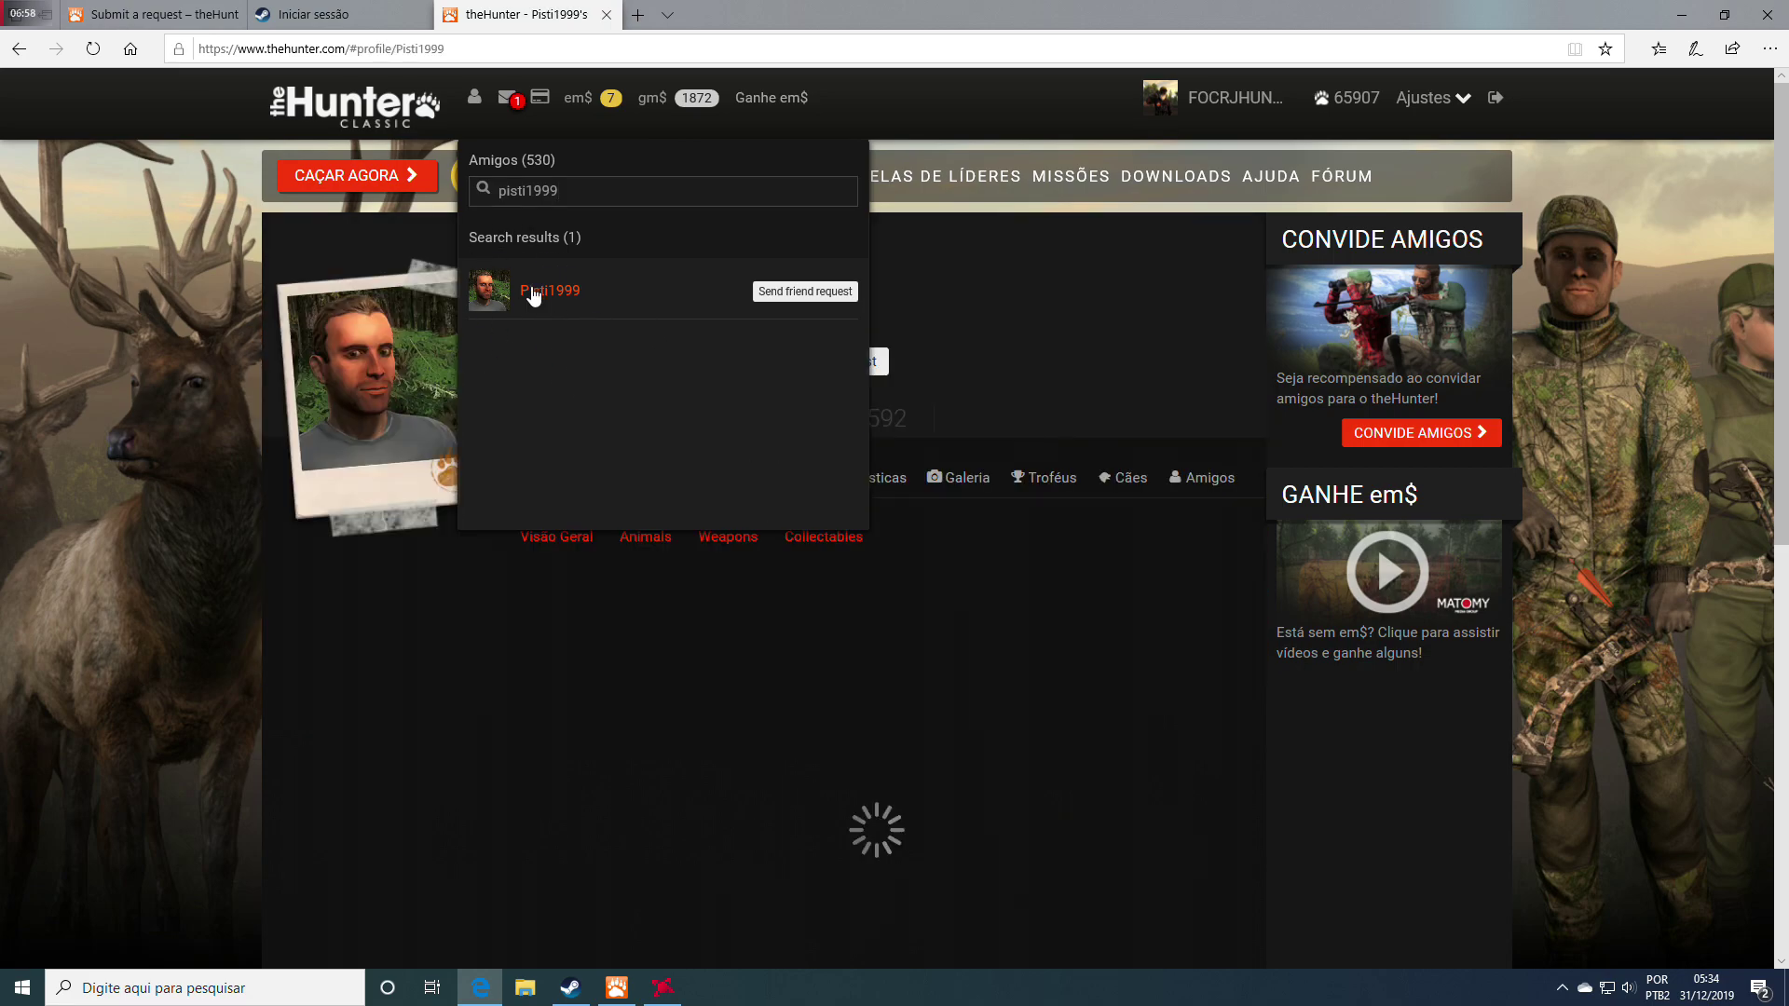
left_click(140, 270)
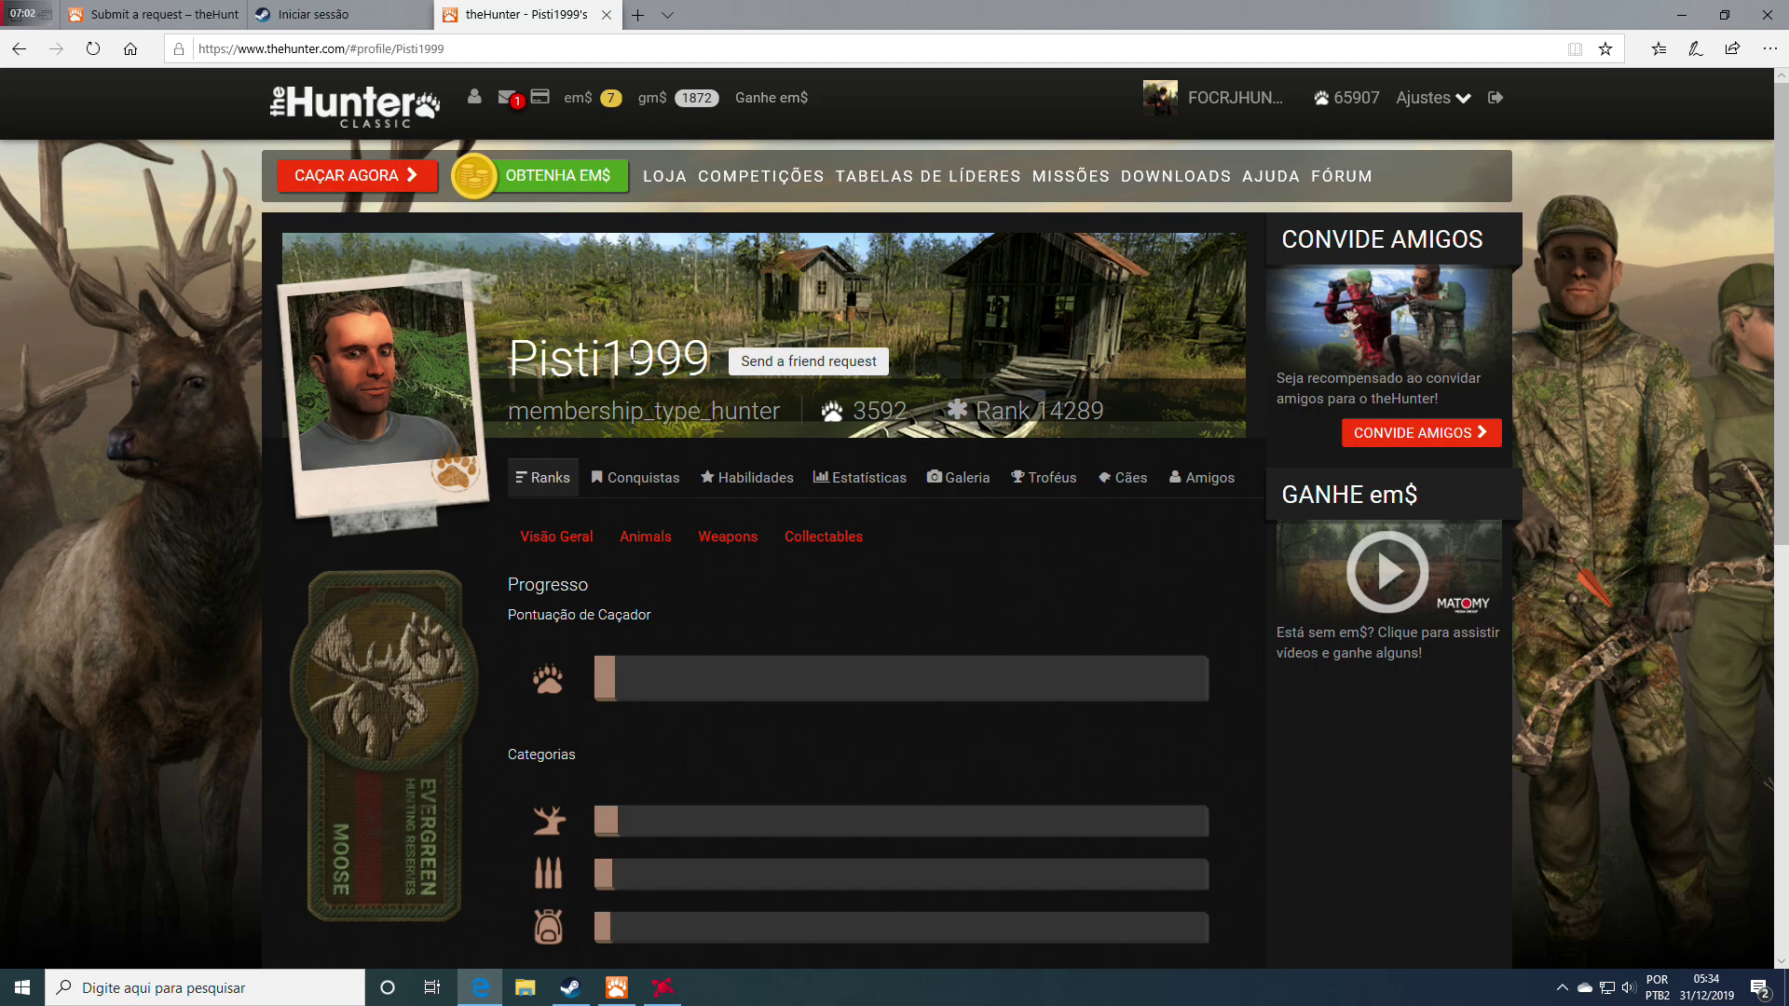
left_click(470, 46)
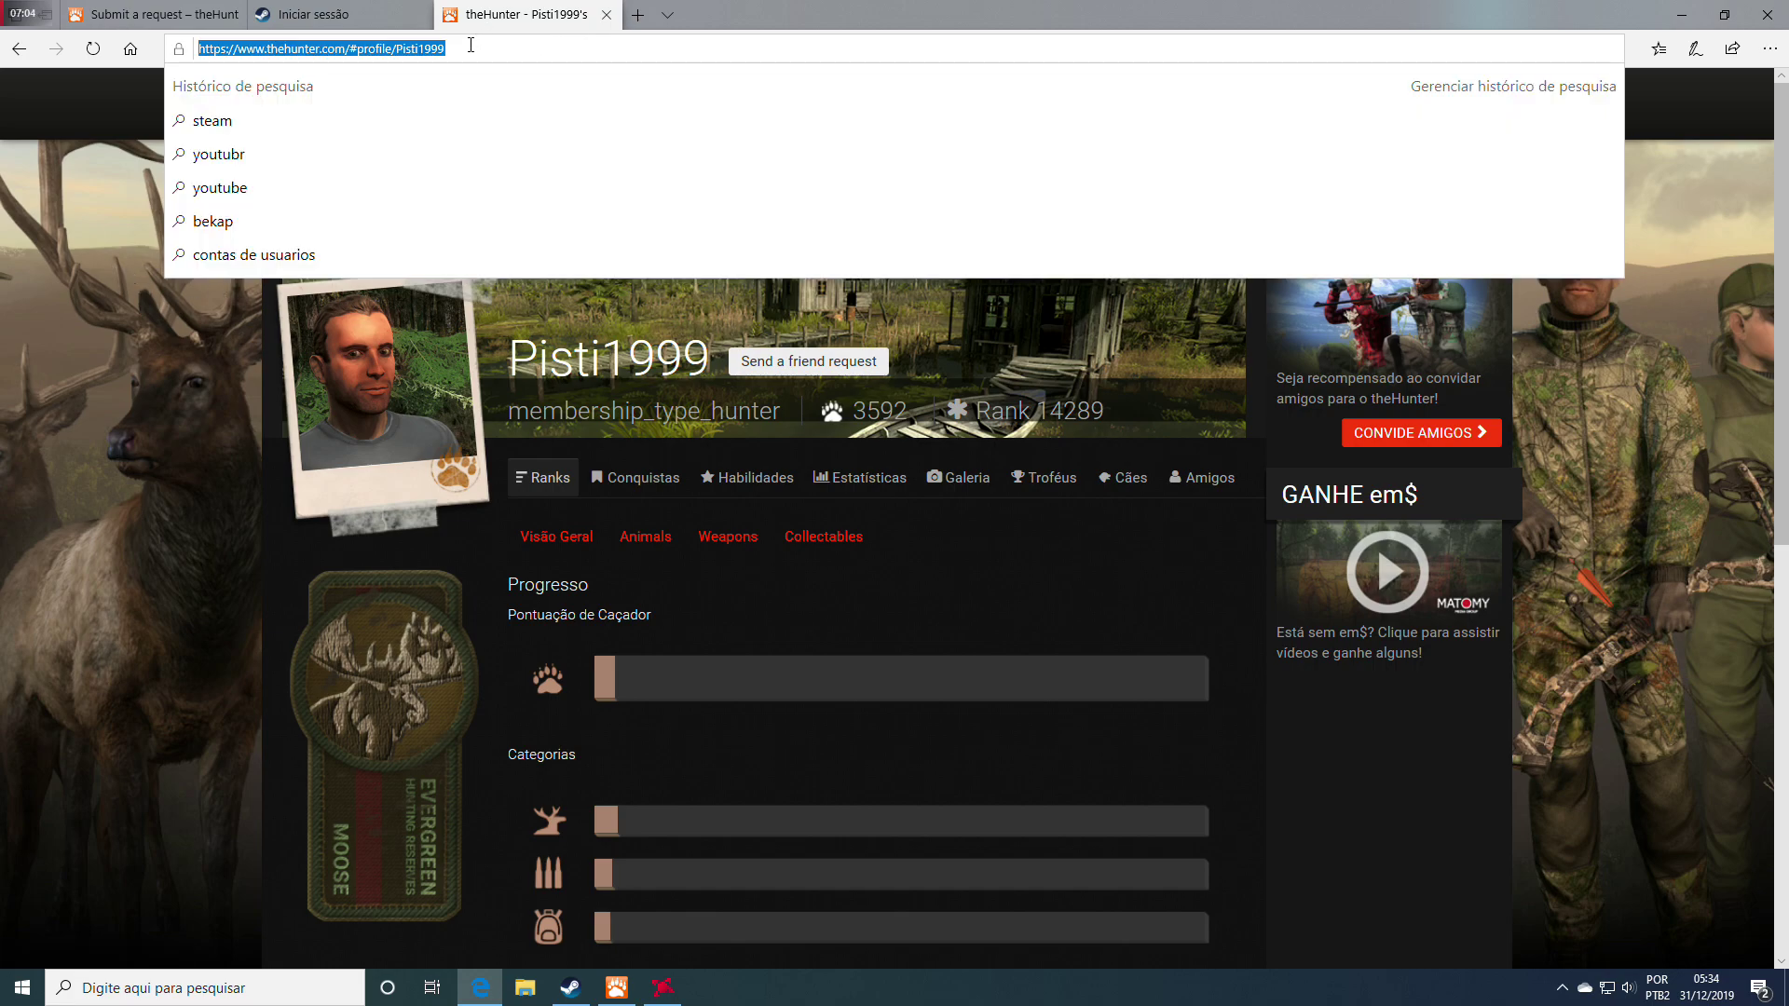
Copy the reported hunter's profile URL and paste it into the request's Description box
right_click(377, 53)
left_click(358, 104)
left_click(177, 16)
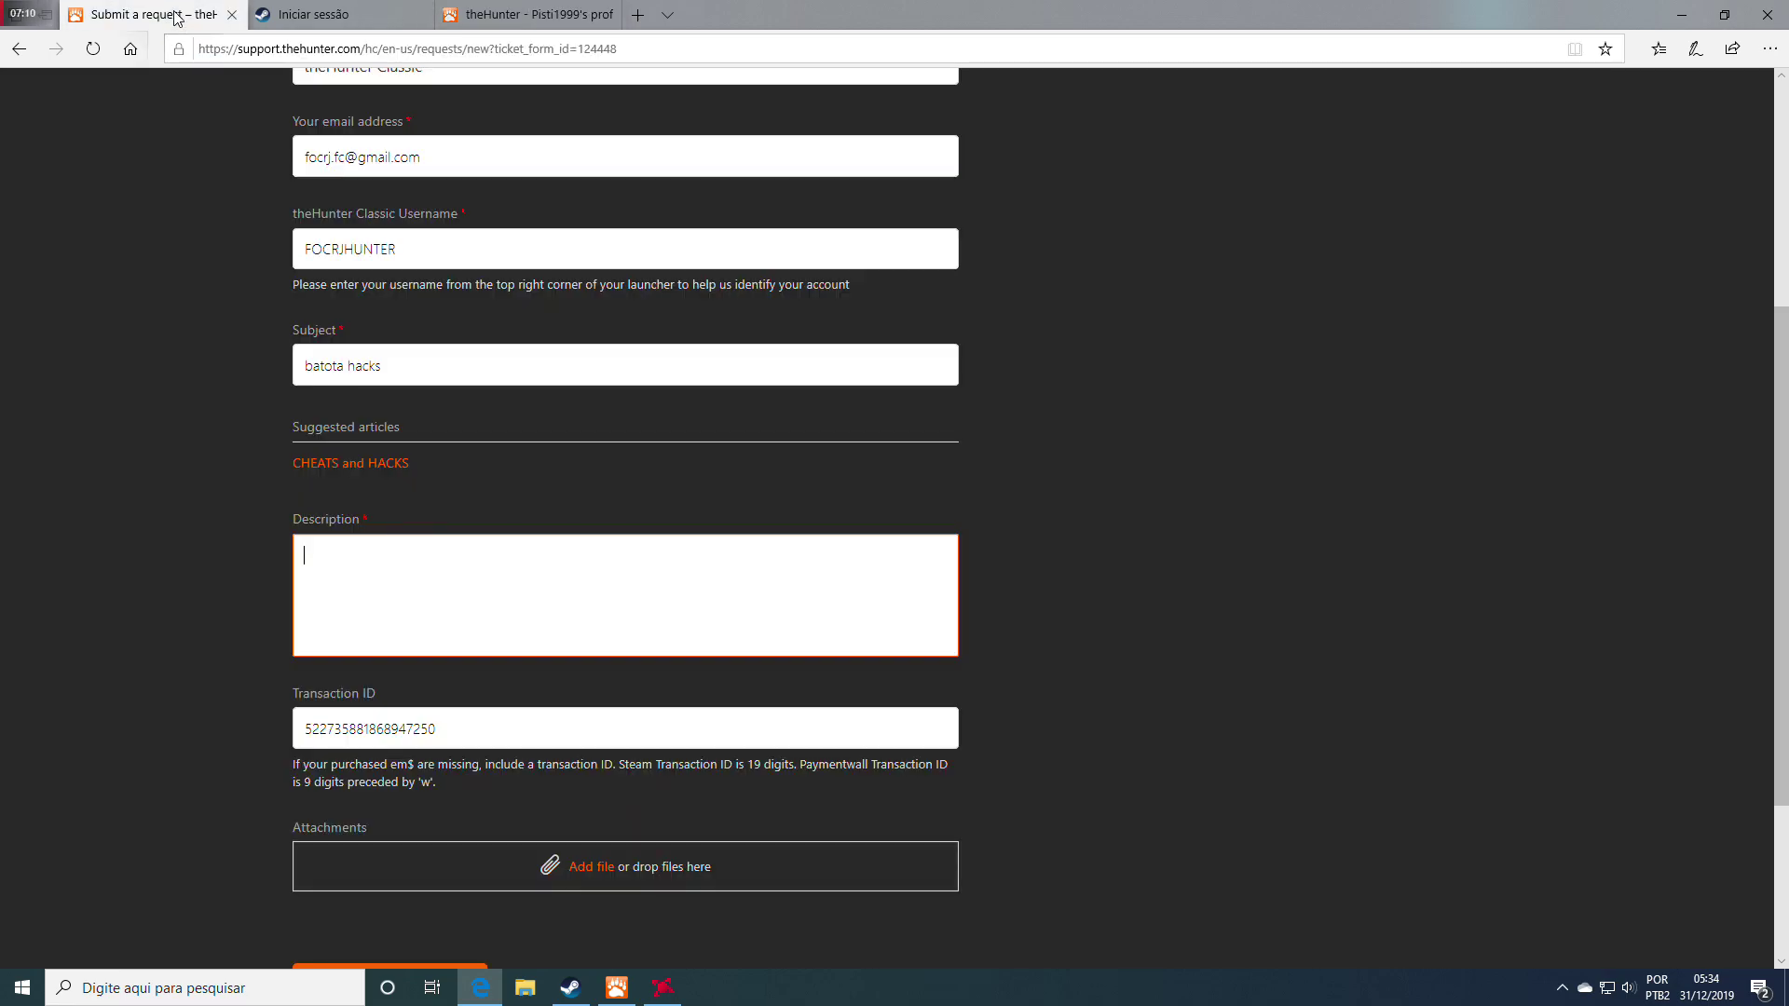
right_click(367, 571)
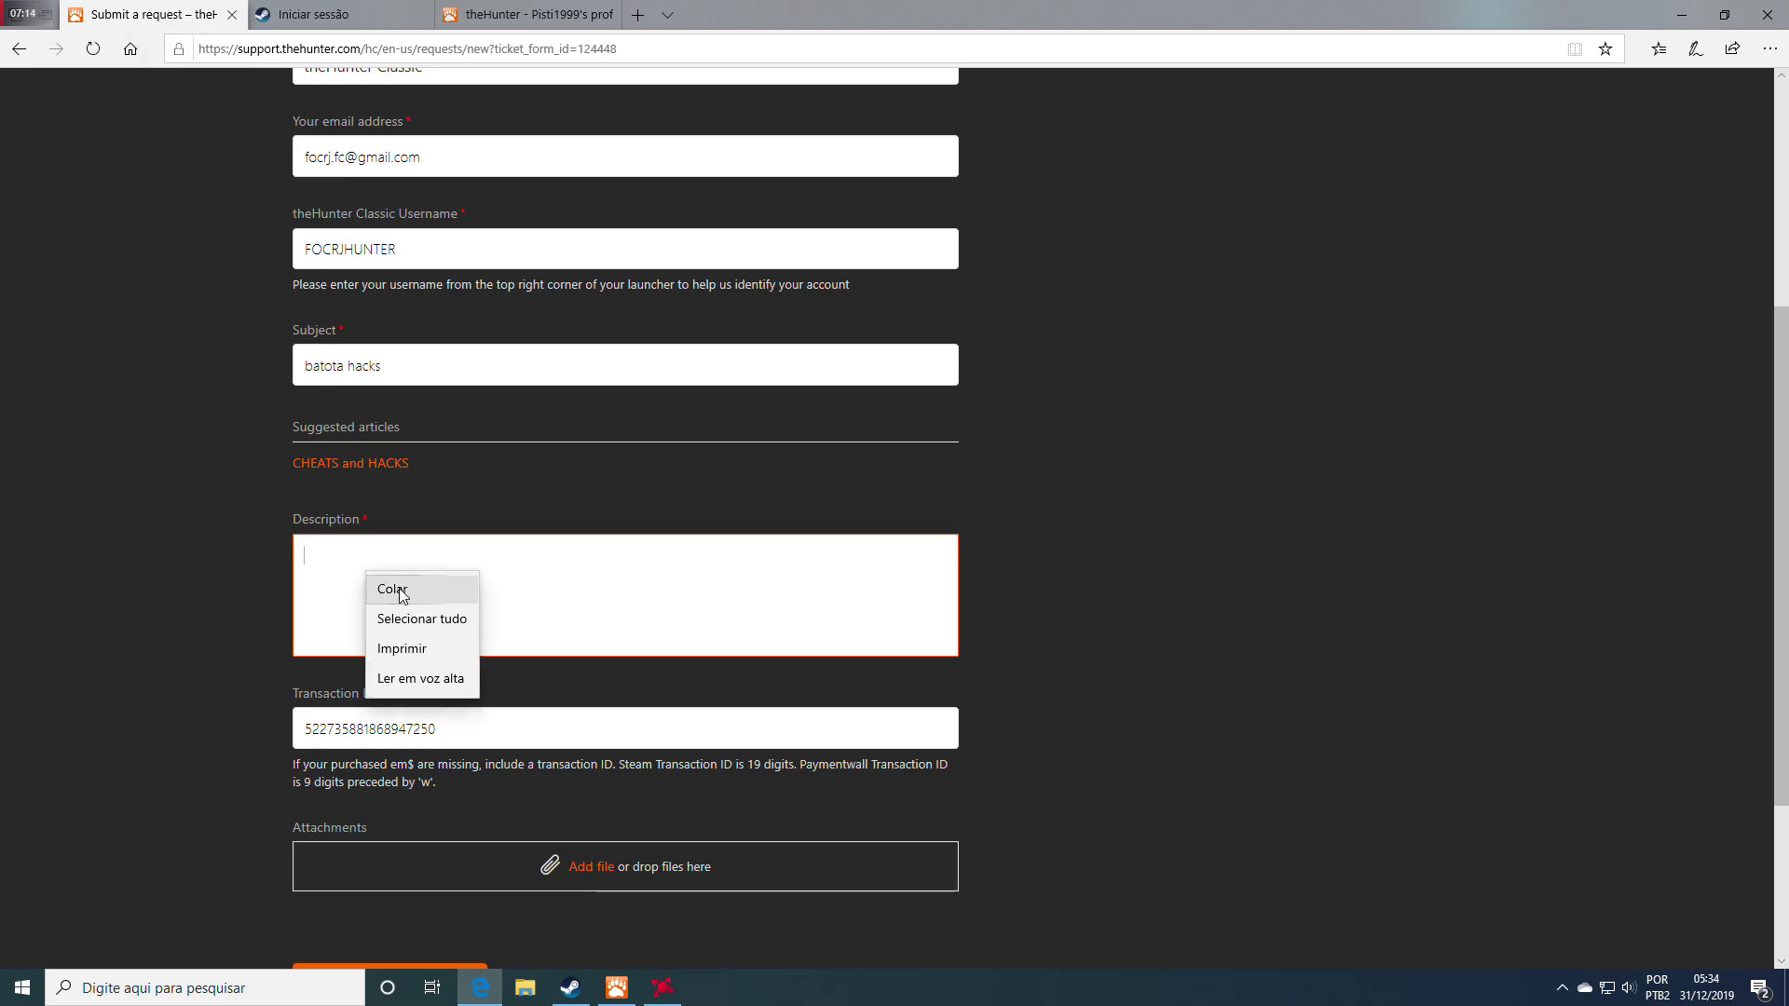
left_click(403, 596)
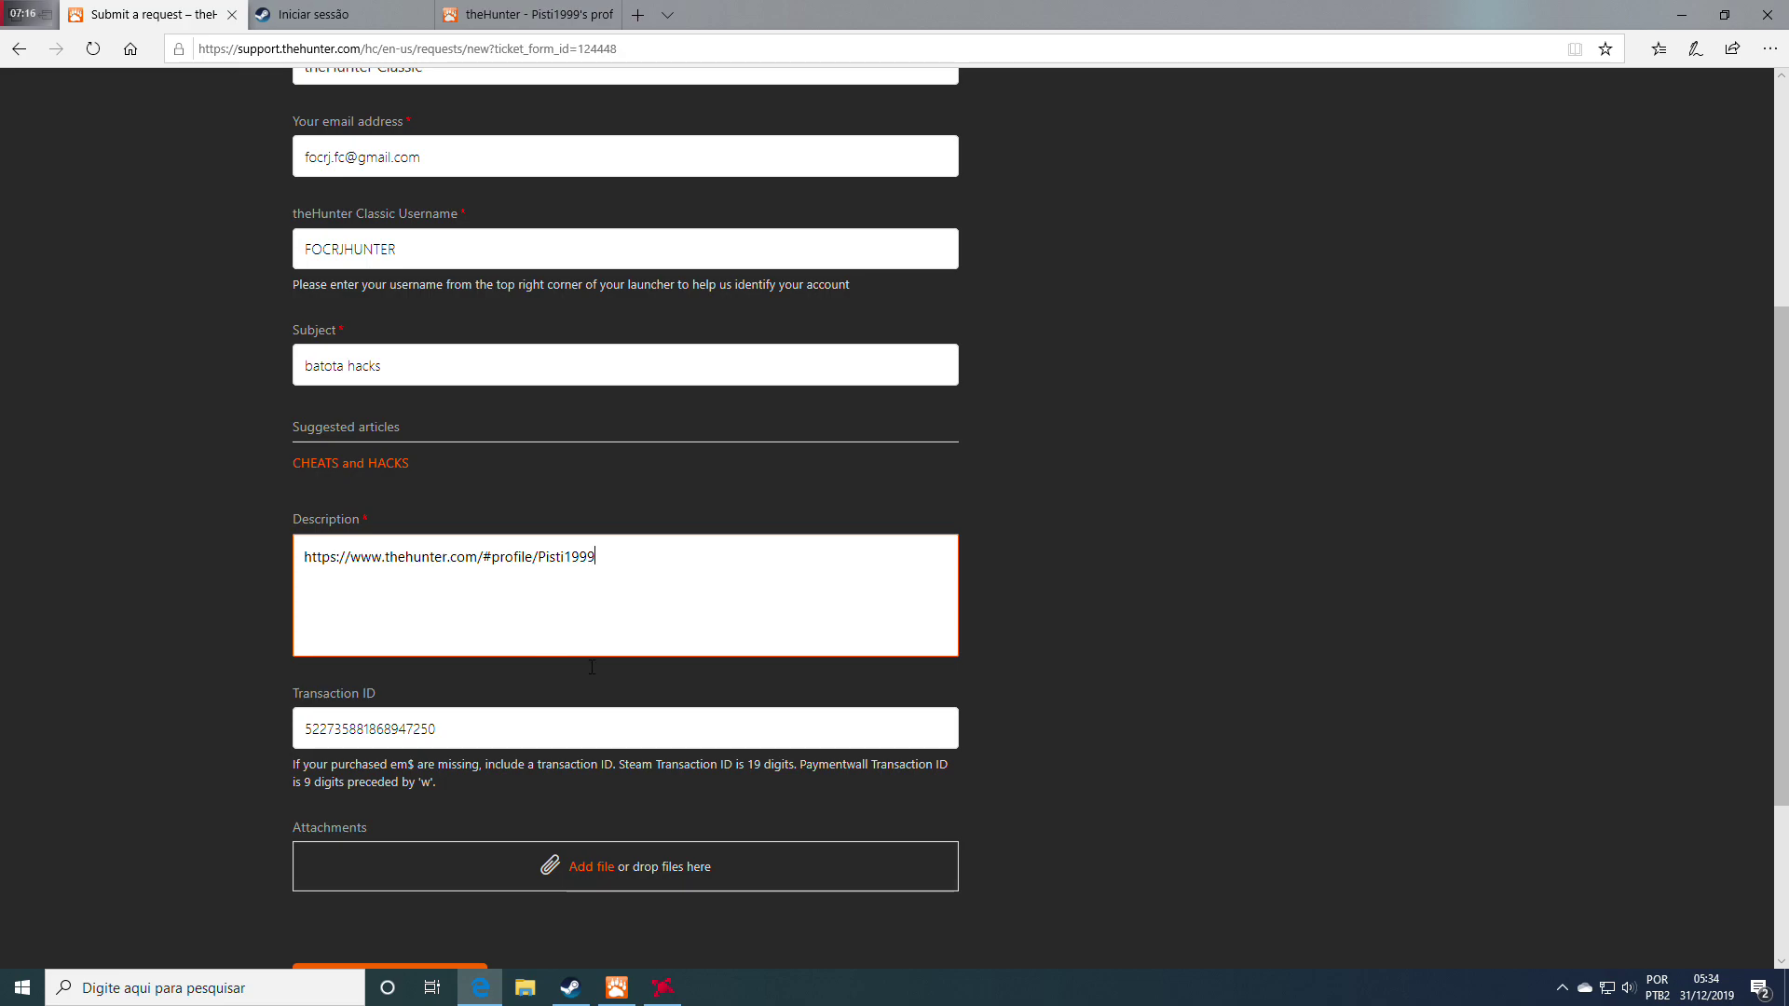
scroll(1109, 688, "down", 3)
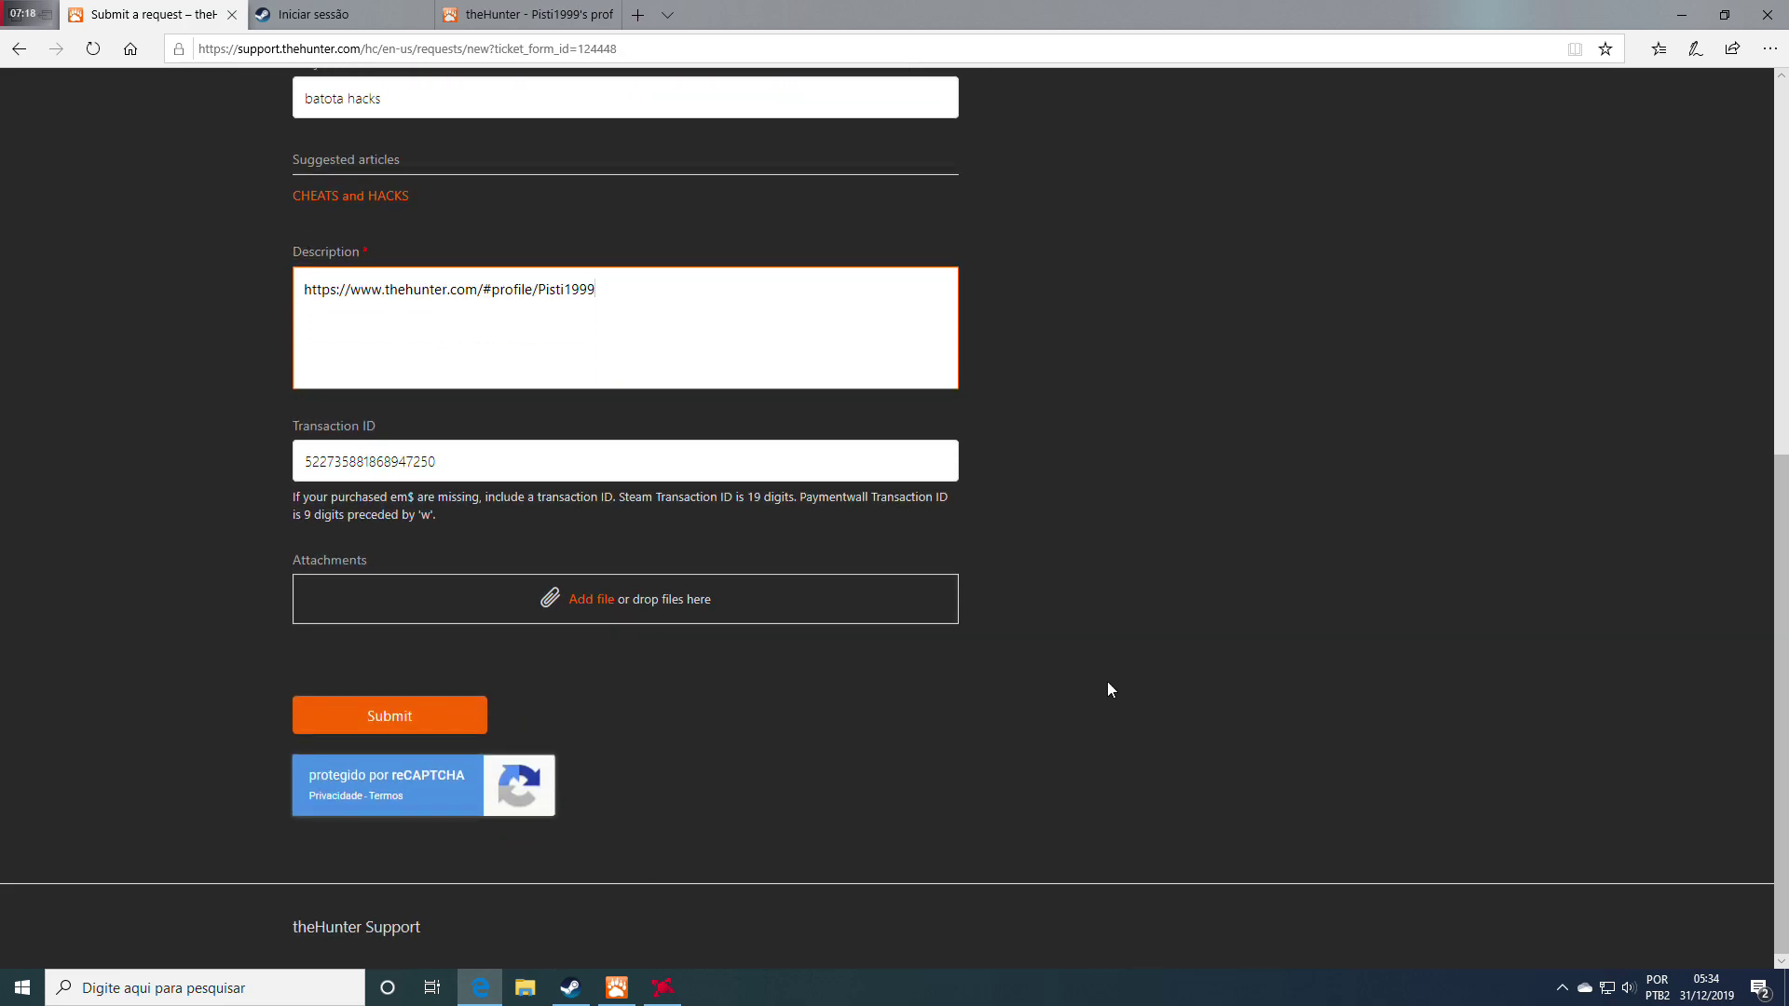
scroll(1108, 685, "up", 3)
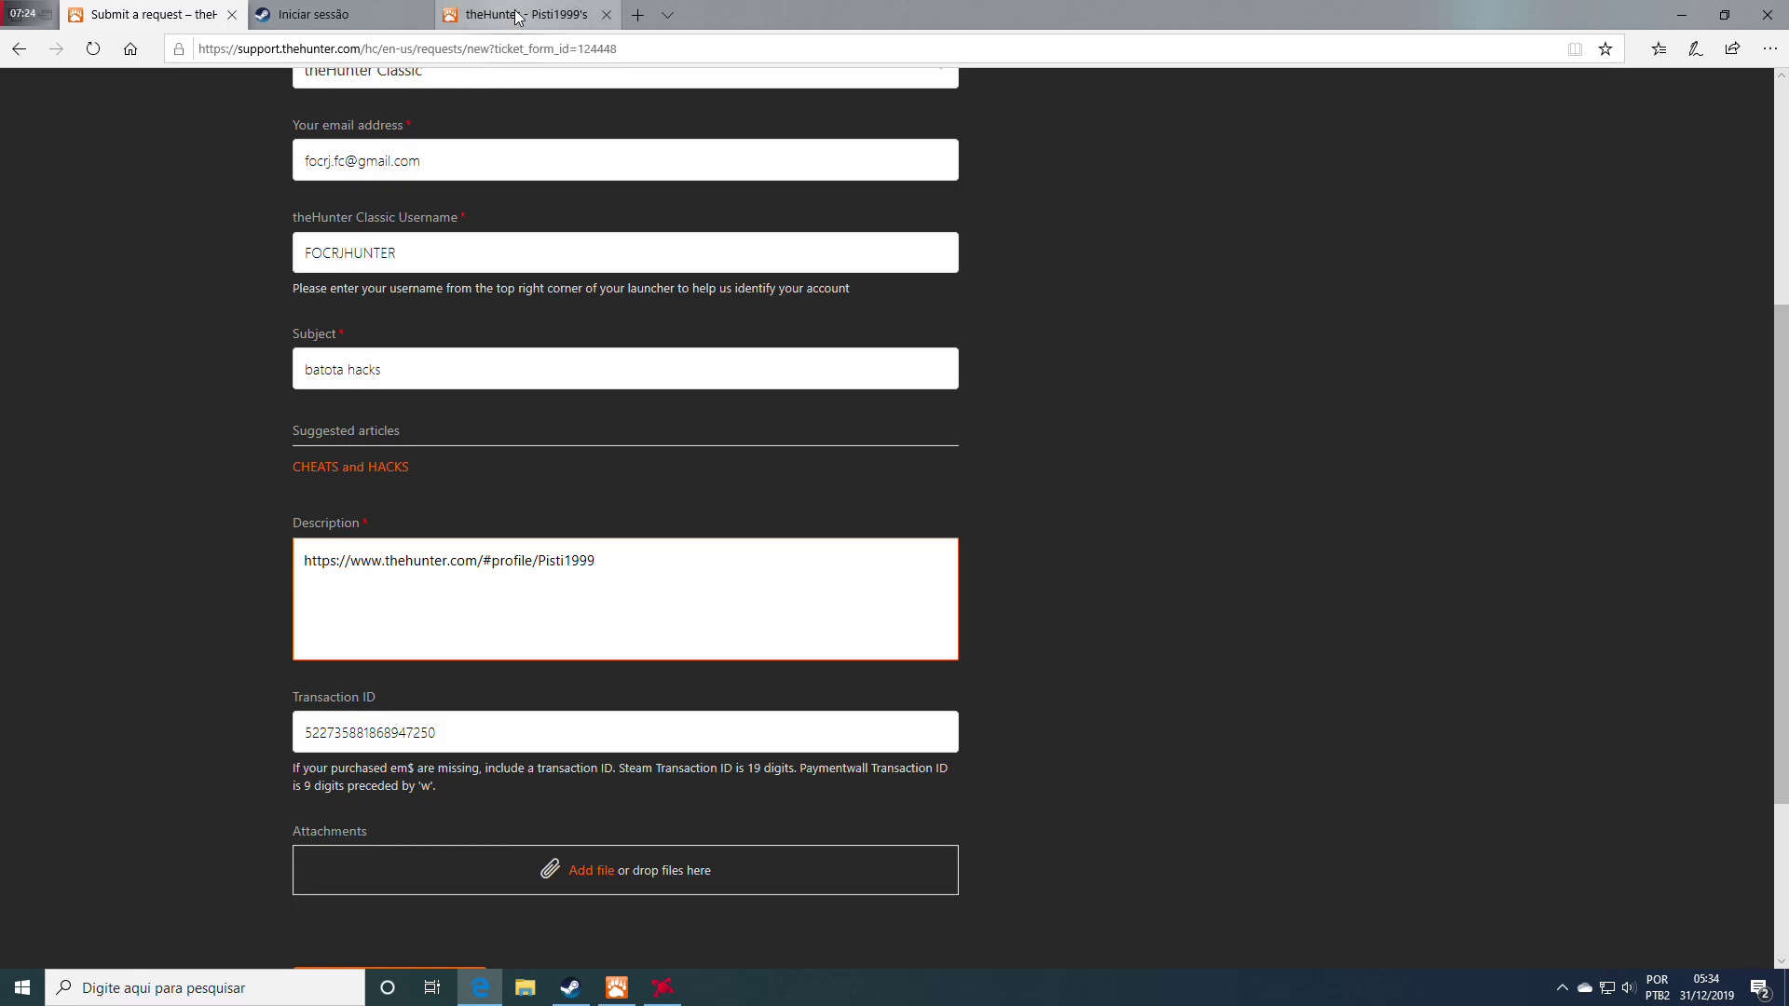
left_click(559, 14)
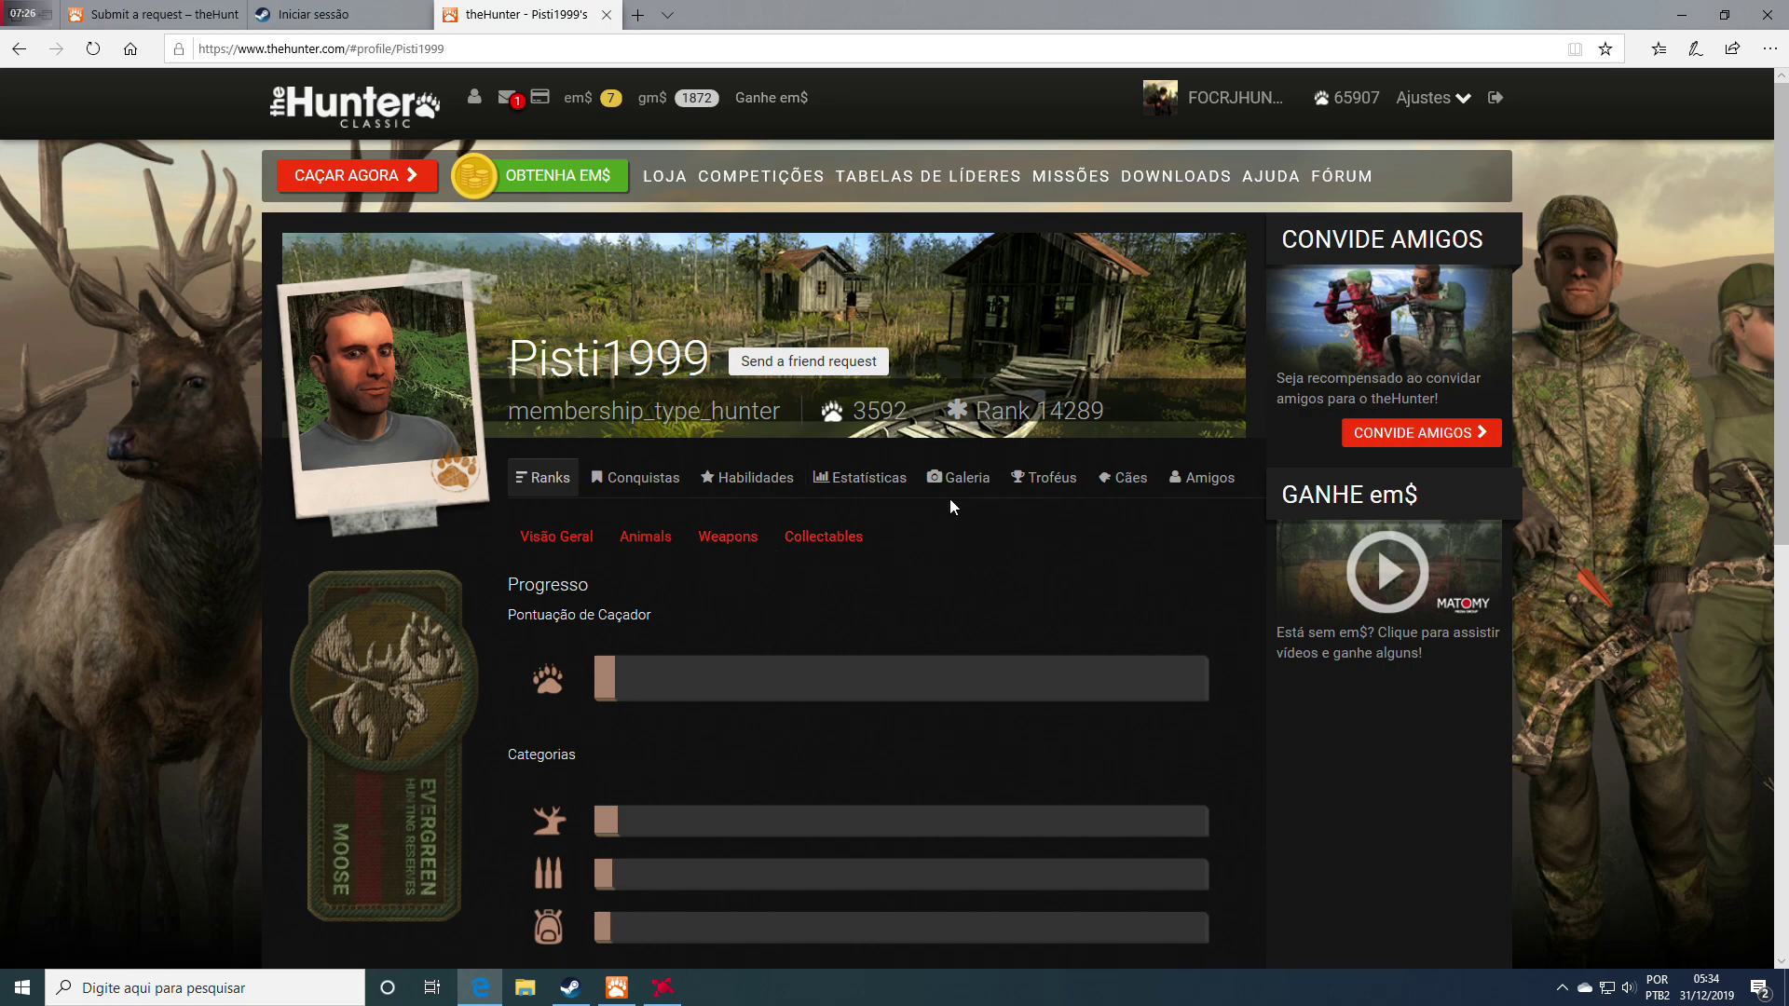
left_click(874, 477)
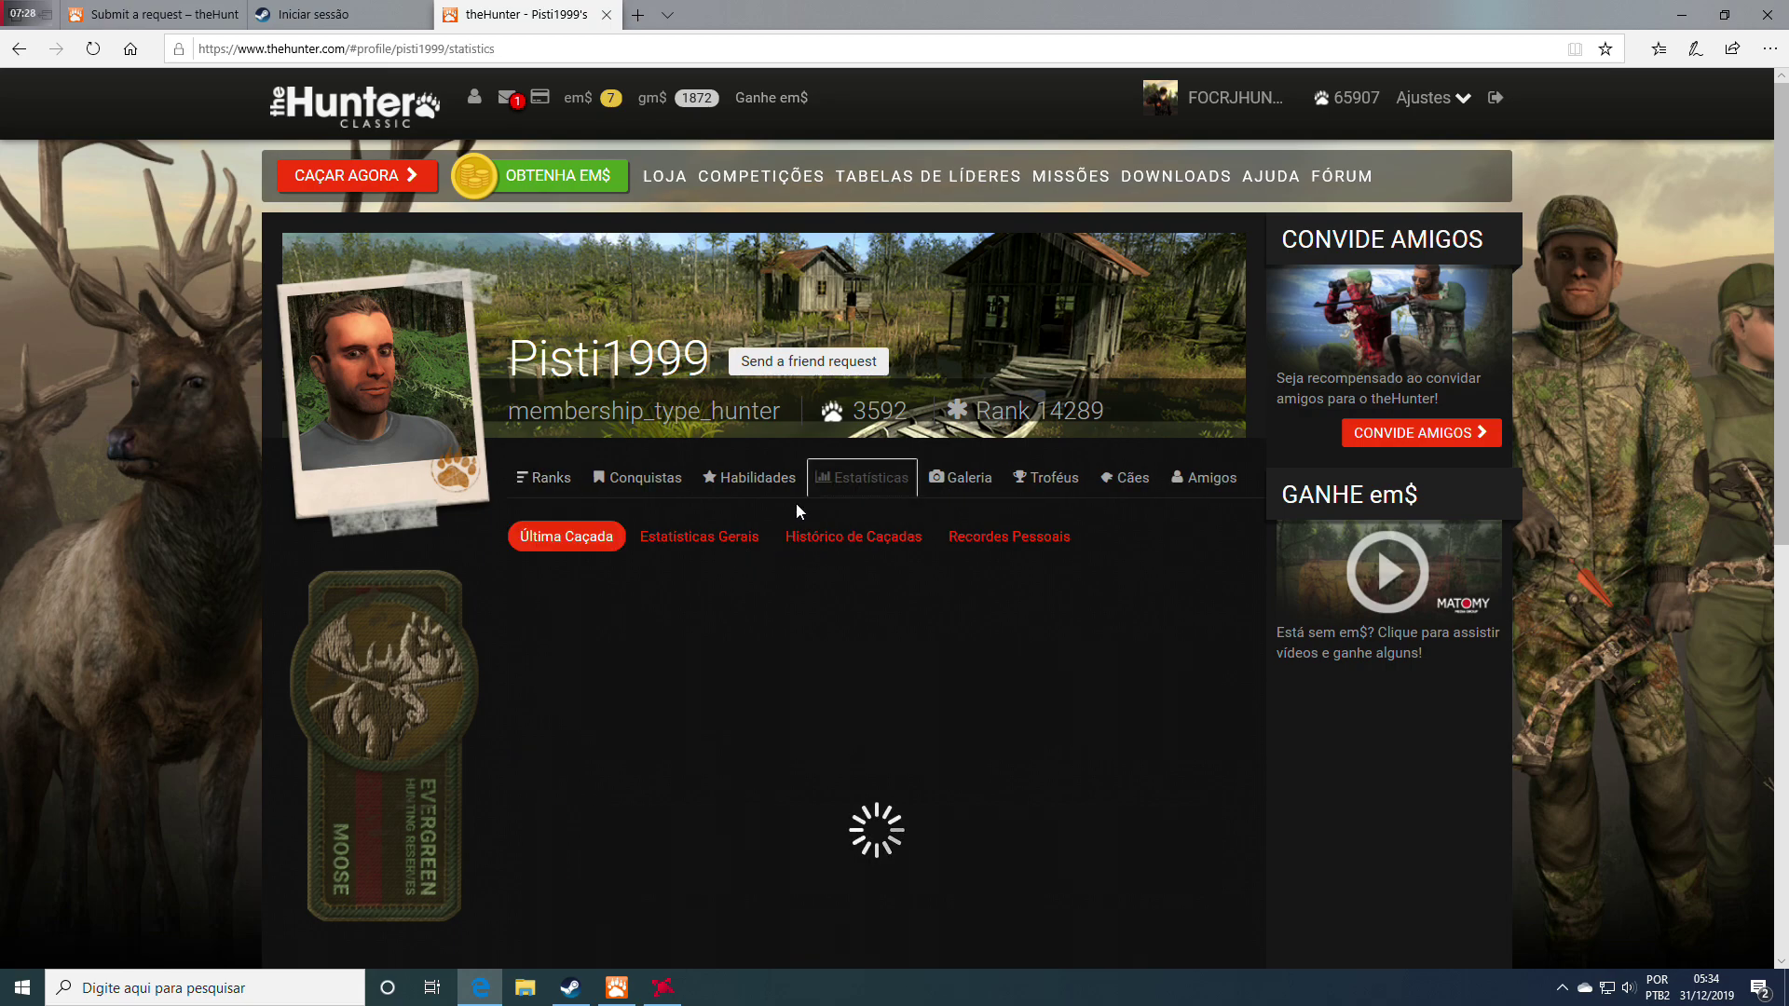
scroll(796, 510, "down", 3)
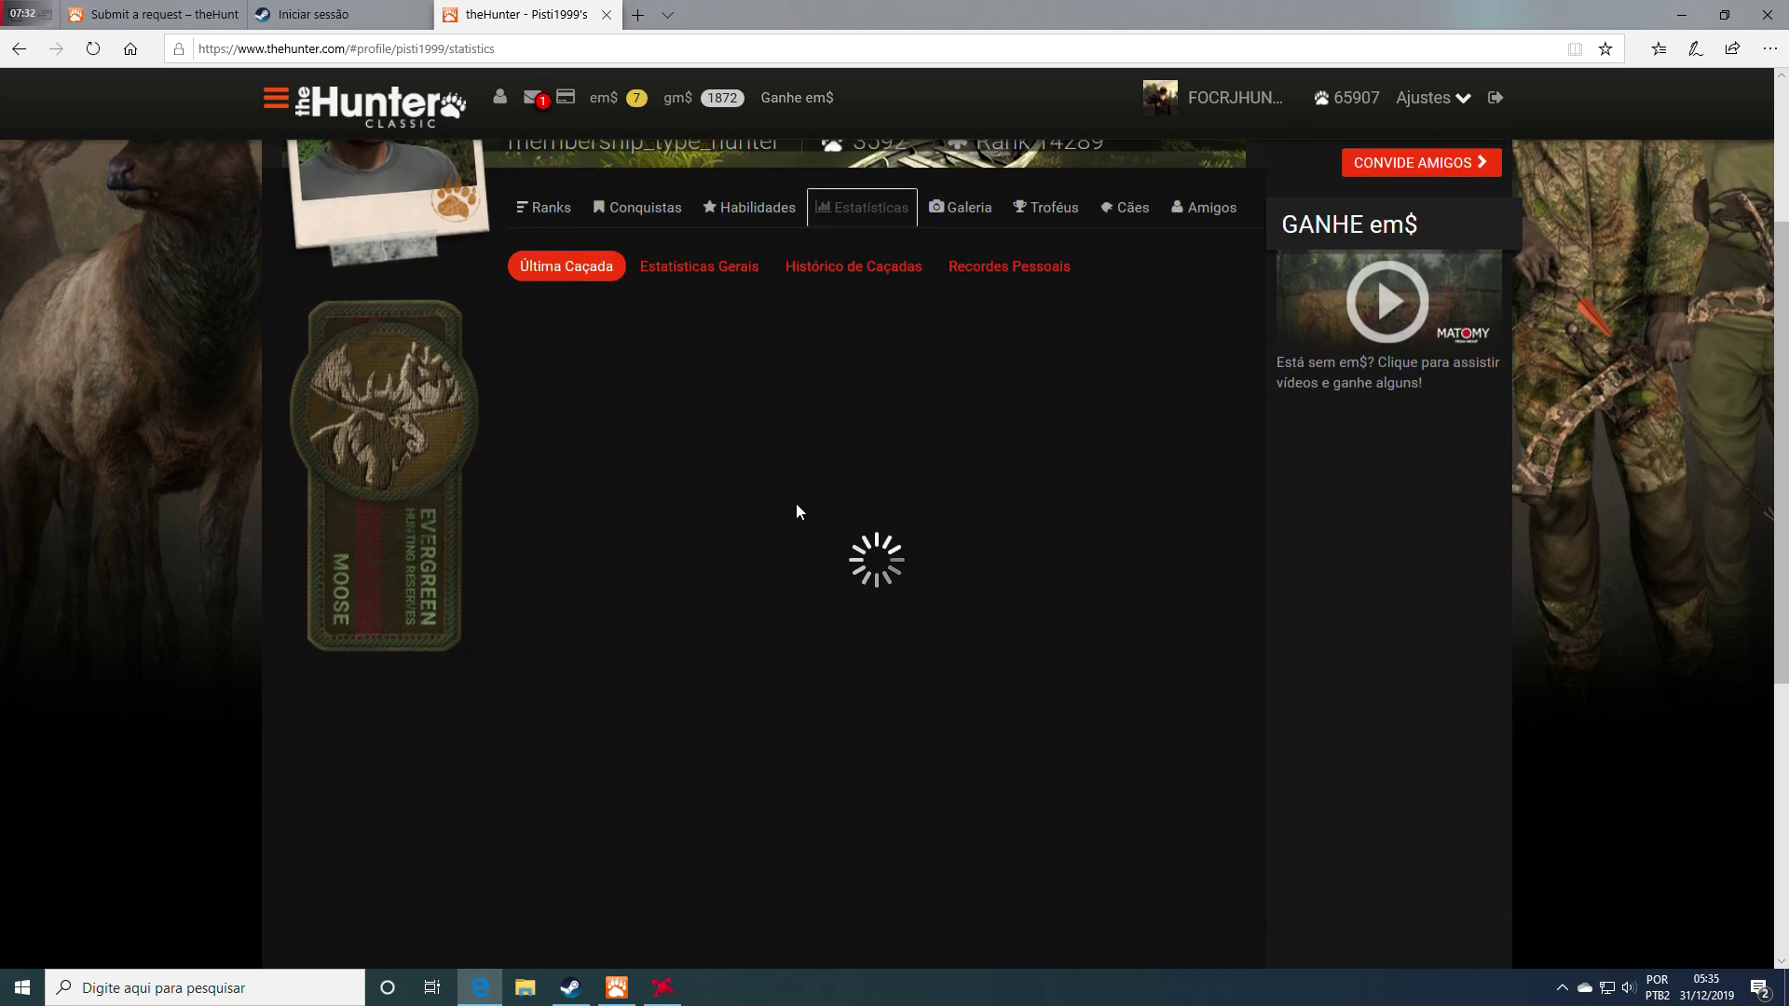
left_click(873, 274)
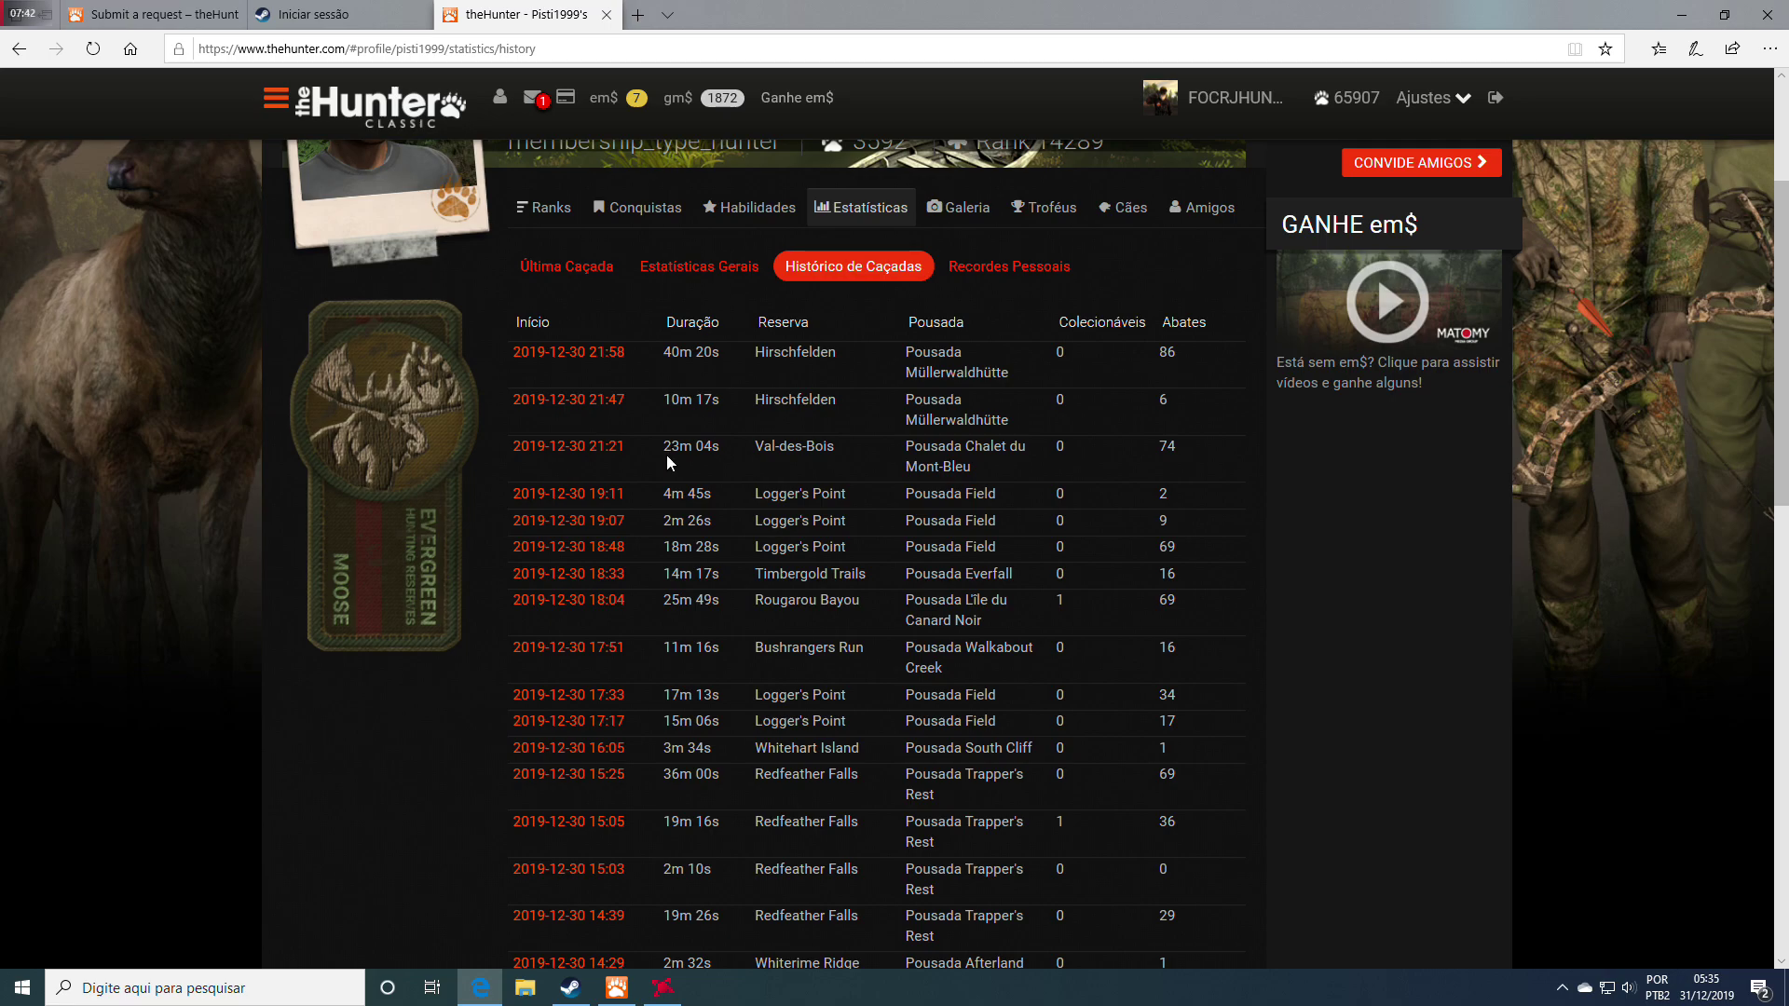
left_click(601, 446)
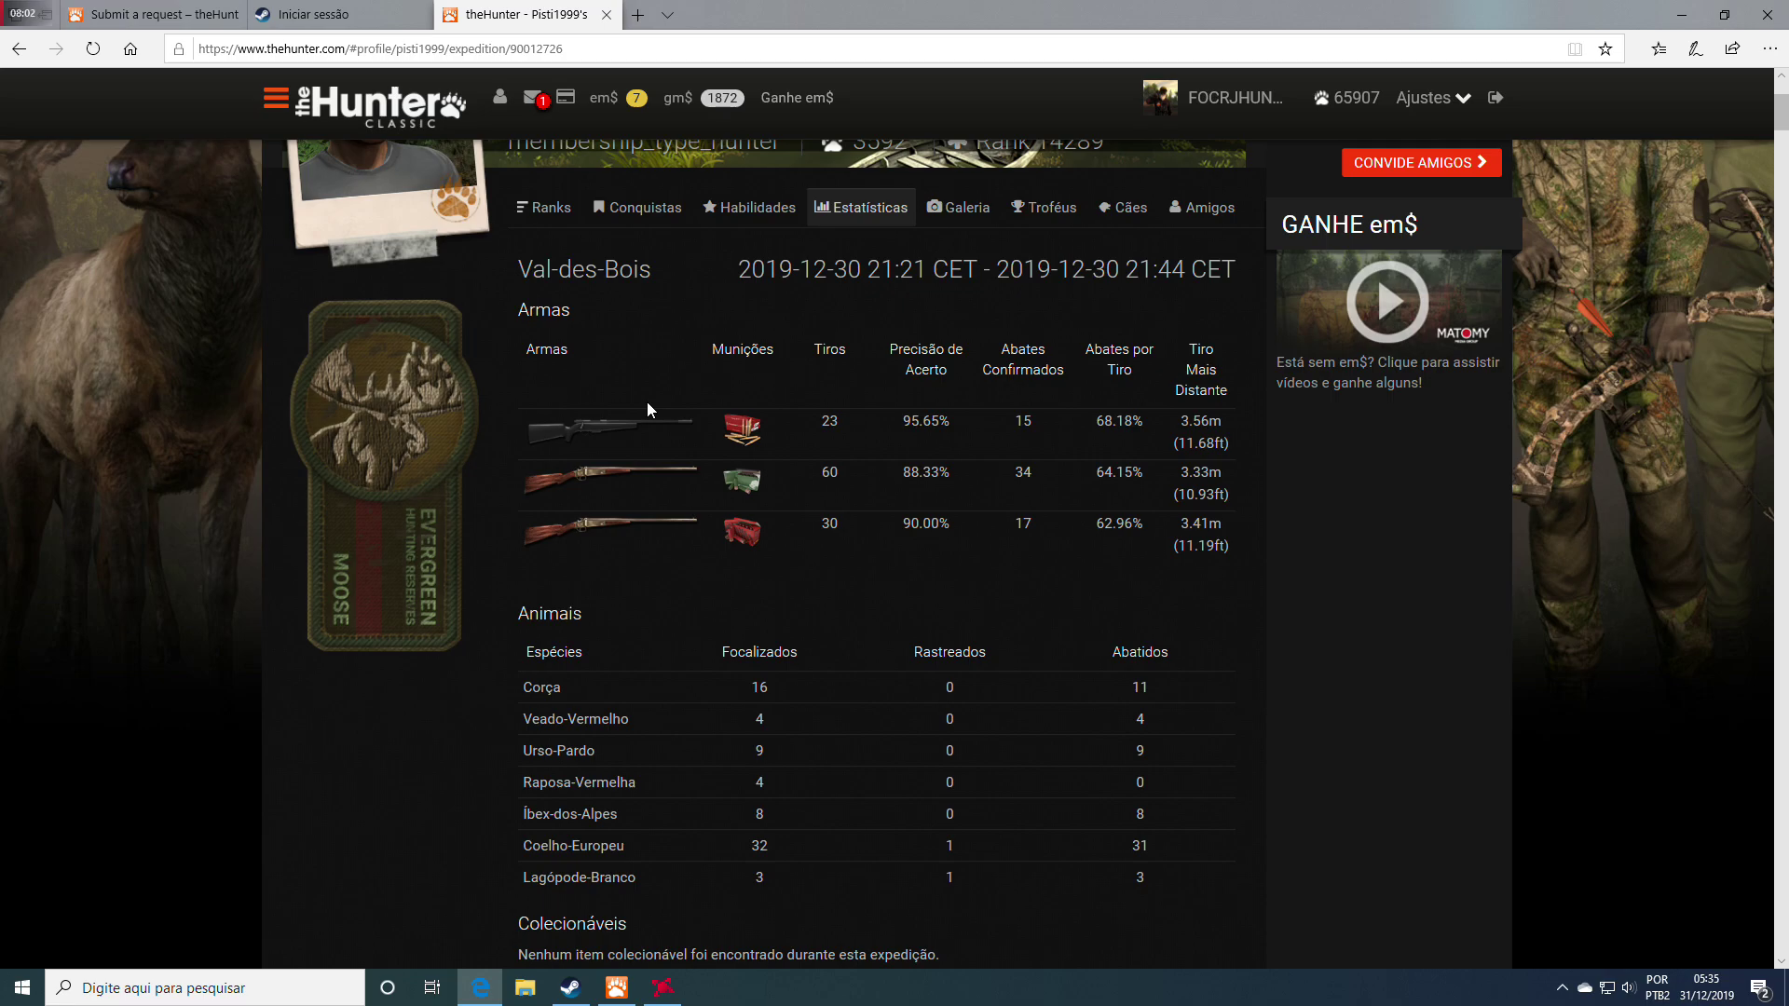
Scroll through the expedition's kill log, showing 2–3 m kills mostly with the Cal.12 shotgun
scroll(648, 408, "down", 8)
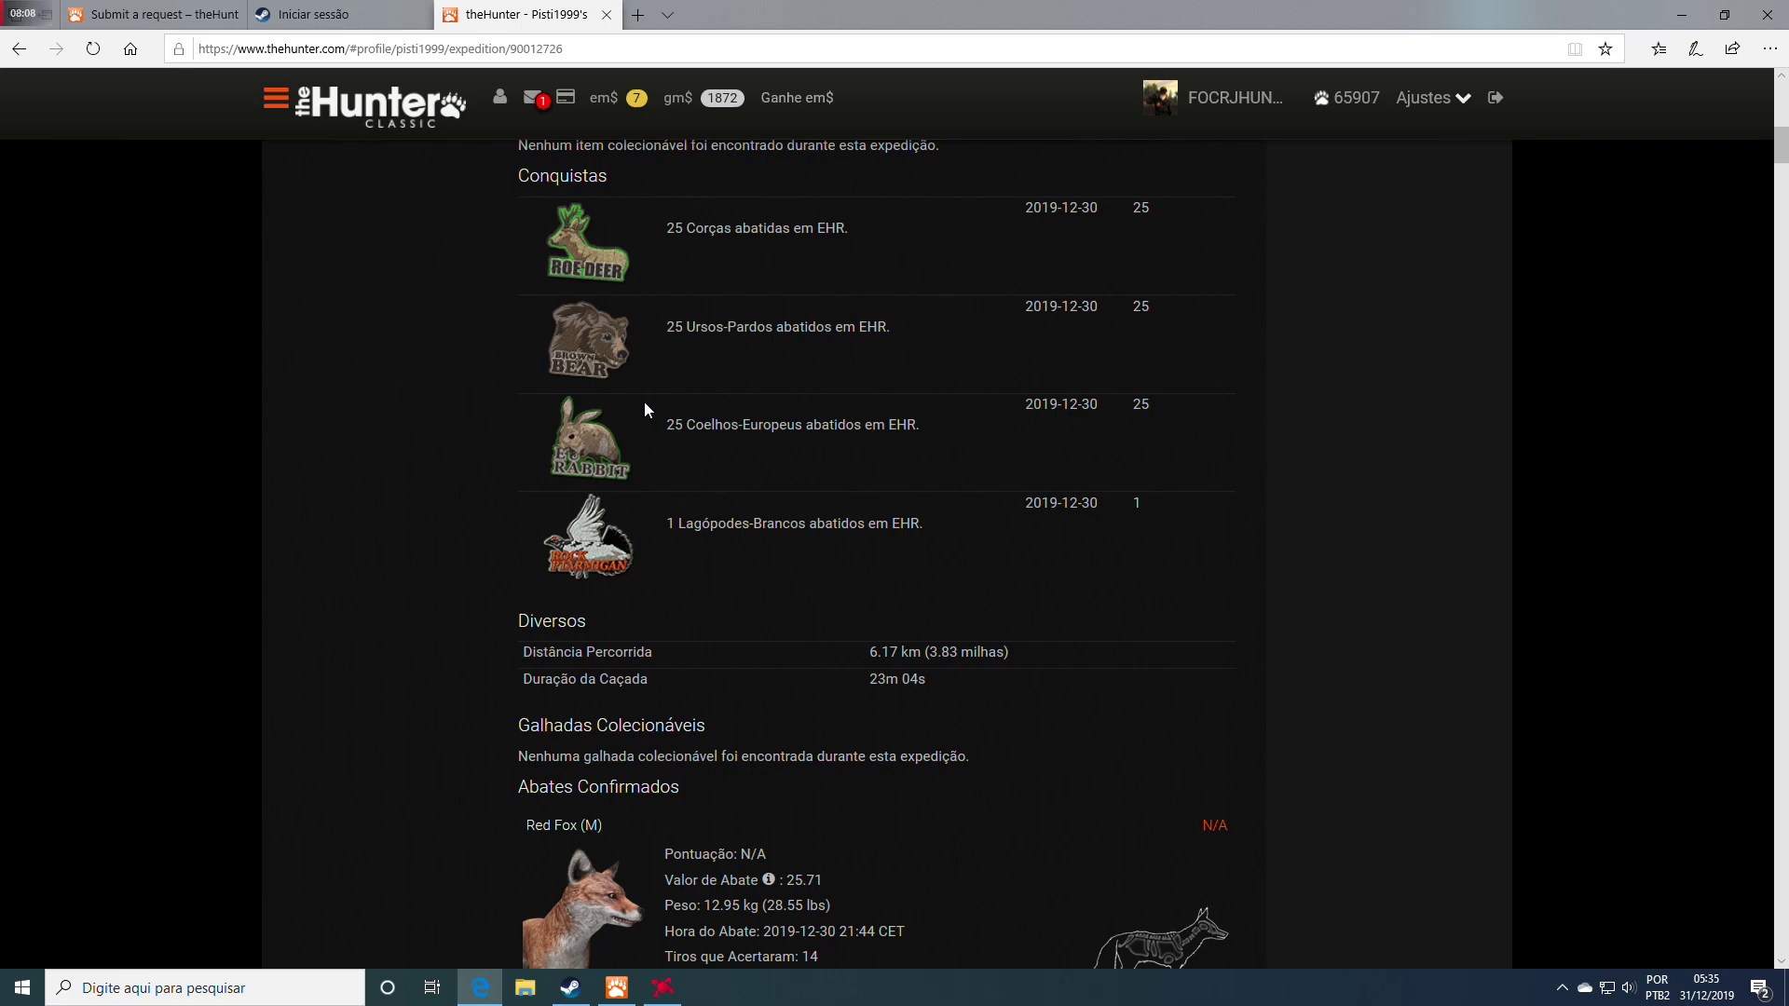
scroll(645, 408, "down", 14)
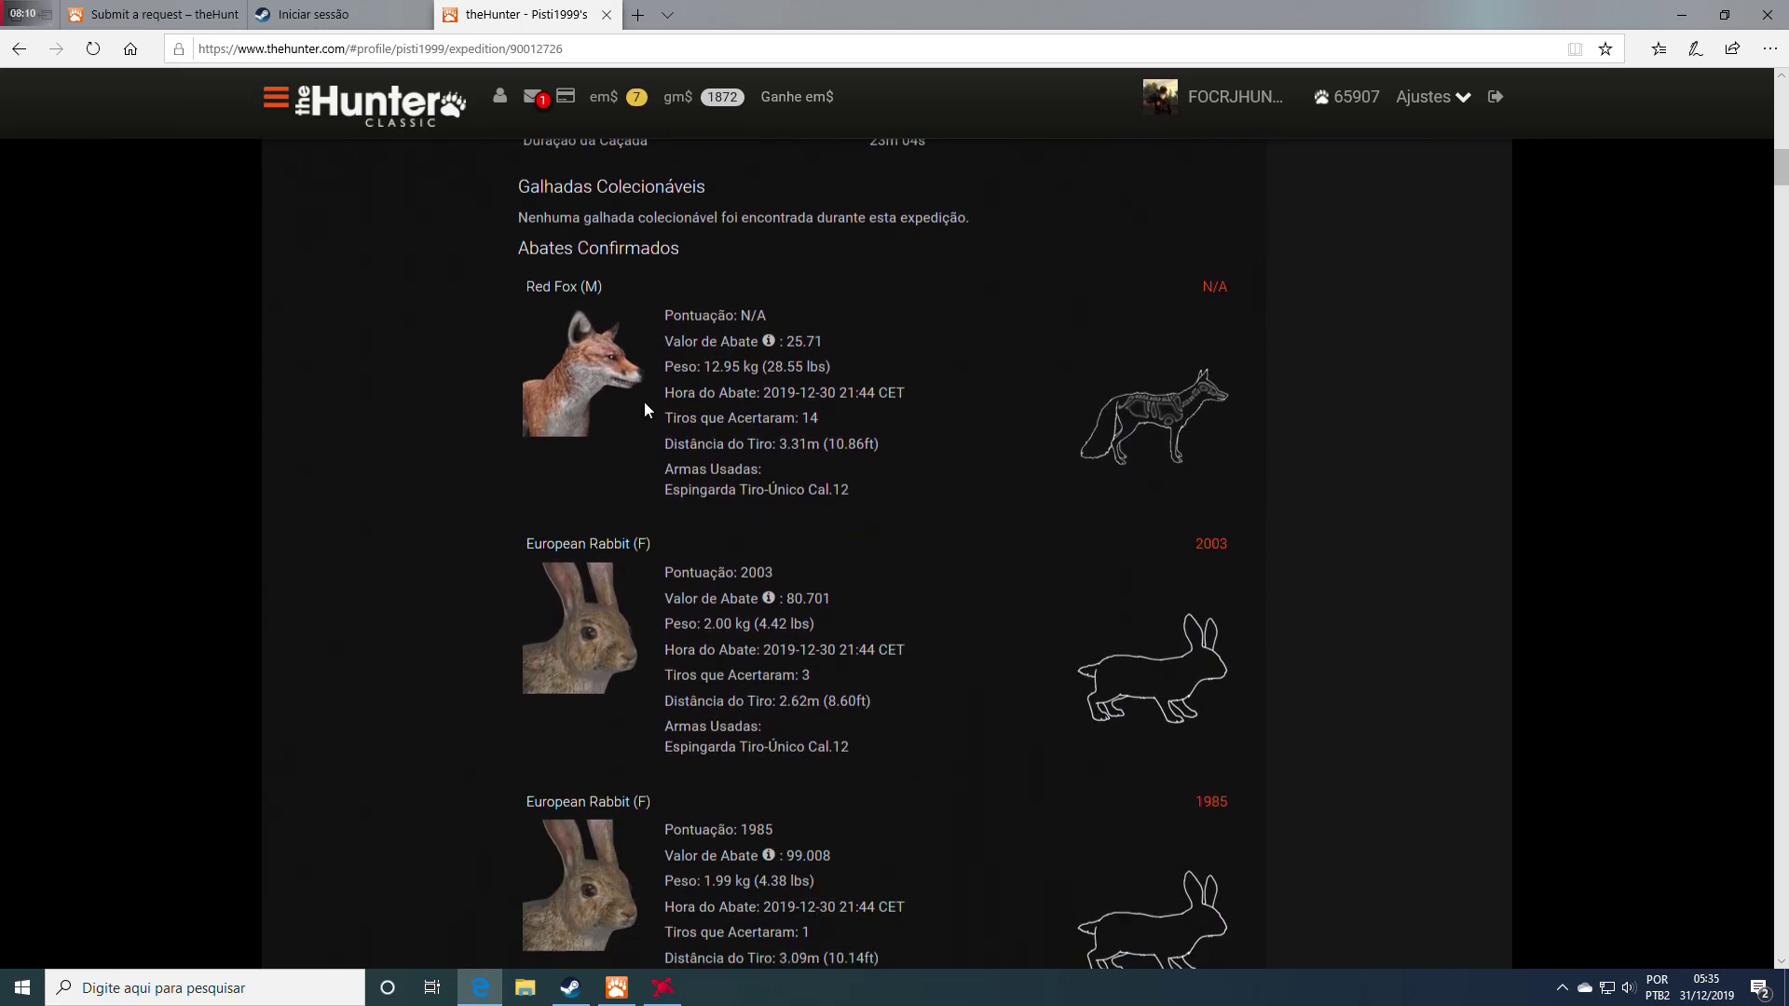
scroll(645, 408, "down", 20)
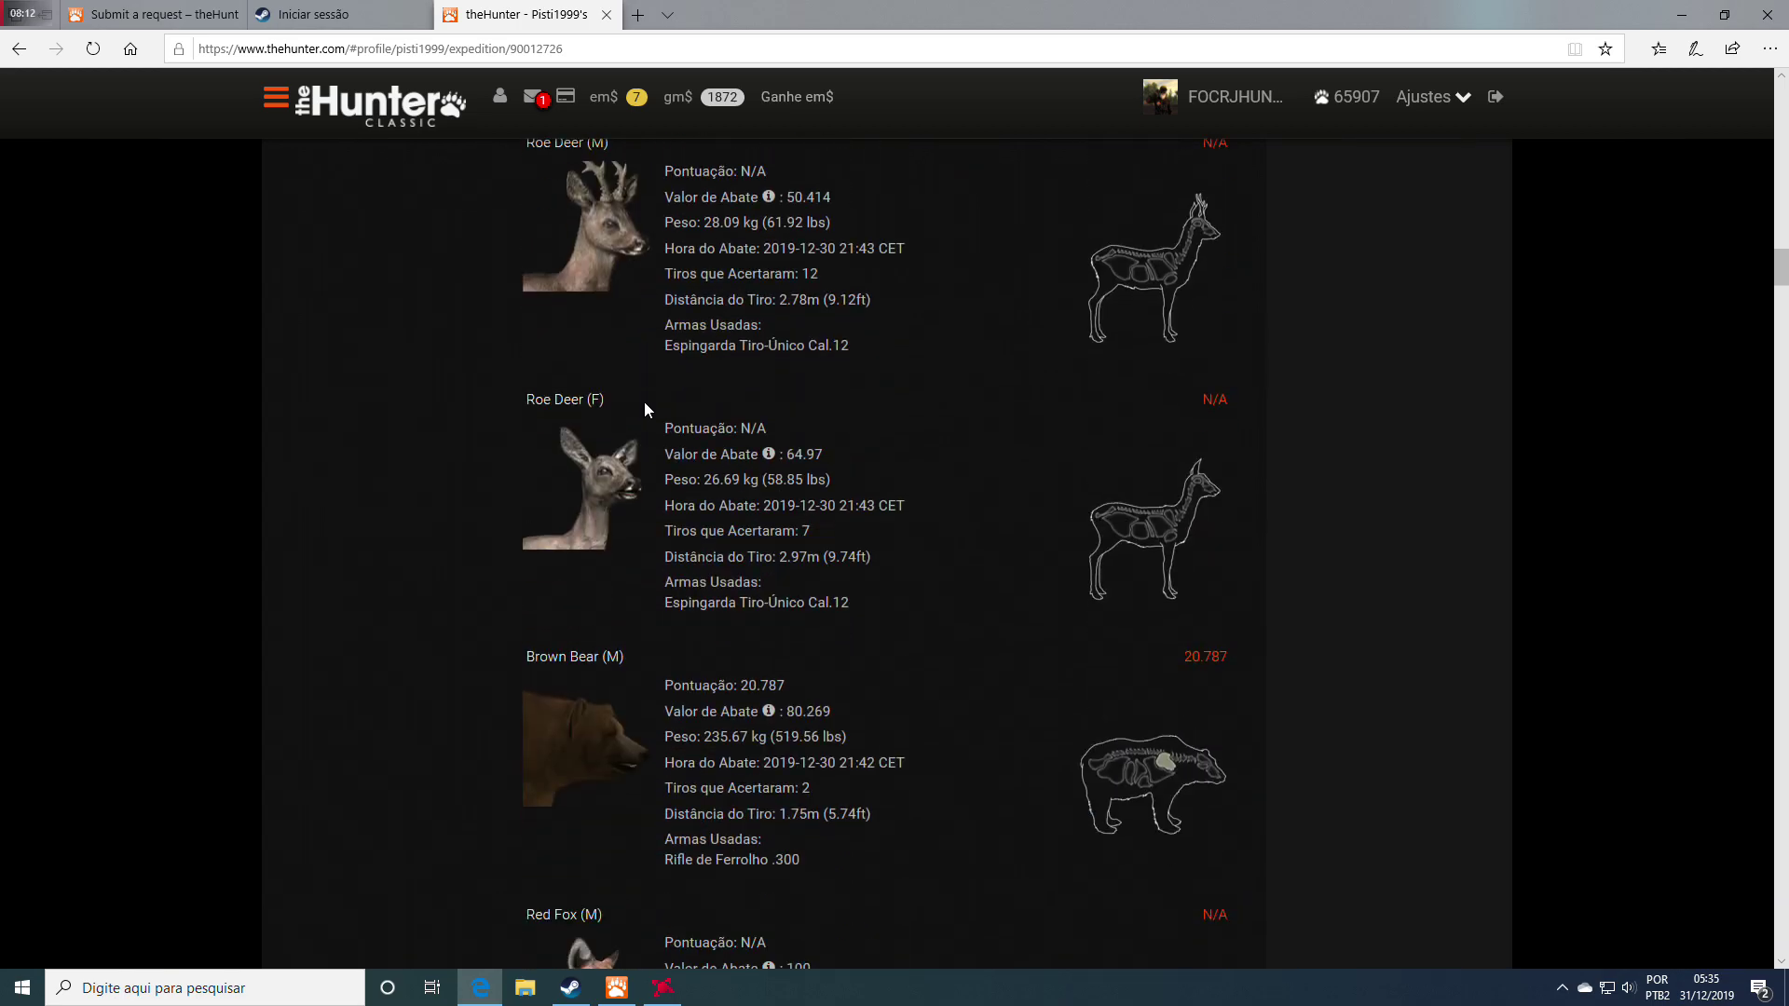
scroll(645, 408, "down", 20)
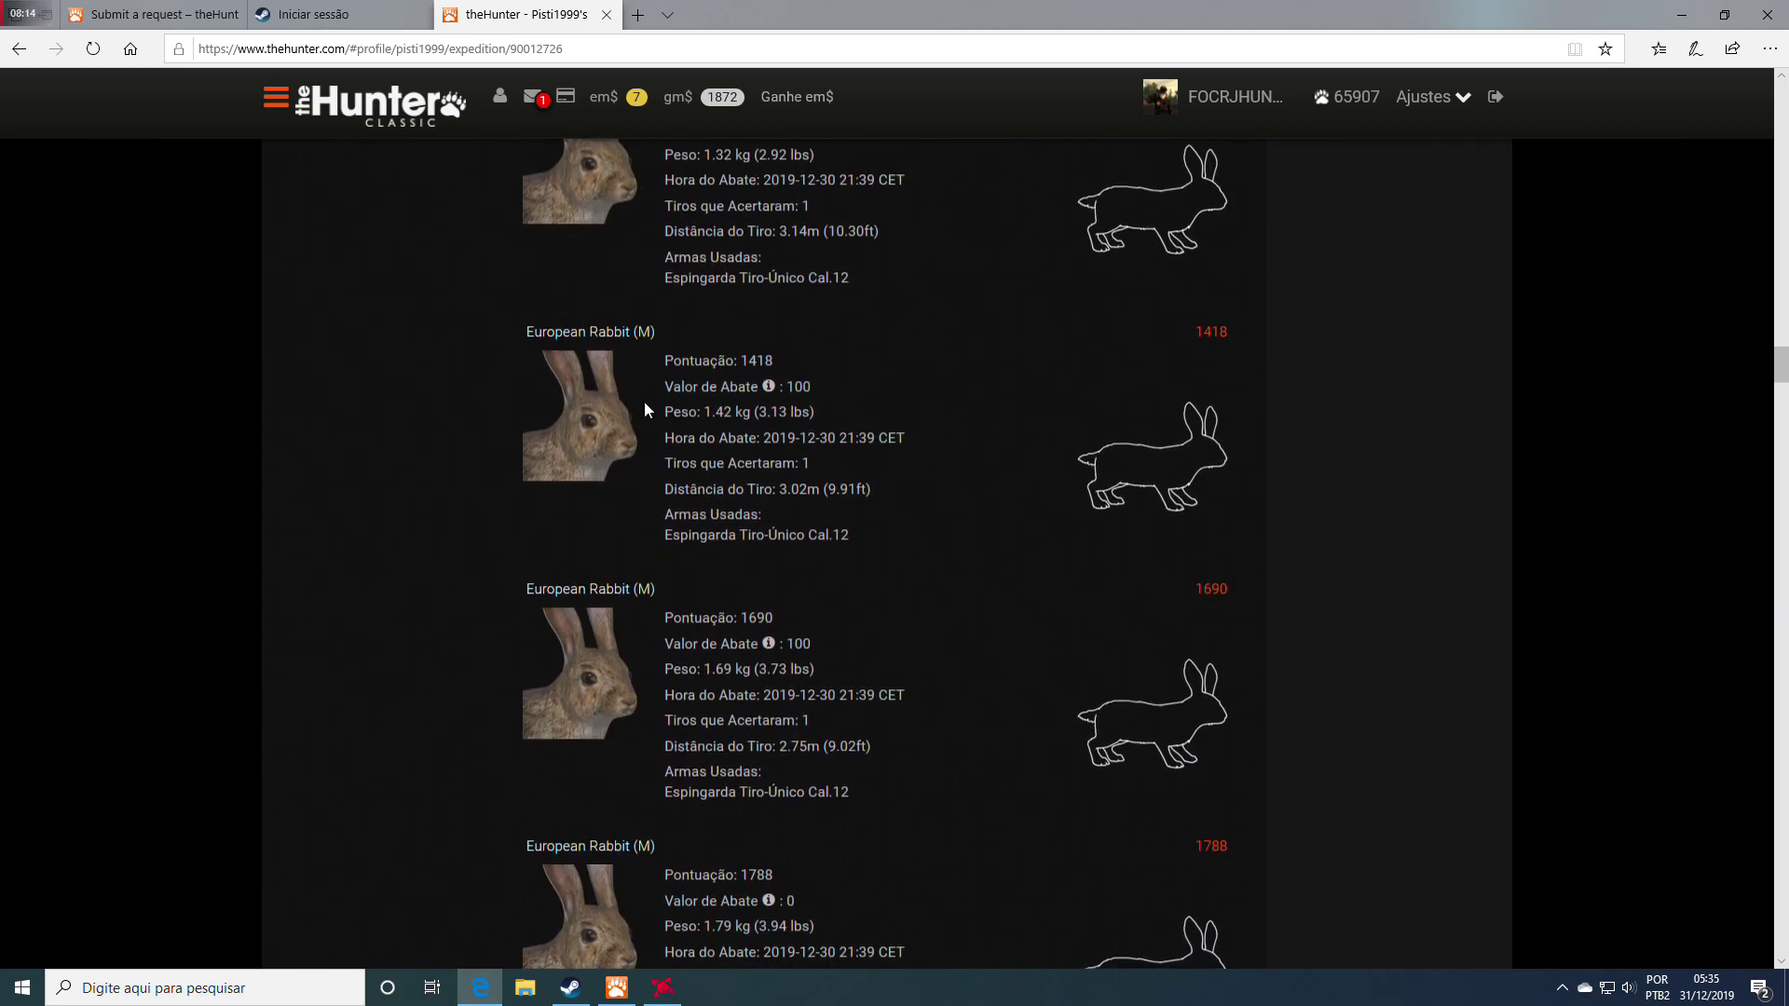
scroll(645, 408, "down", 20)
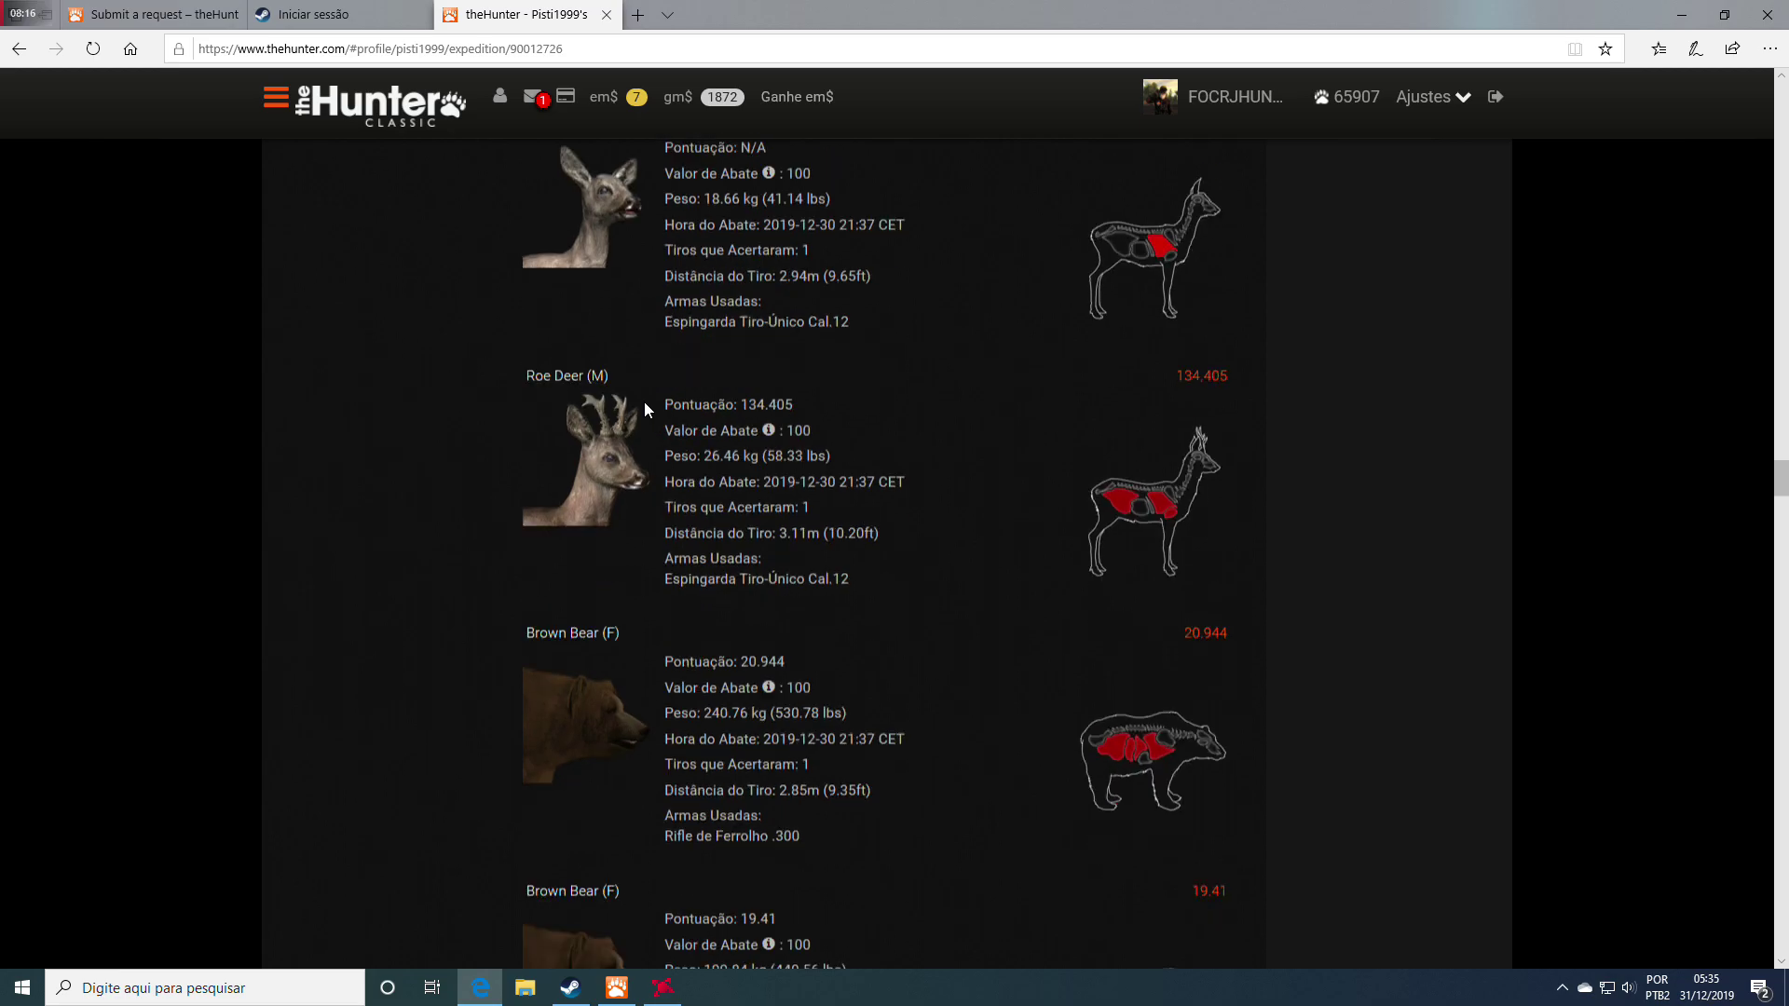
scroll(645, 409, "down", 20)
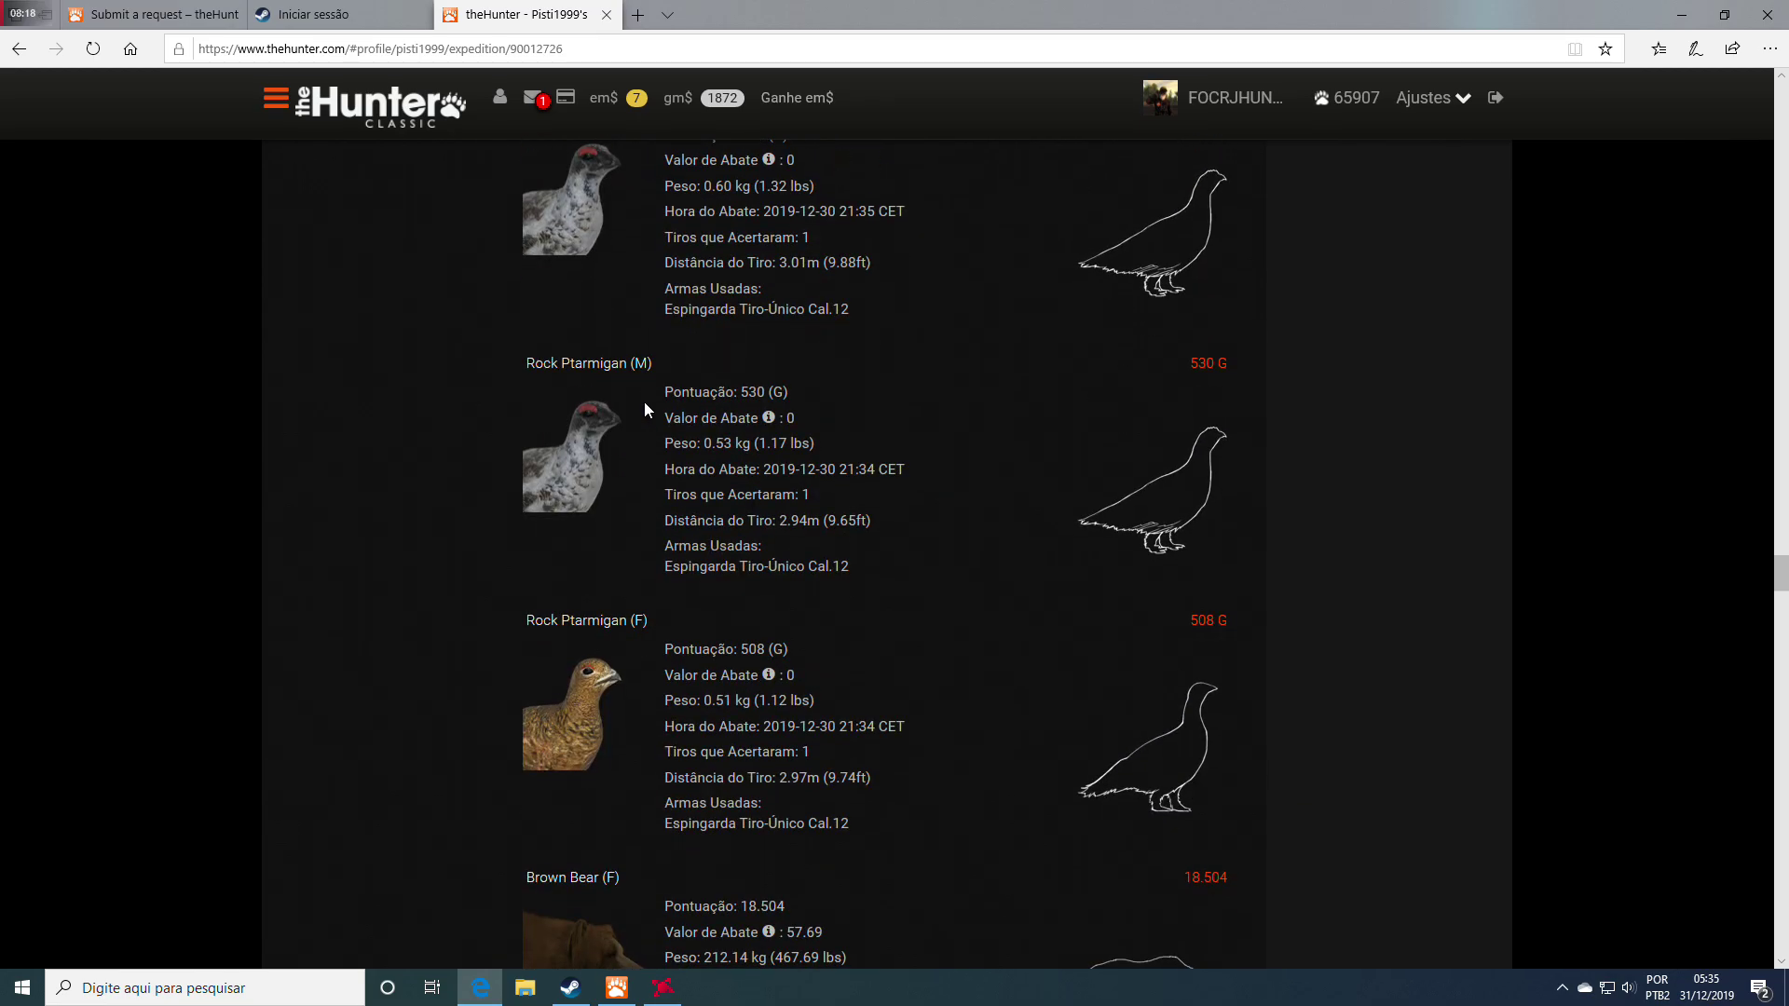
scroll(645, 408, "down", 20)
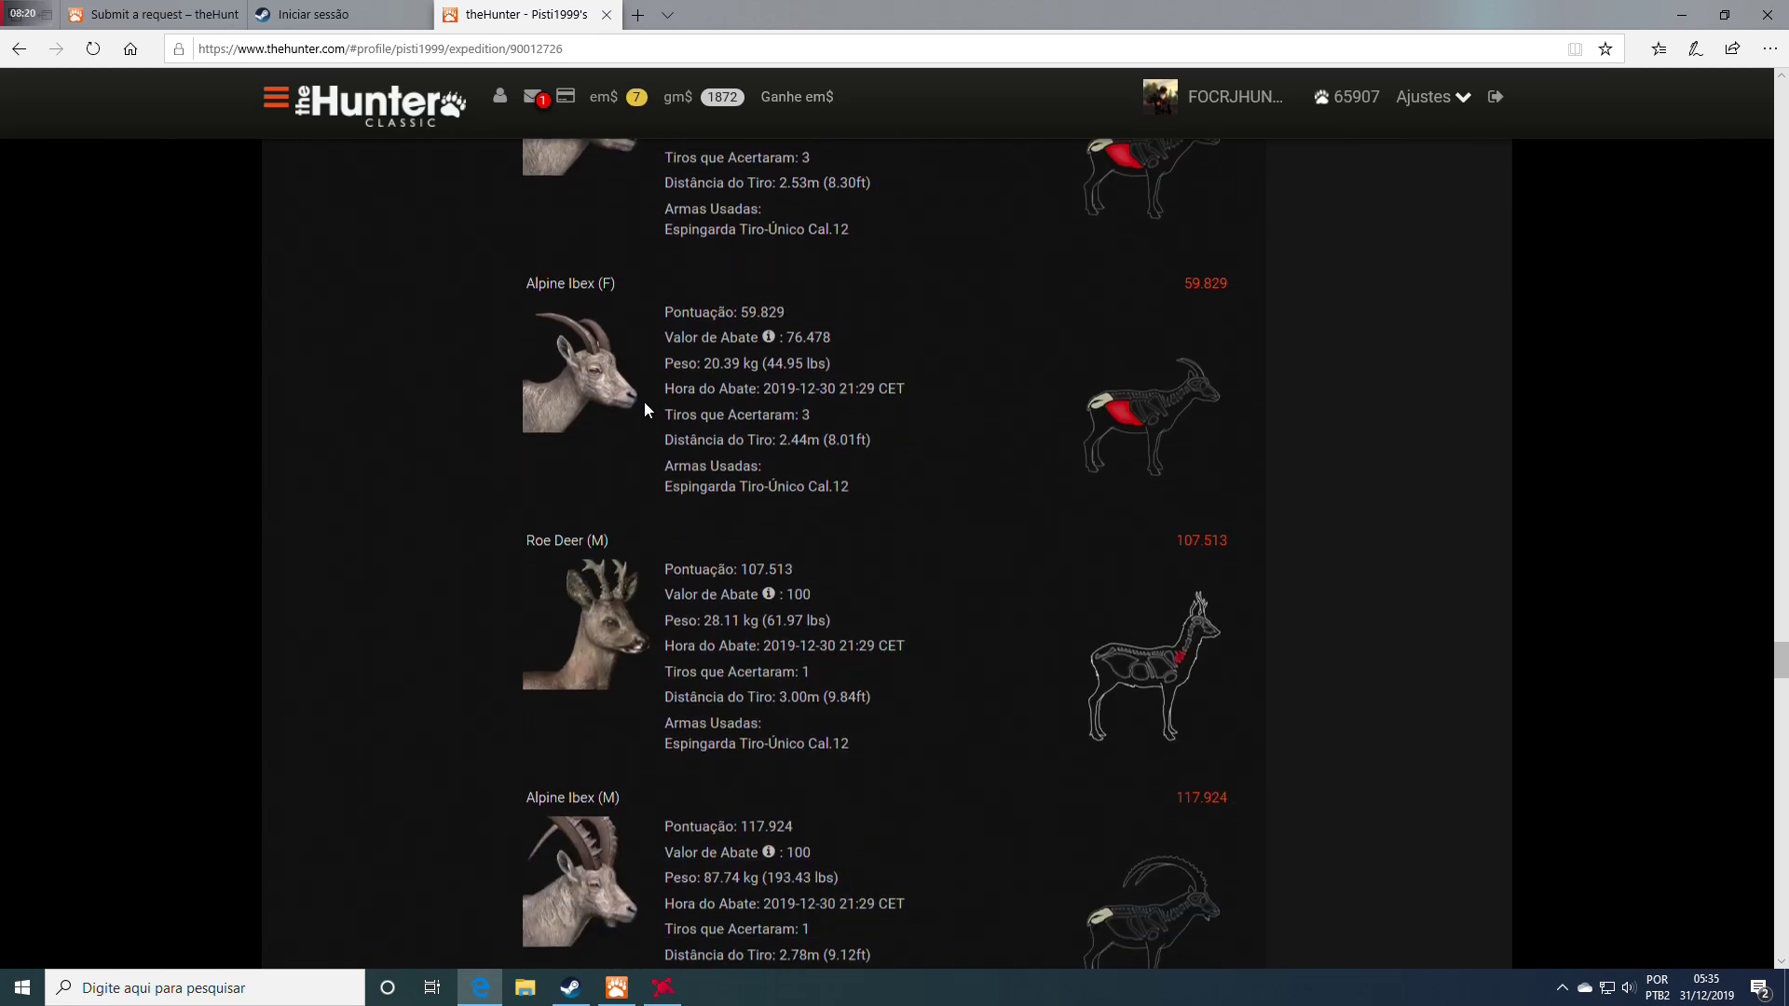
scroll(645, 408, "down", 20)
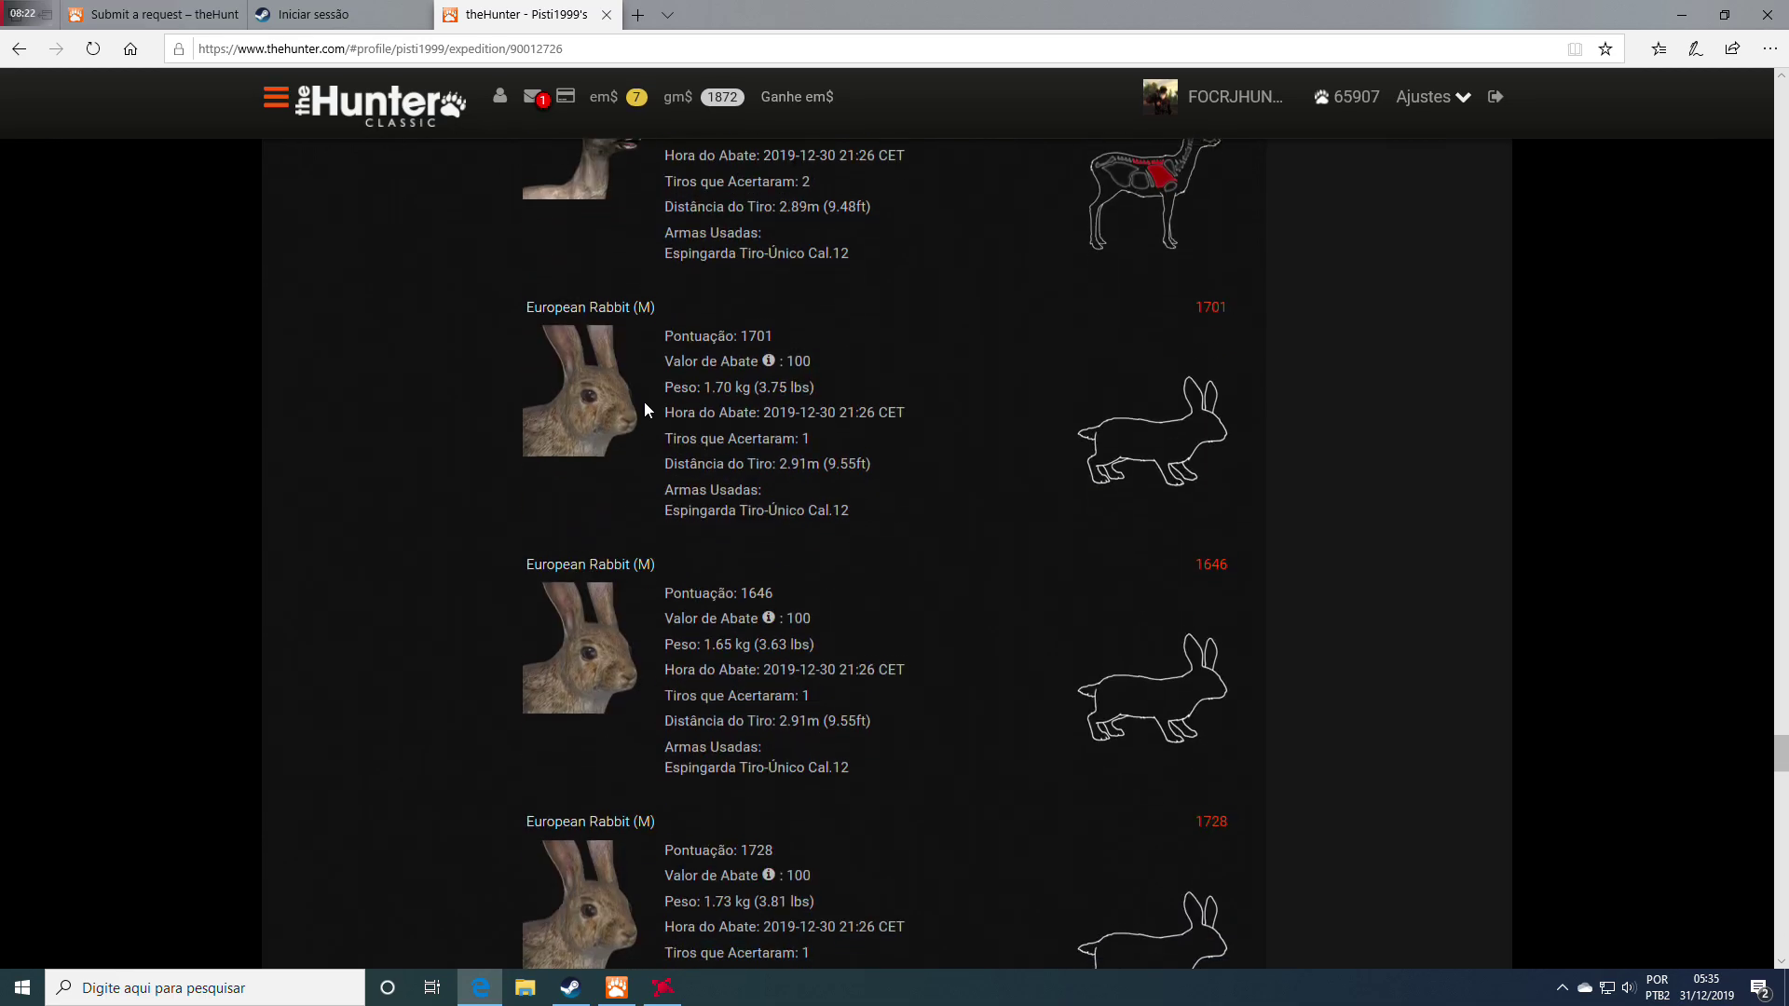
scroll(645, 404, "down", 9)
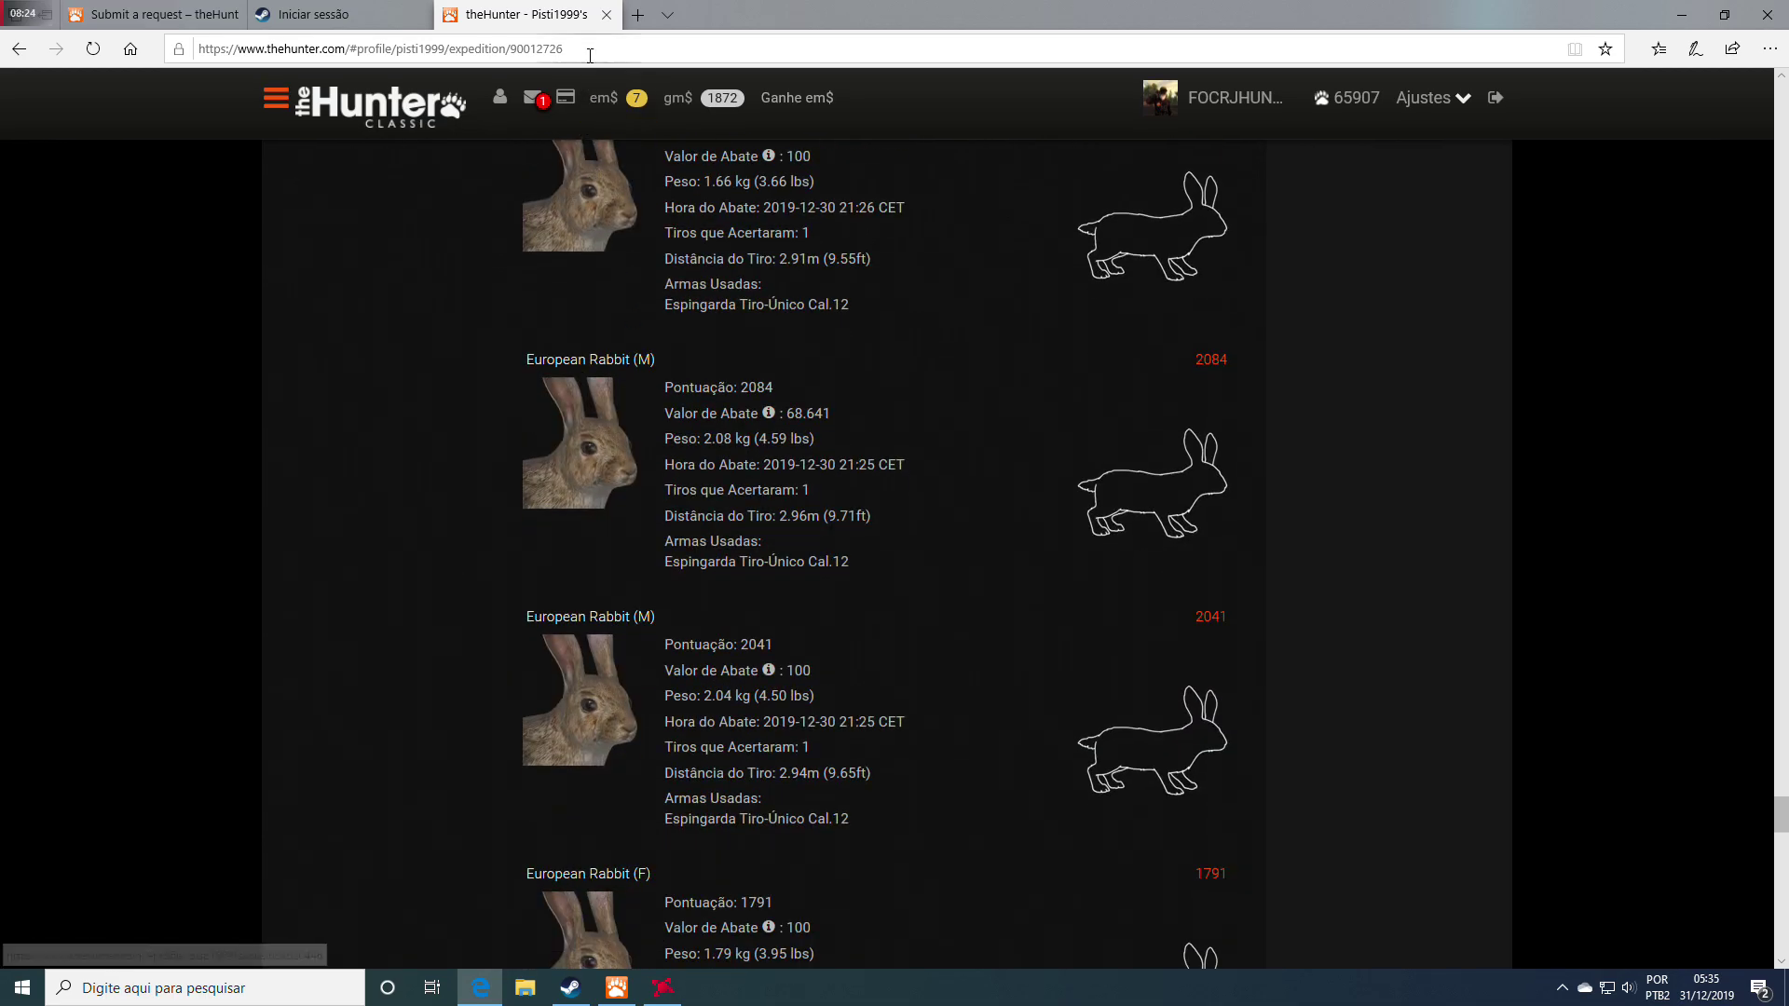
scroll(618, 326, "down", 20)
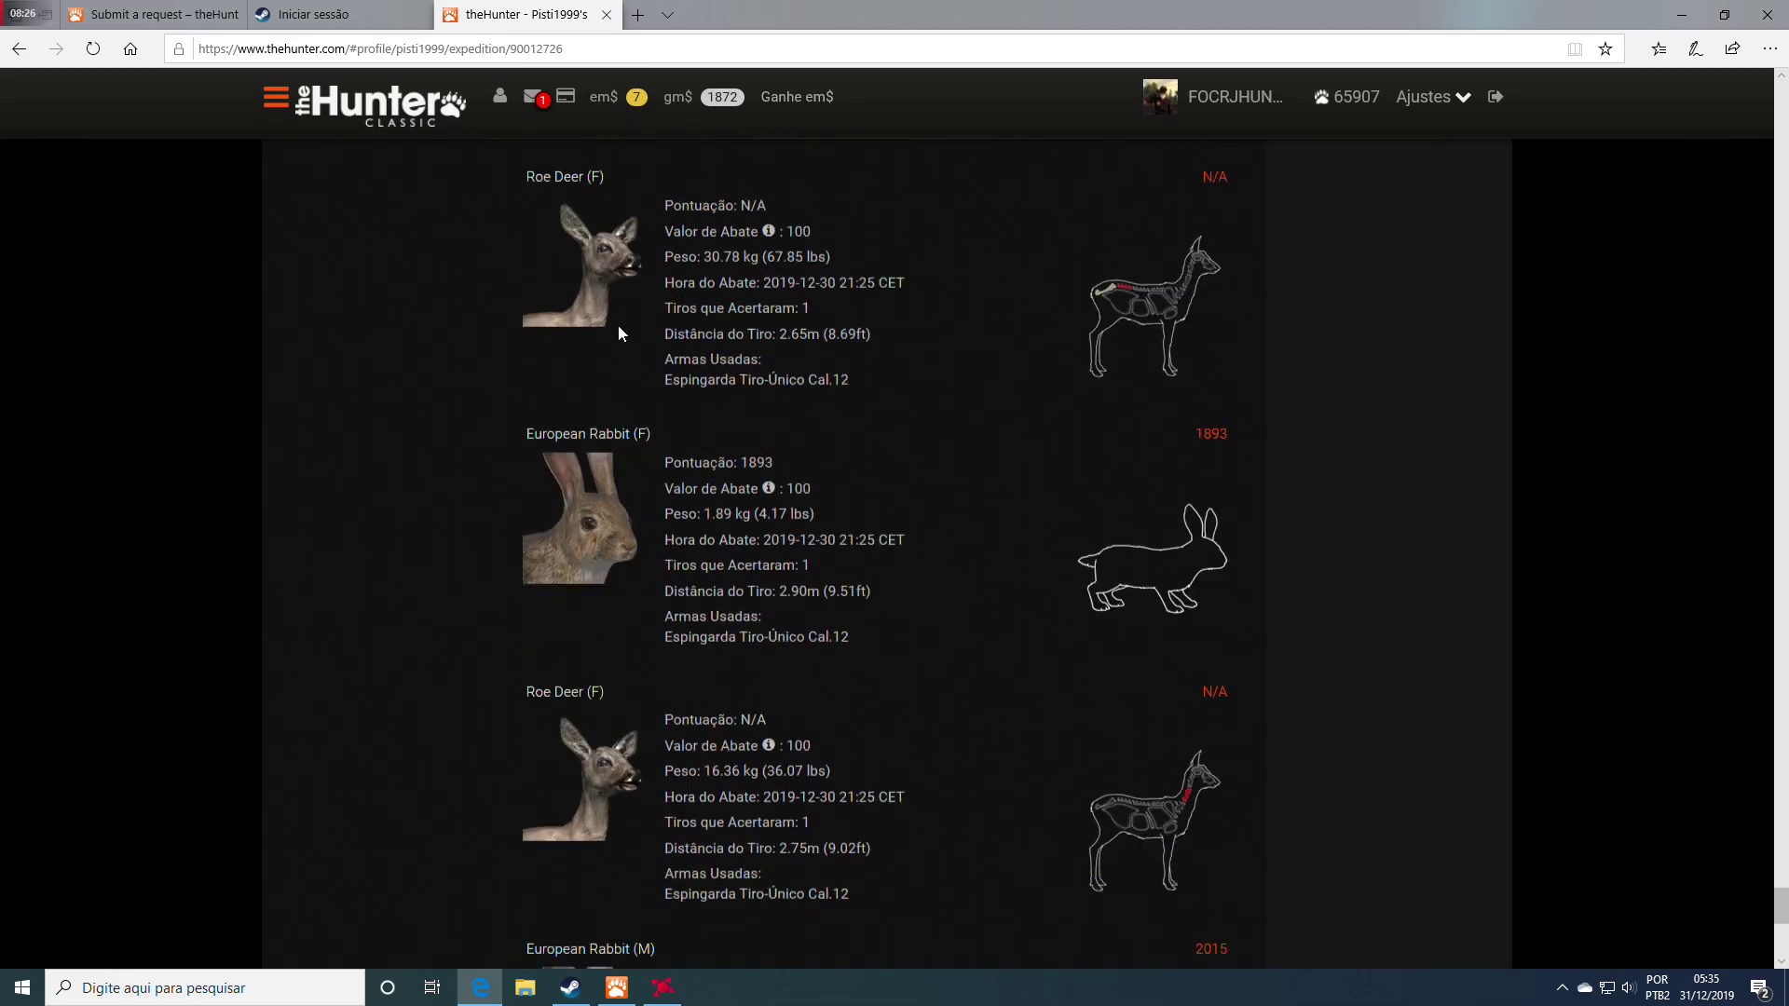
Copy the expedition page's web address from the address bar
left_click(573, 49)
key("ctrl+c")
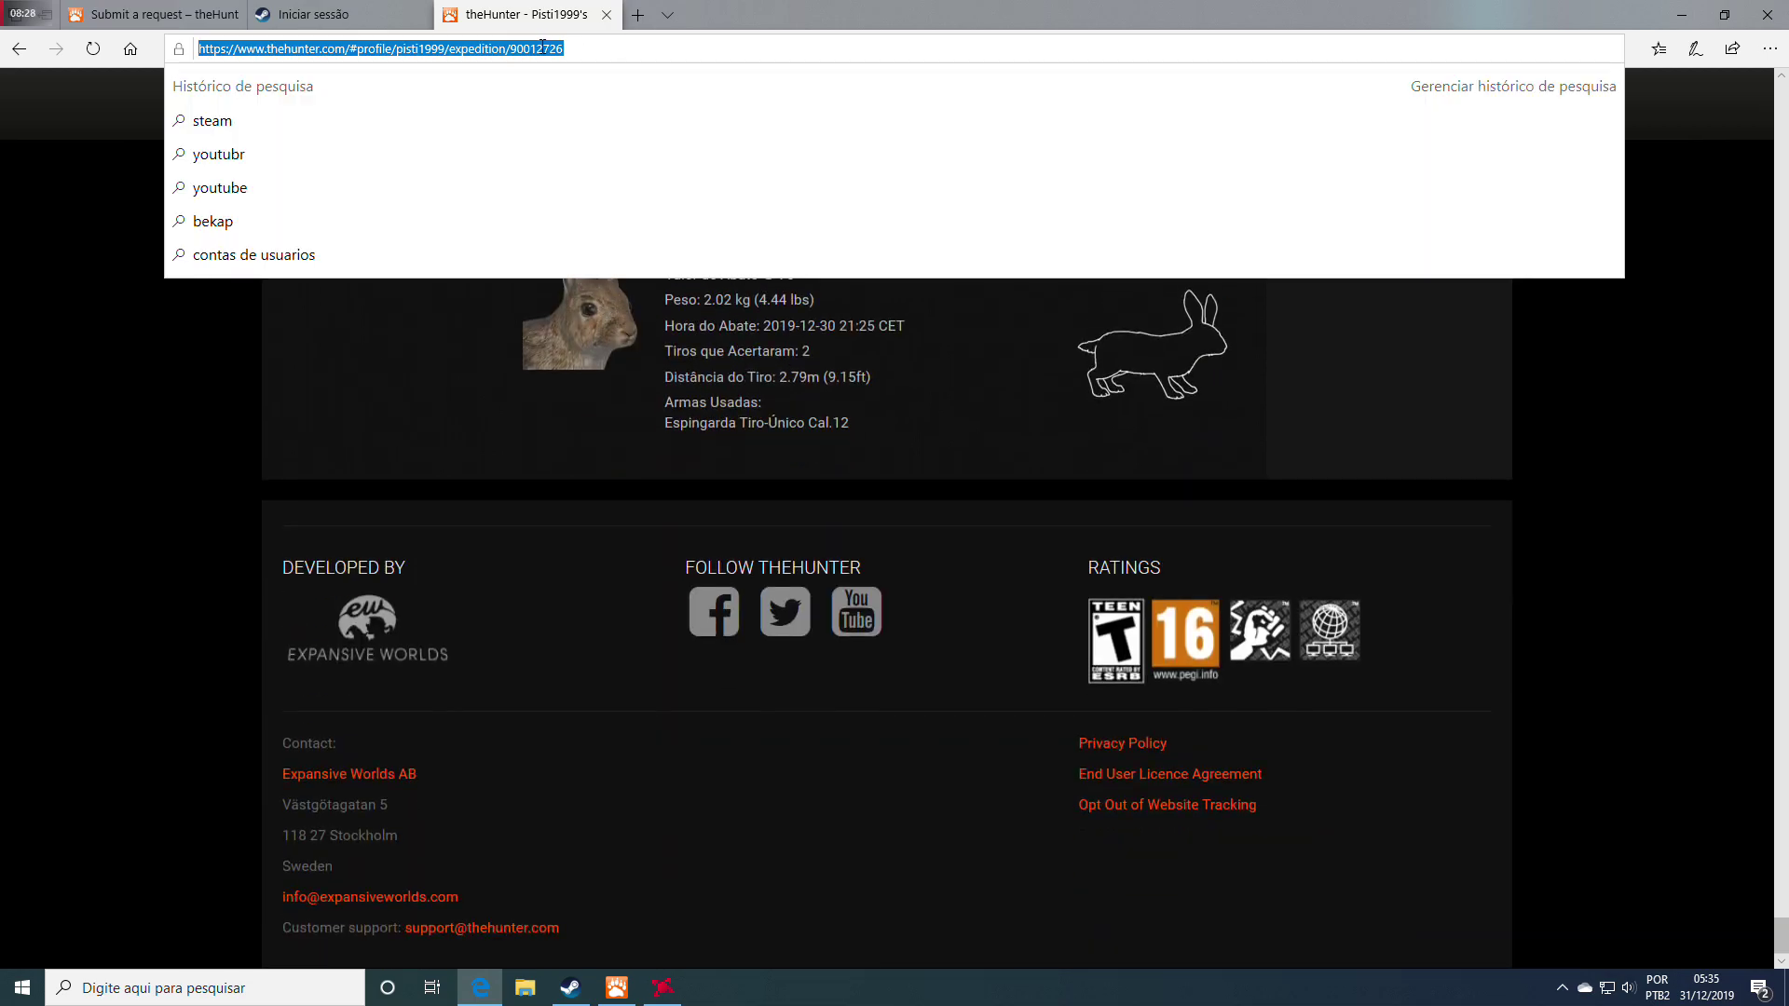
right_click(527, 54)
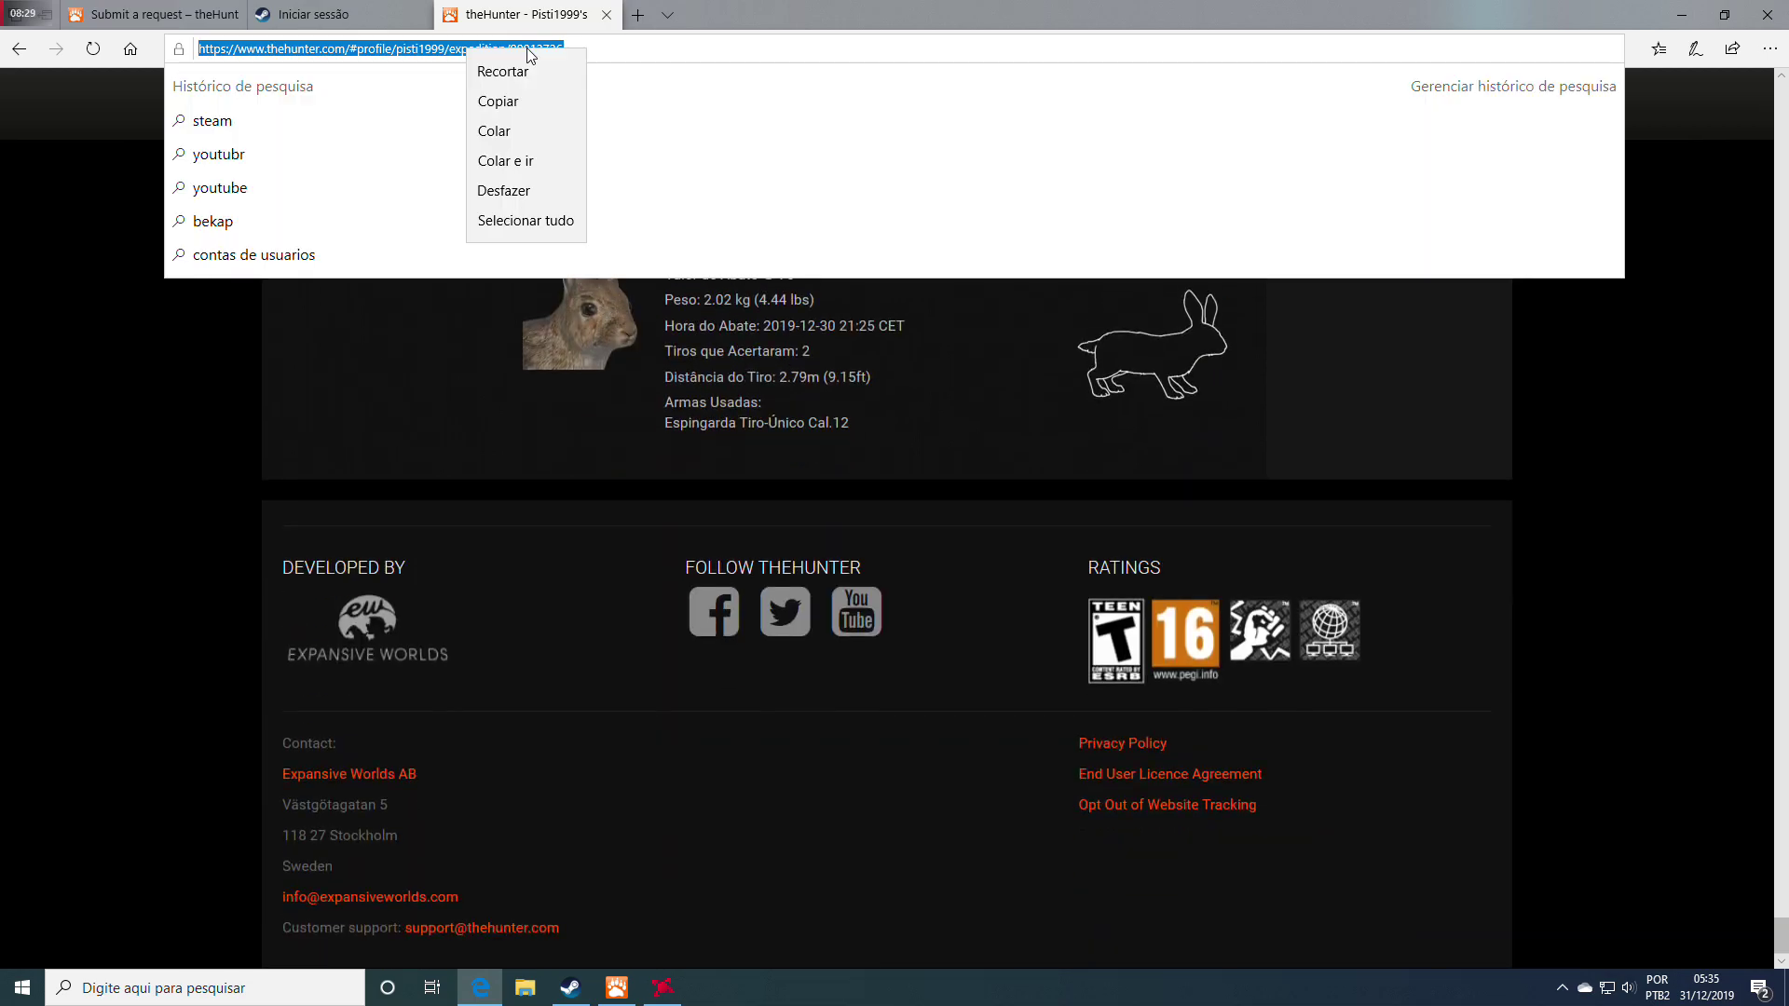
left_click(496, 100)
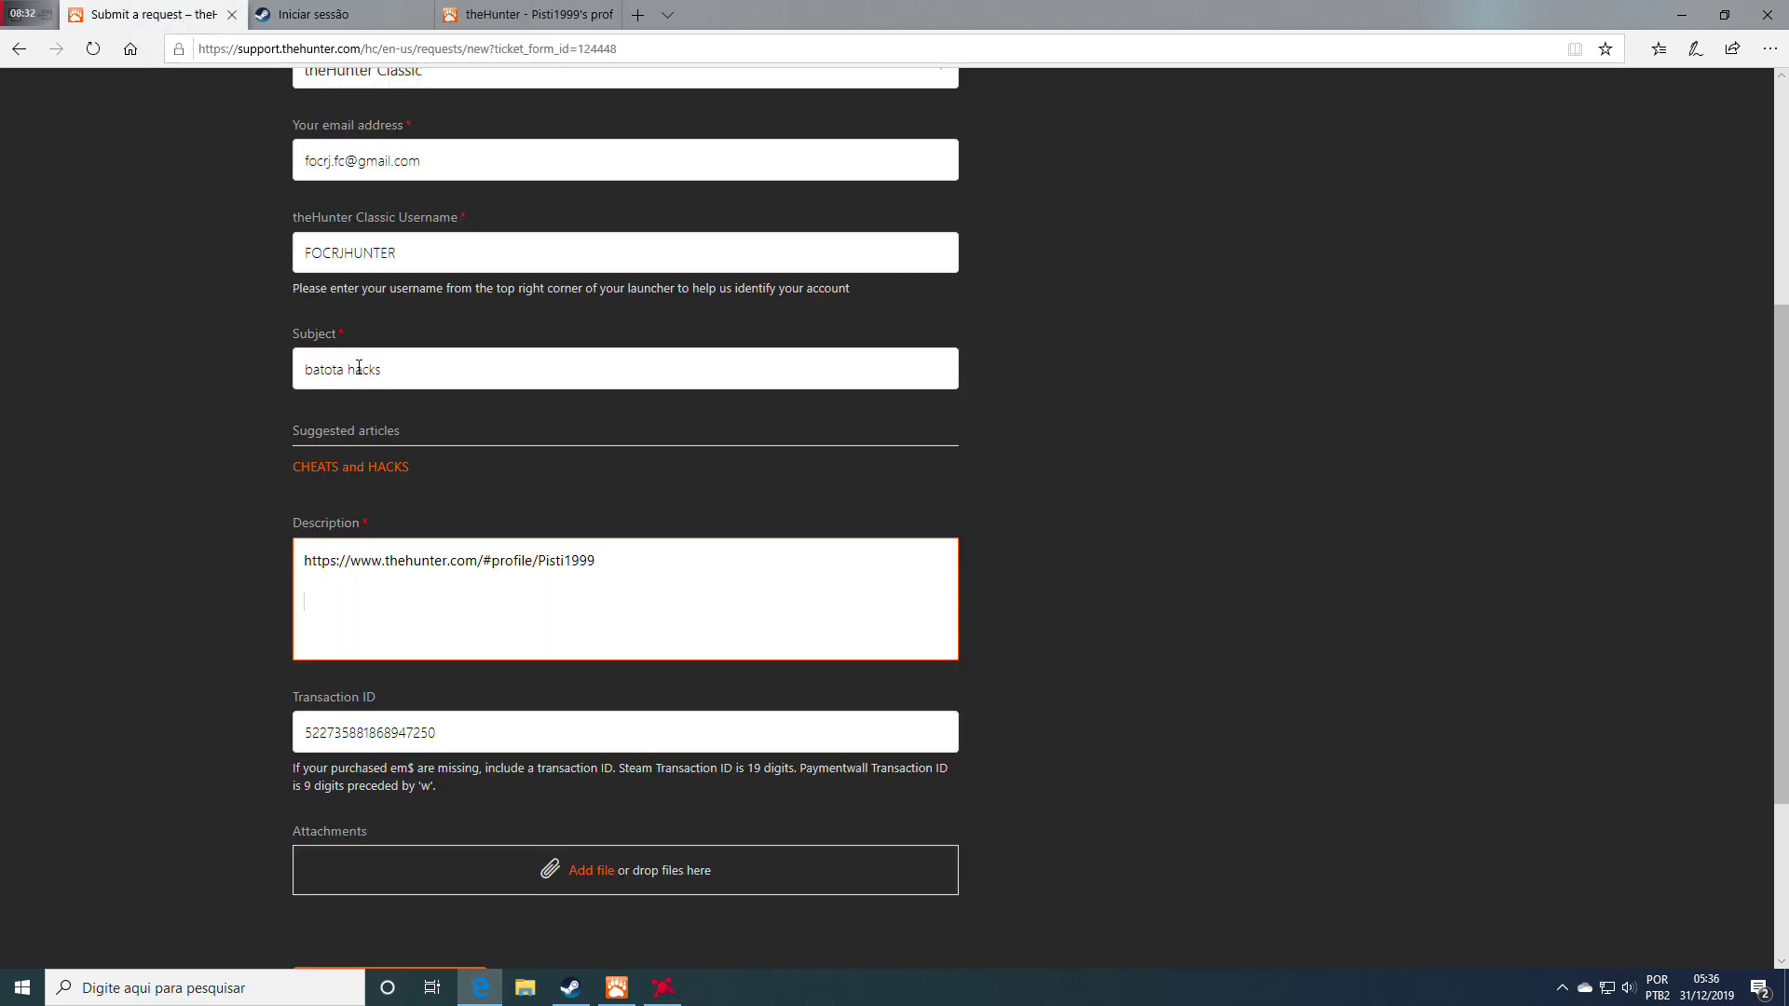
Paste the copied expedition URL onto the Description's second line, beneath the profile link
right_click(341, 618)
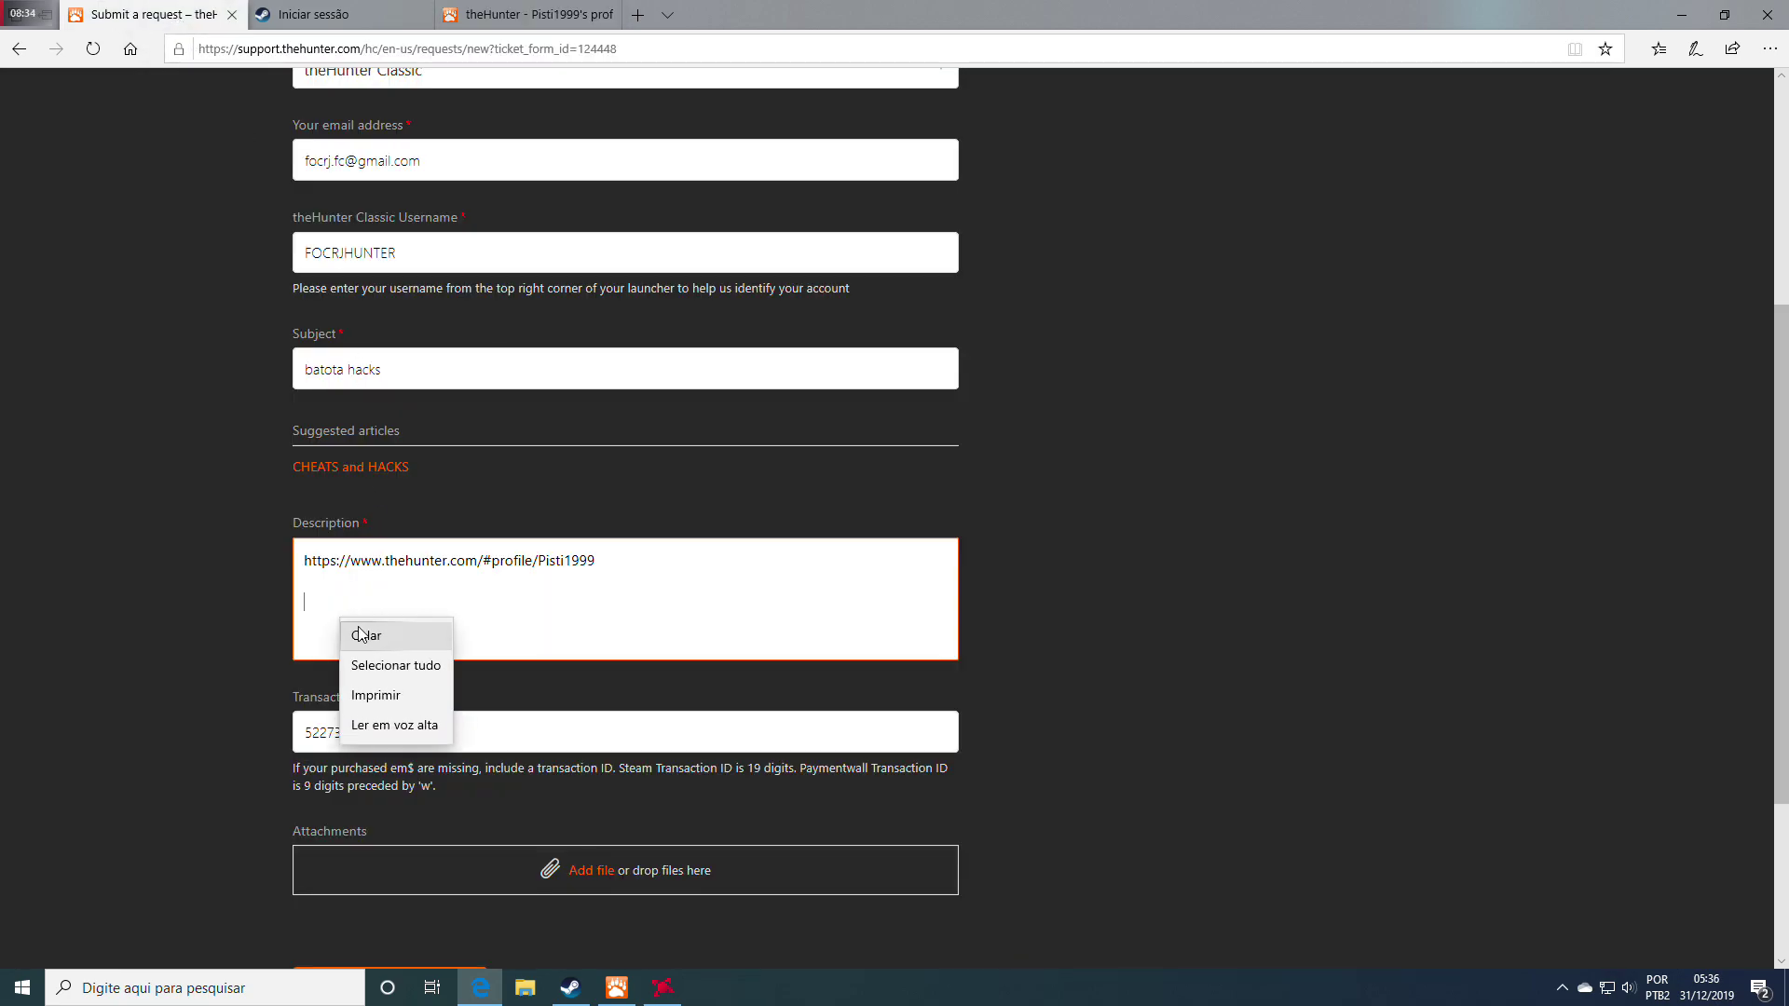
left_click(362, 629)
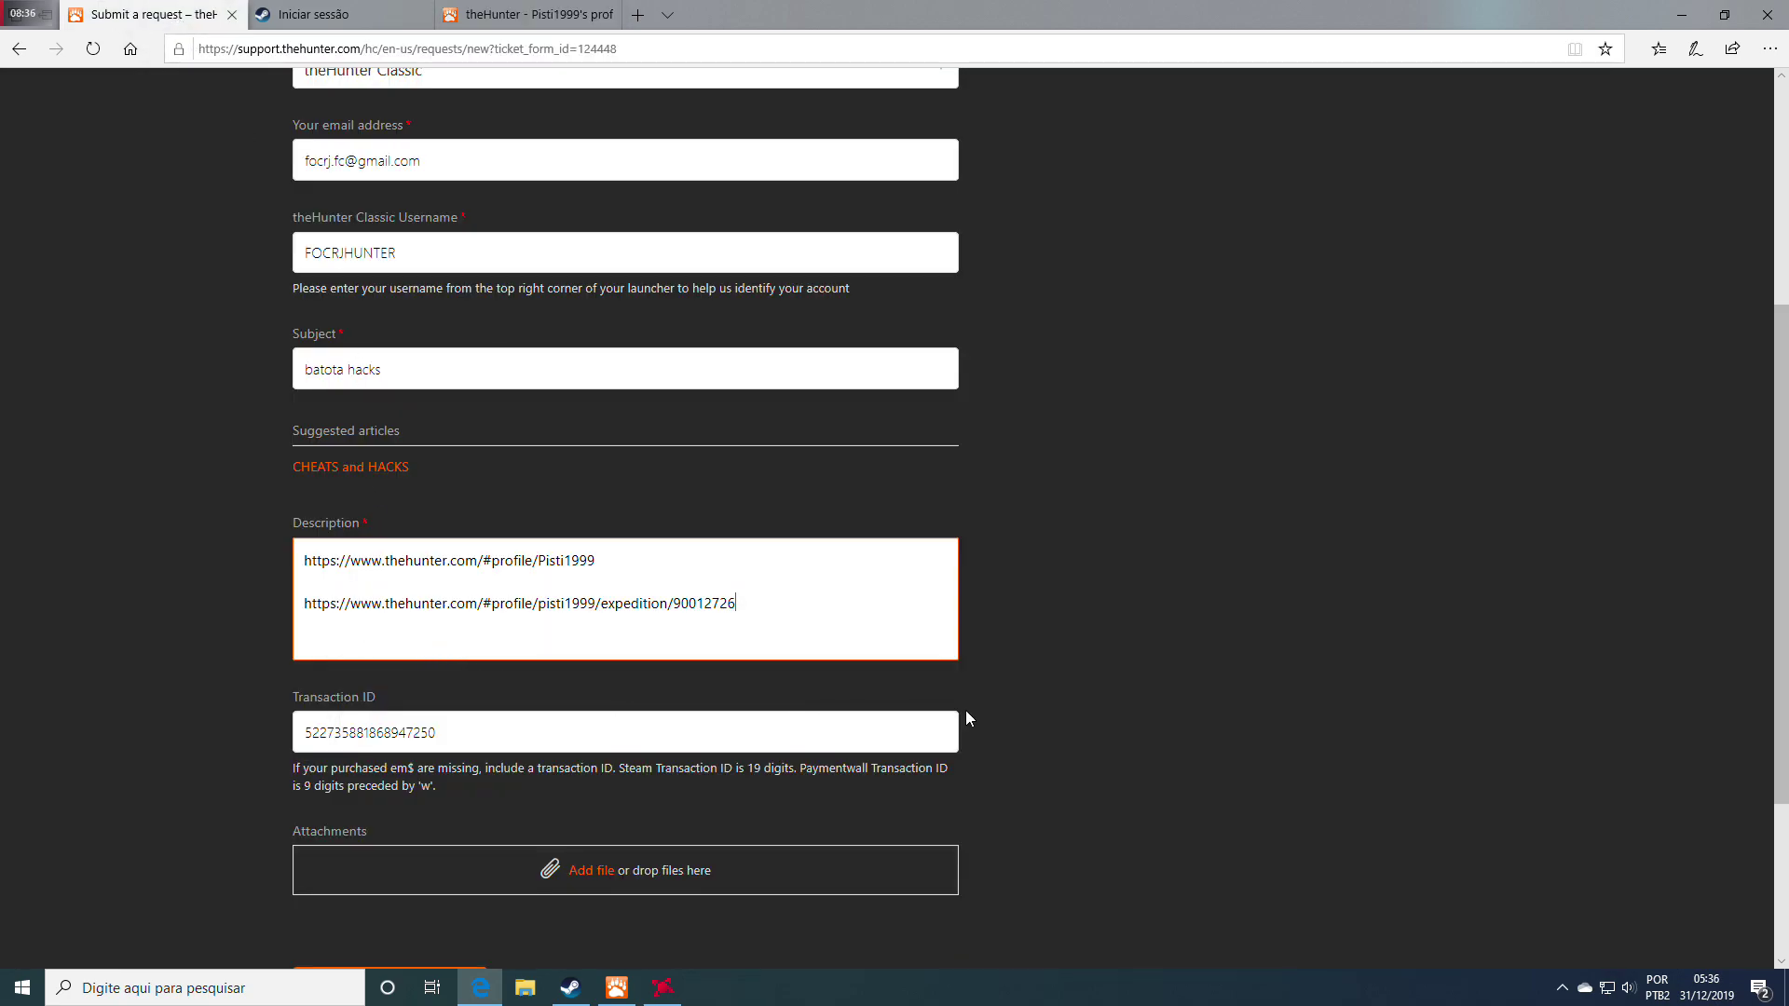
scroll(1081, 647, "up", 4)
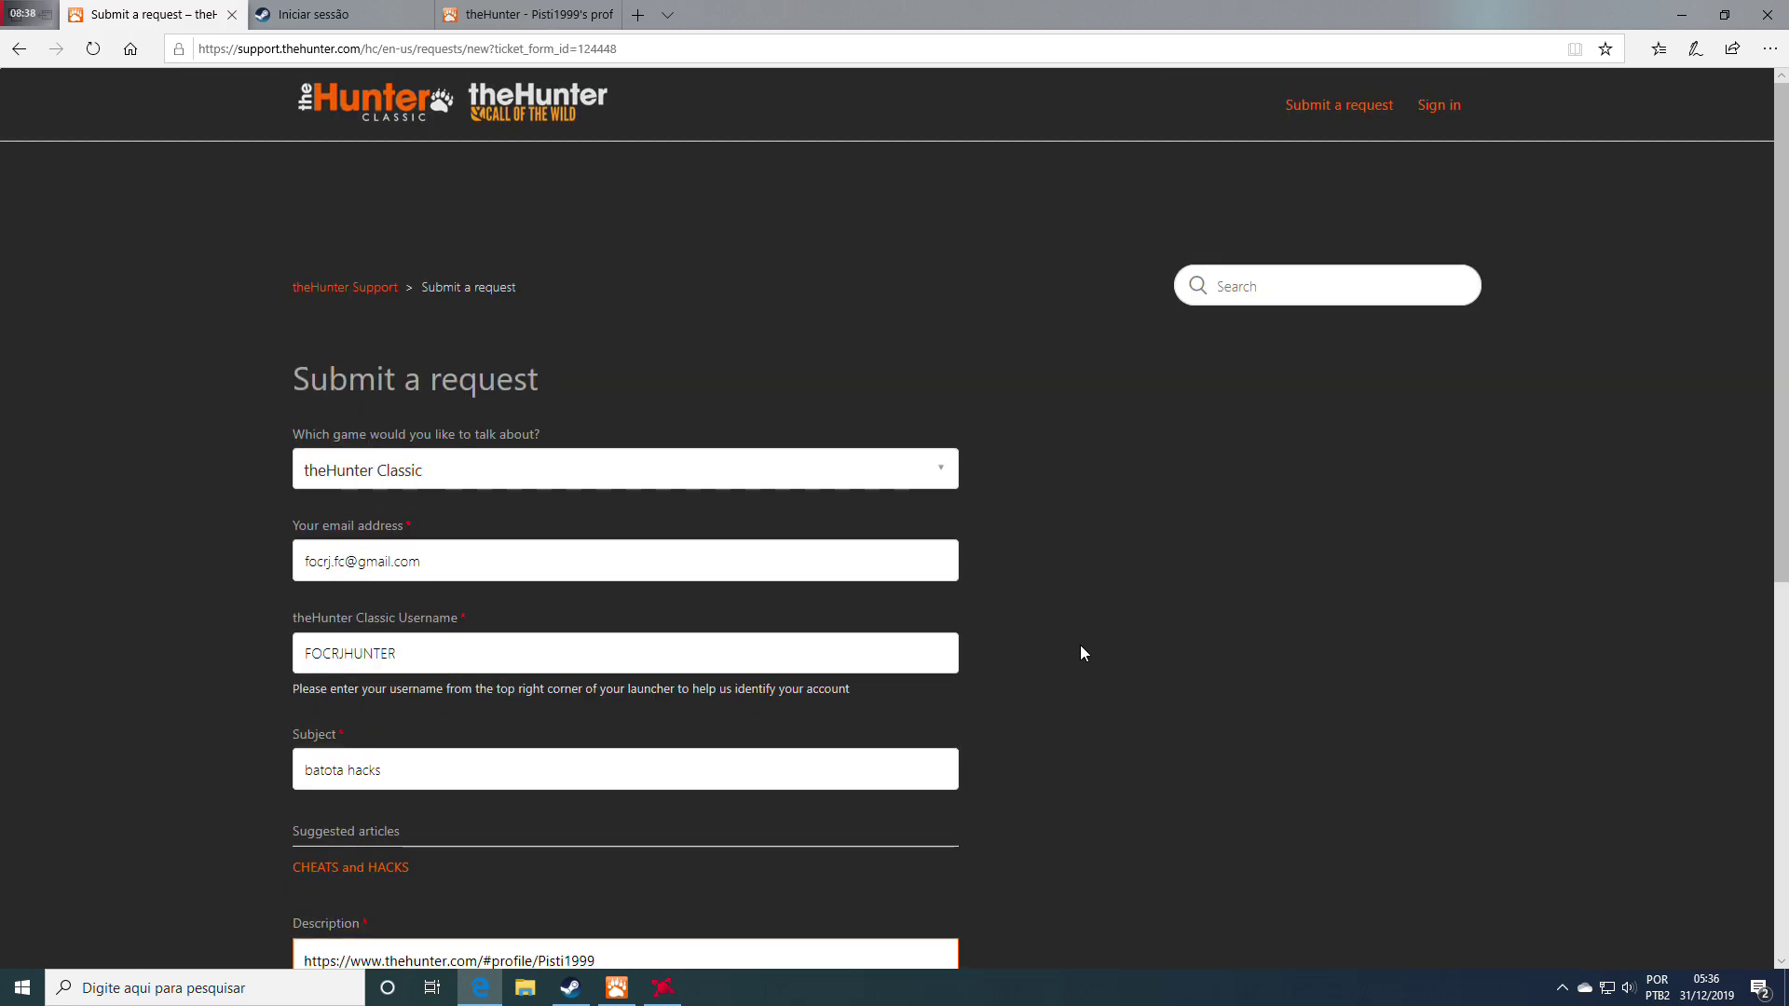
scroll(1081, 647, "down", 6)
scroll(1081, 646, "down", 1)
scroll(1081, 646, "up", 4)
scroll(1081, 646, "up", 2)
scroll(1081, 646, "down", 6)
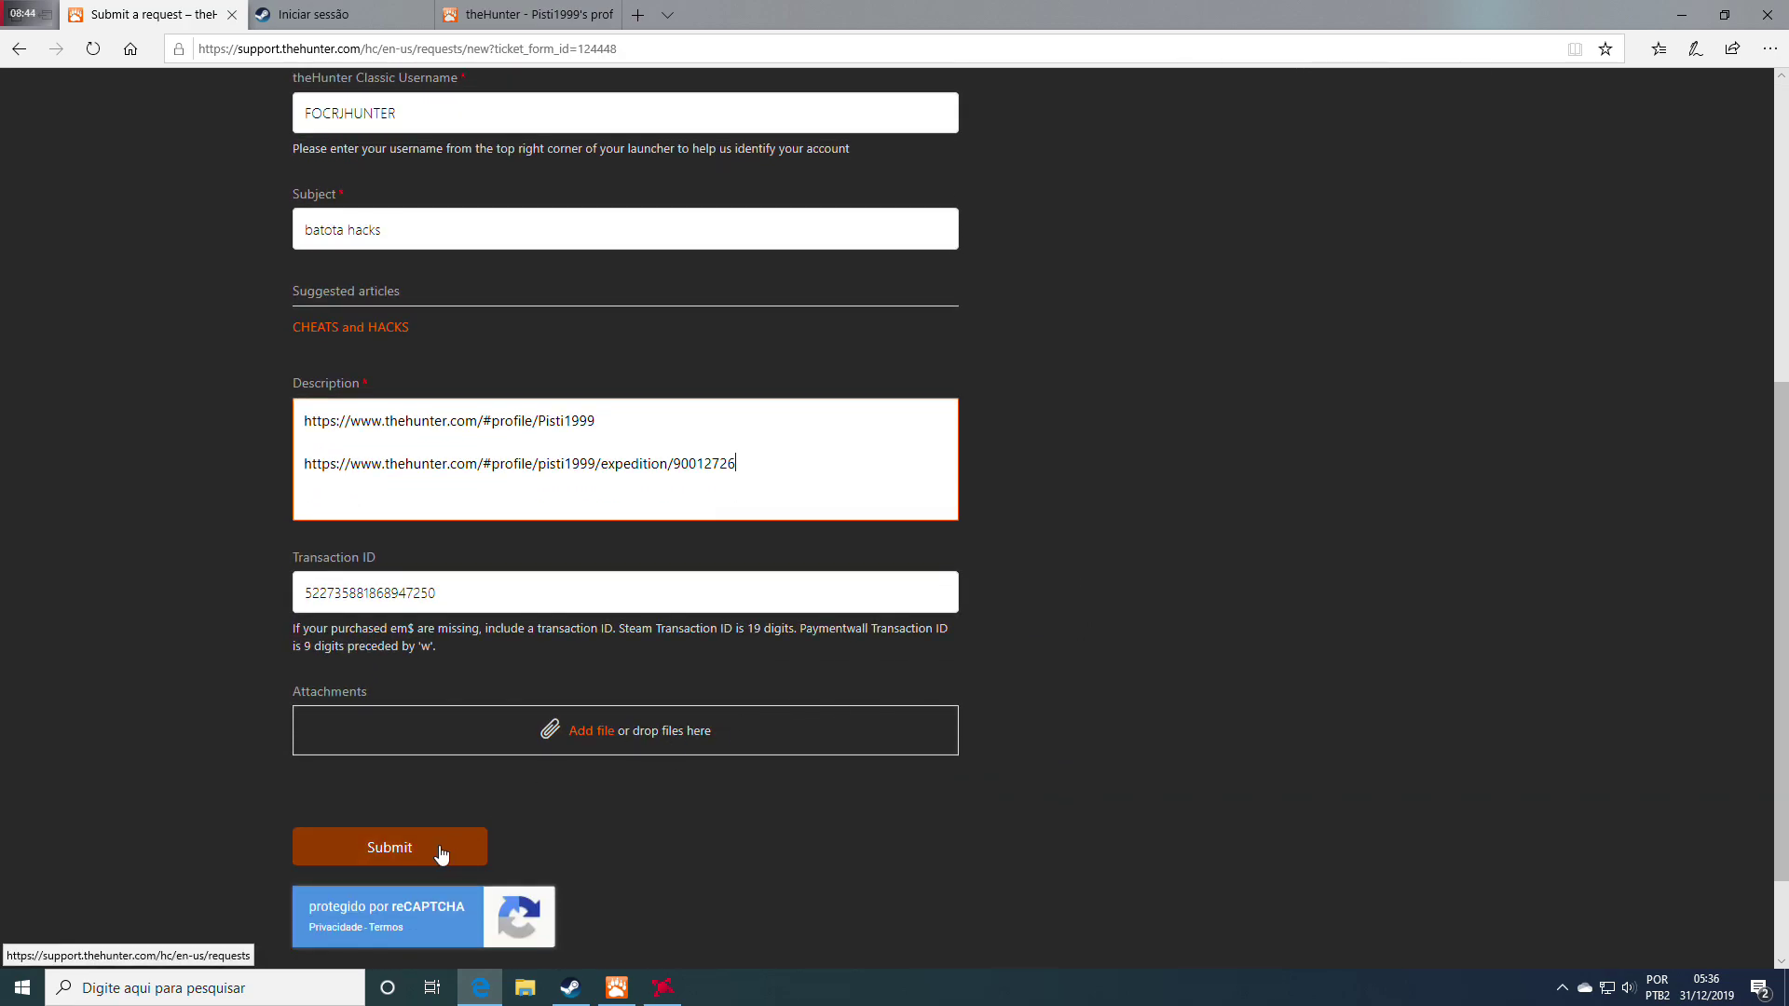
scroll(442, 855, "down", 2)
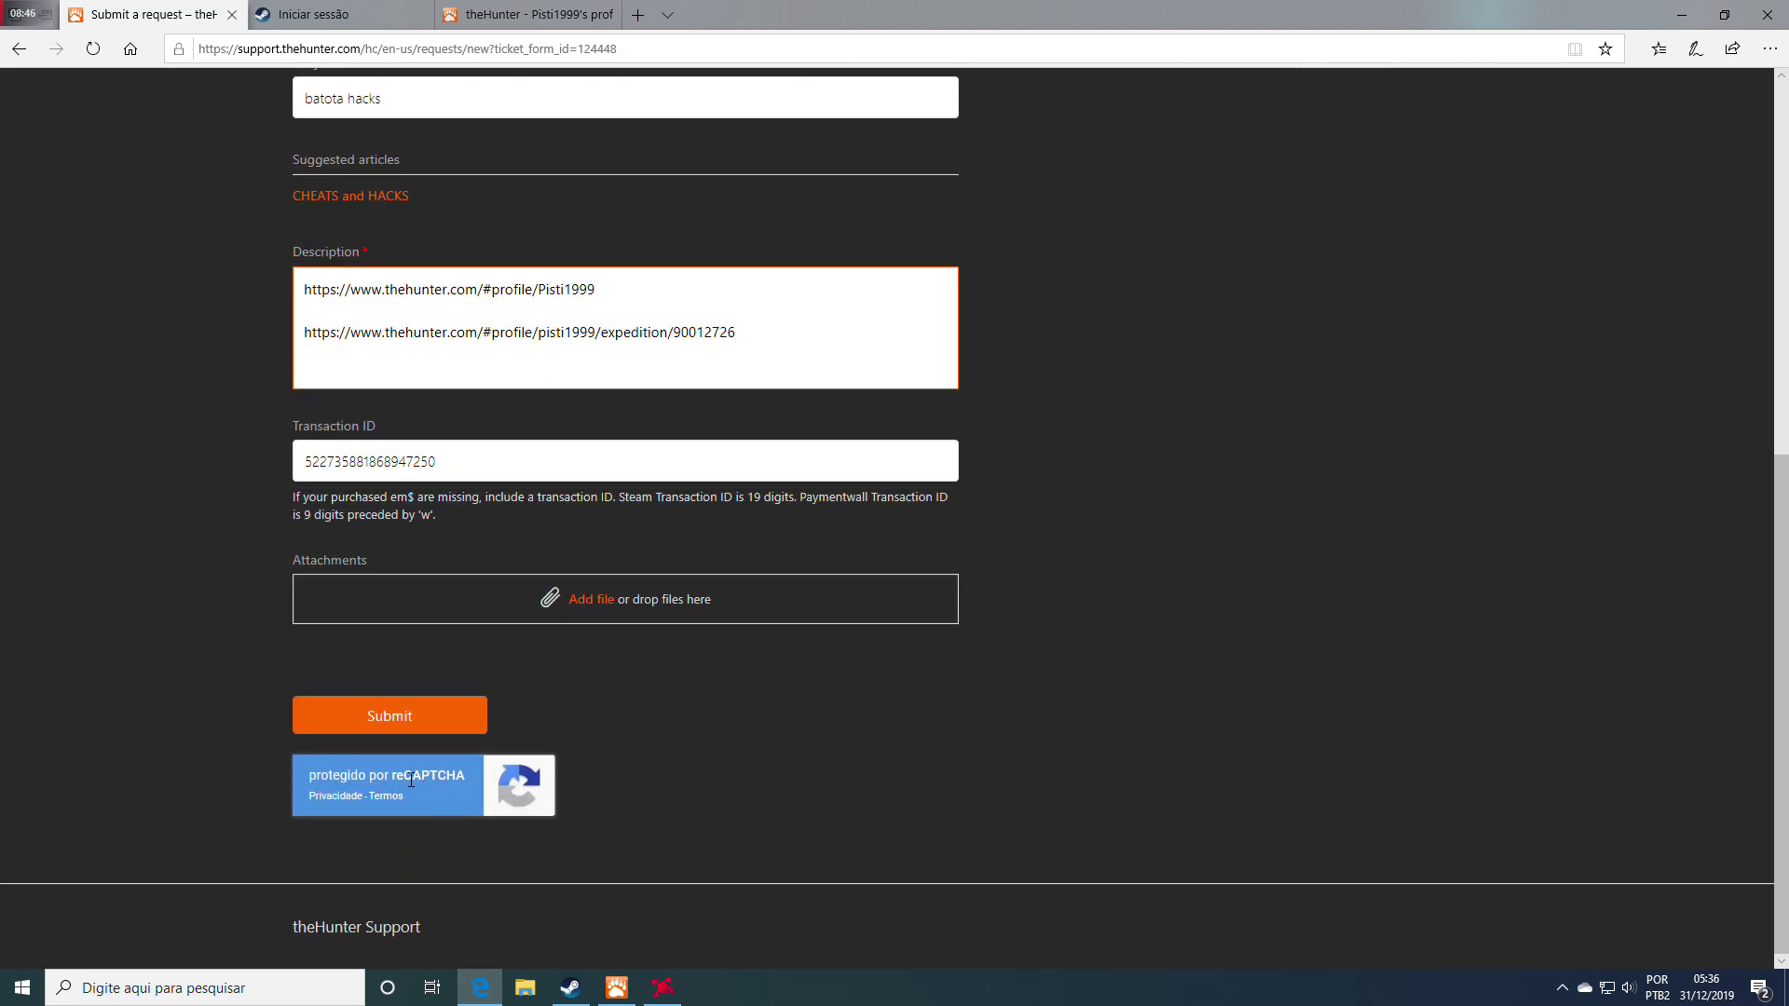
Submit the completed cheating report and confirm the request-submitted message
left_click(392, 714)
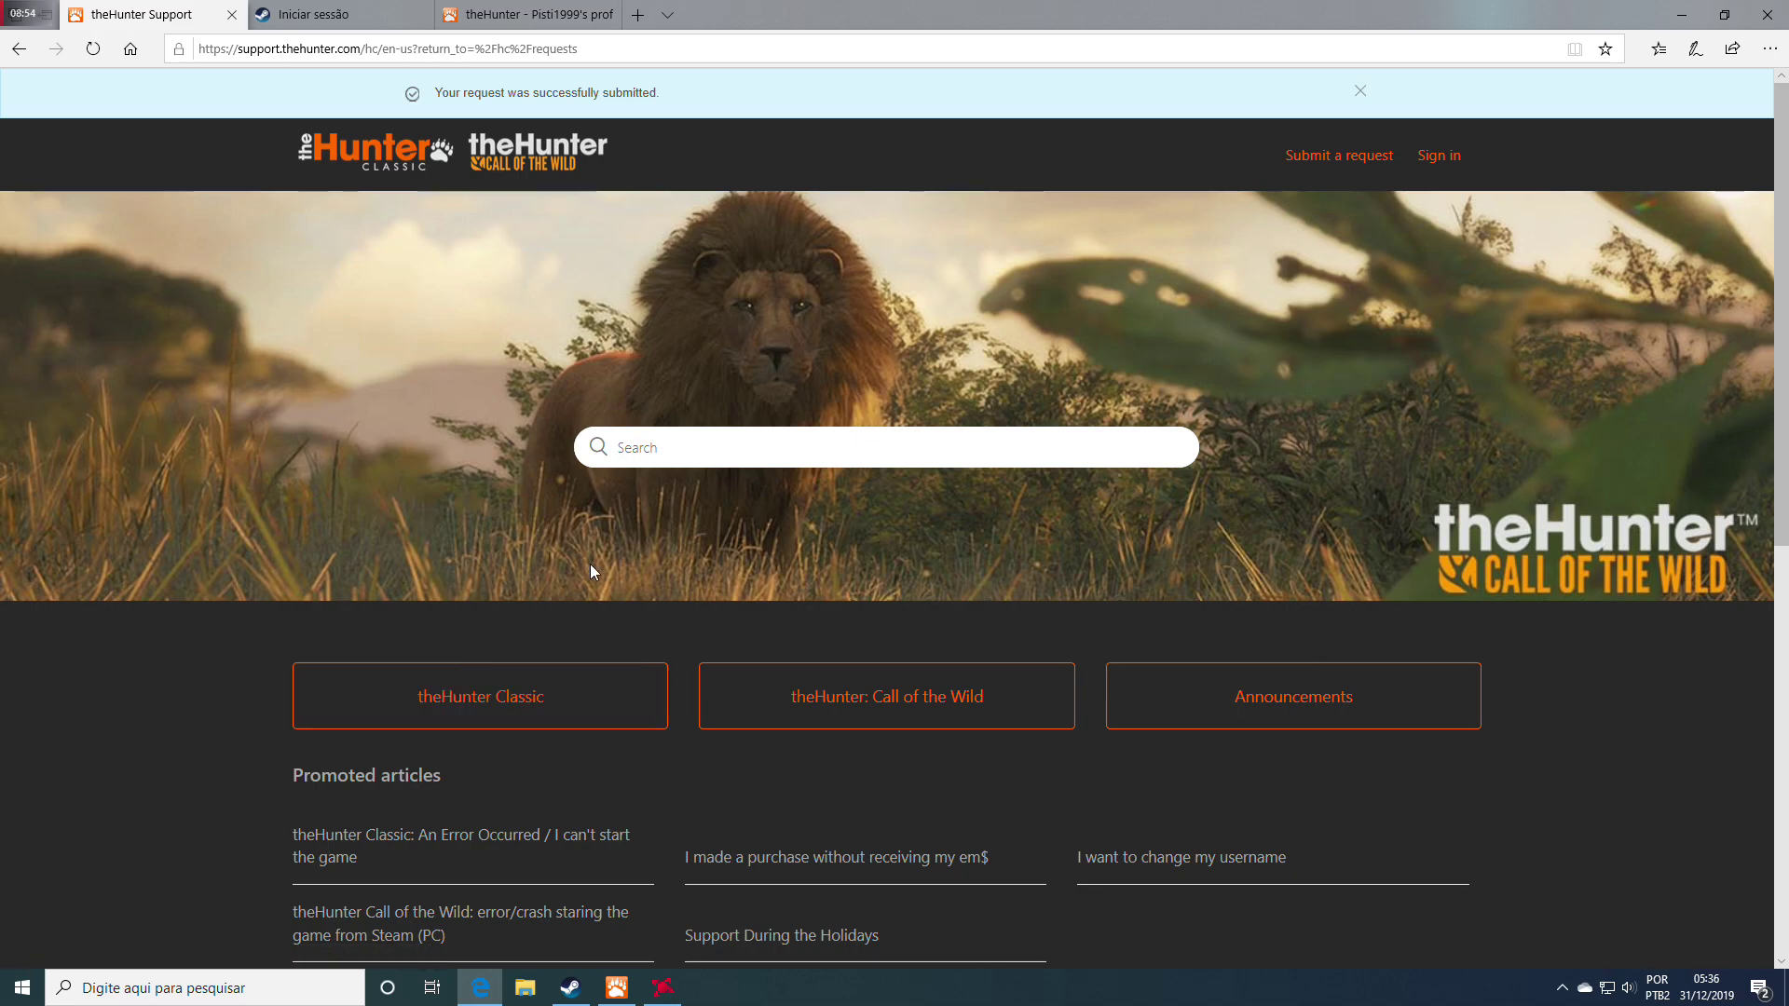
scroll(591, 564, "down", 3)
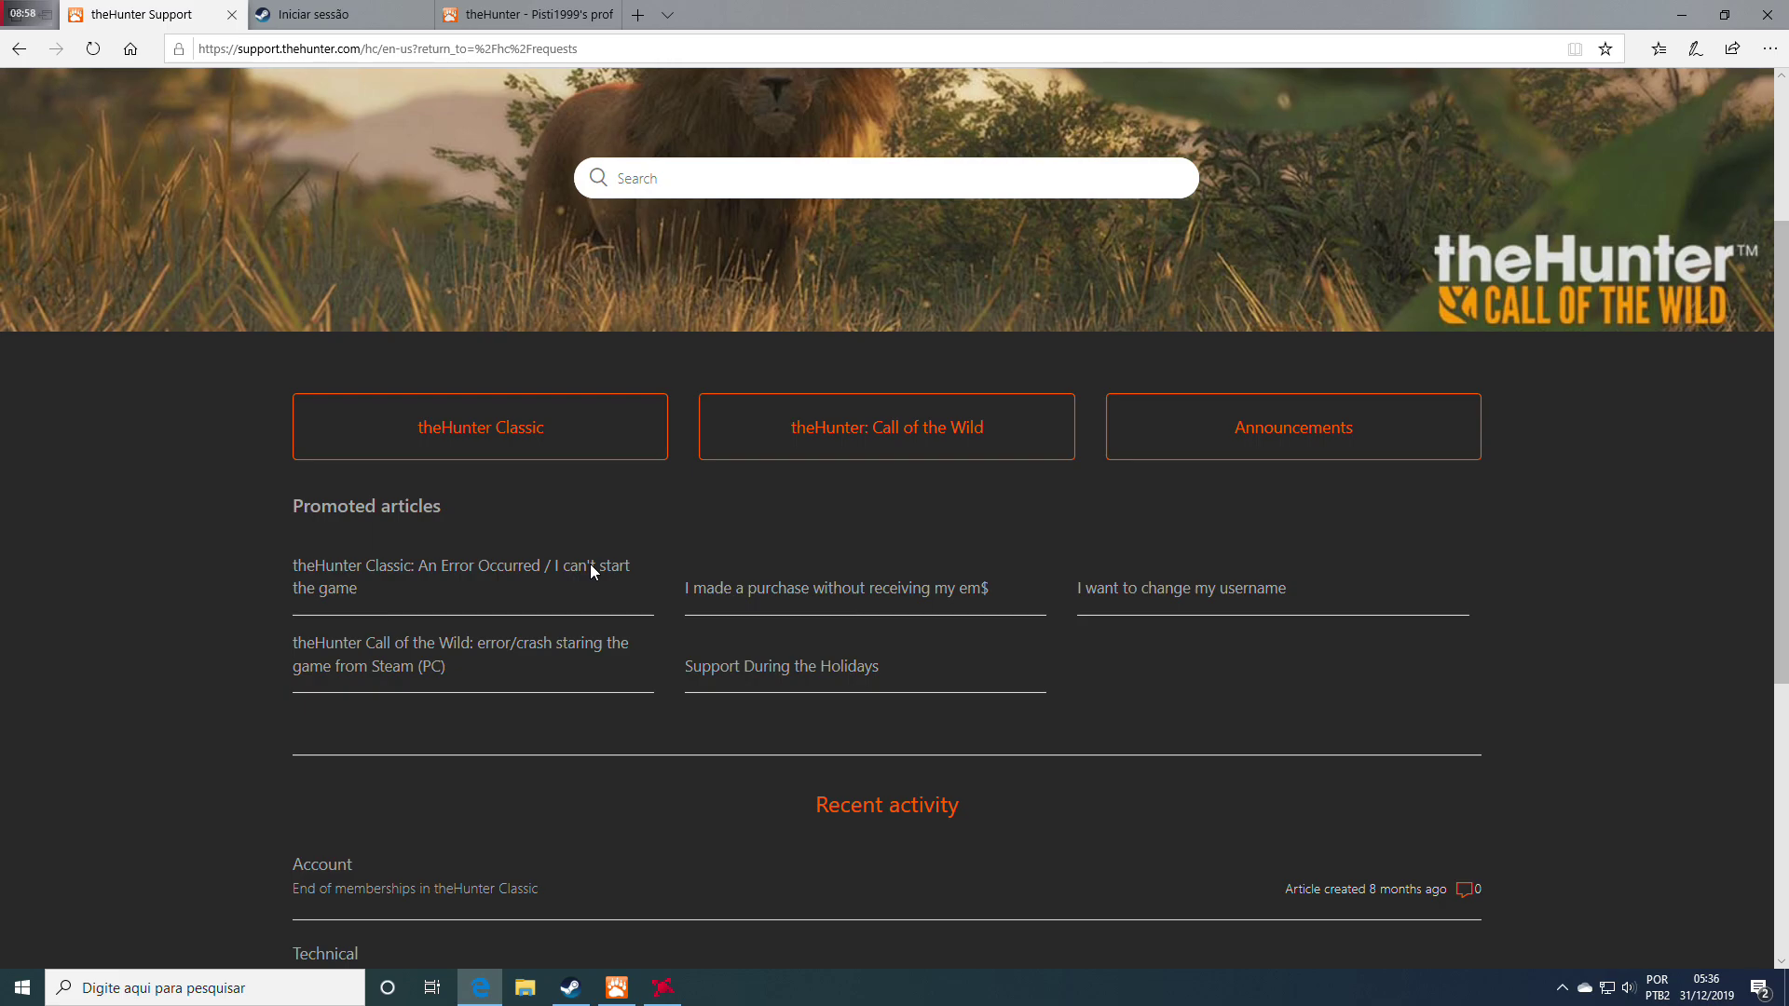
scroll(590, 563, "up", 3)
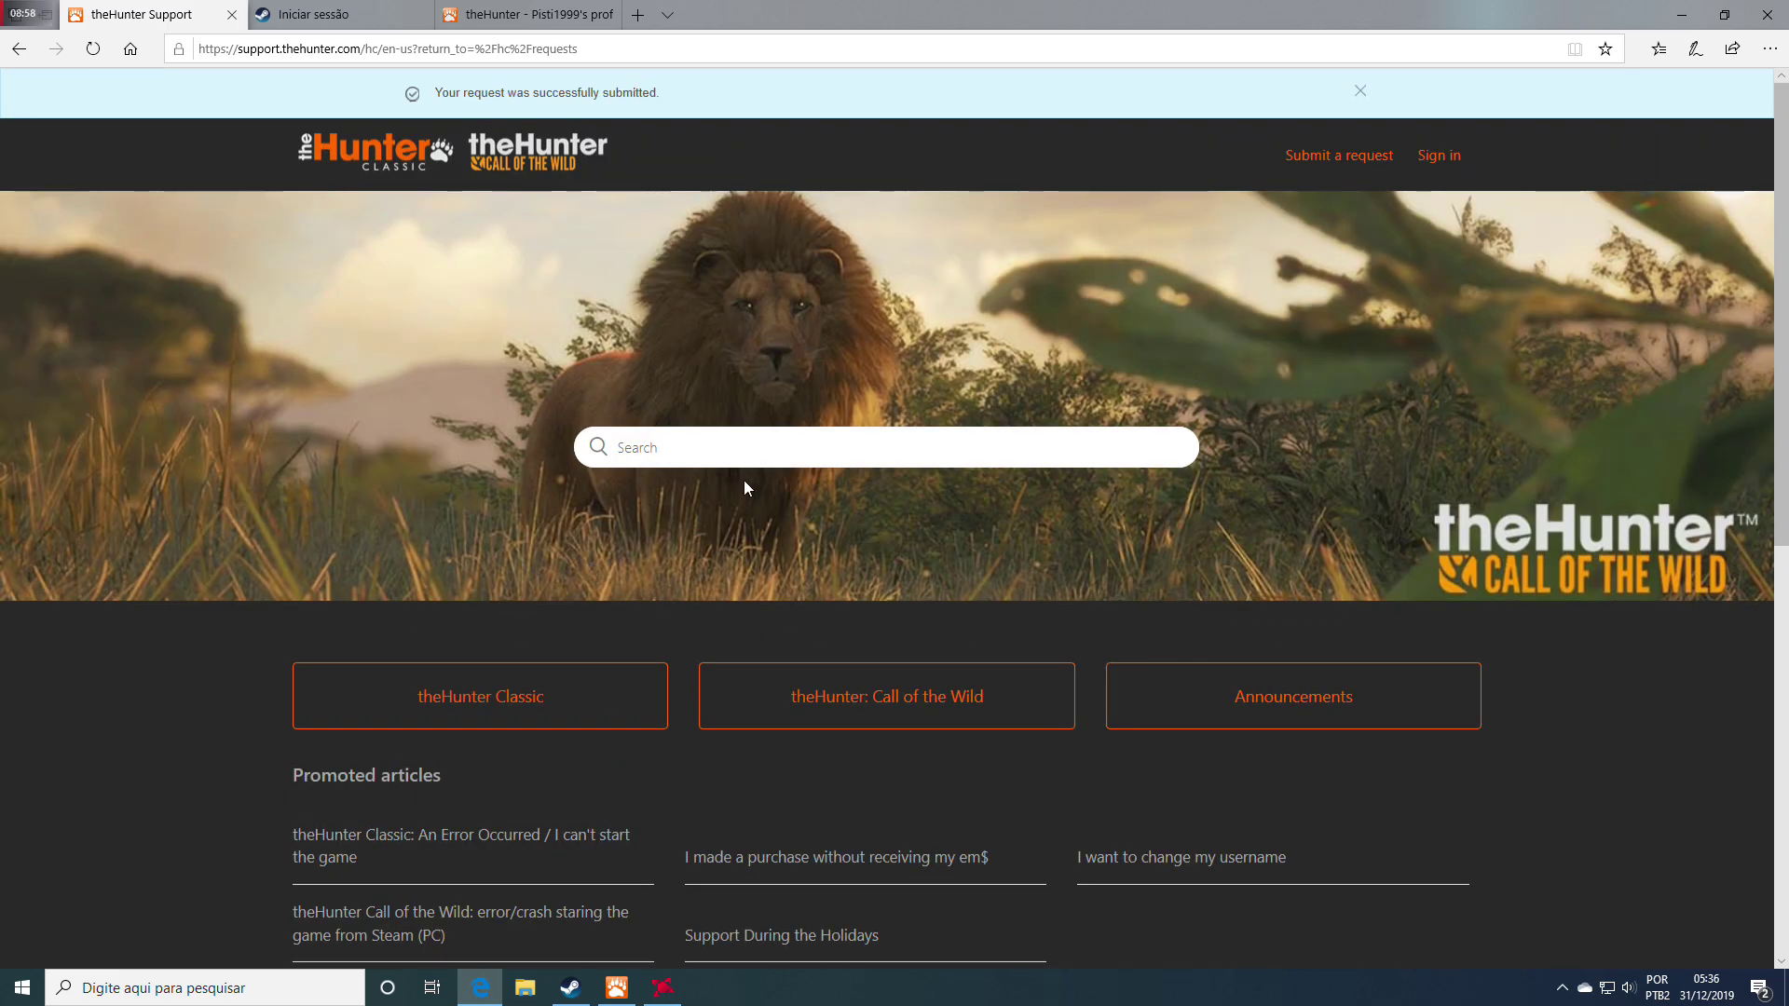
Sign in to theHunter Support with the existing Google account to view My requests
left_click(1446, 159)
left_click(967, 279)
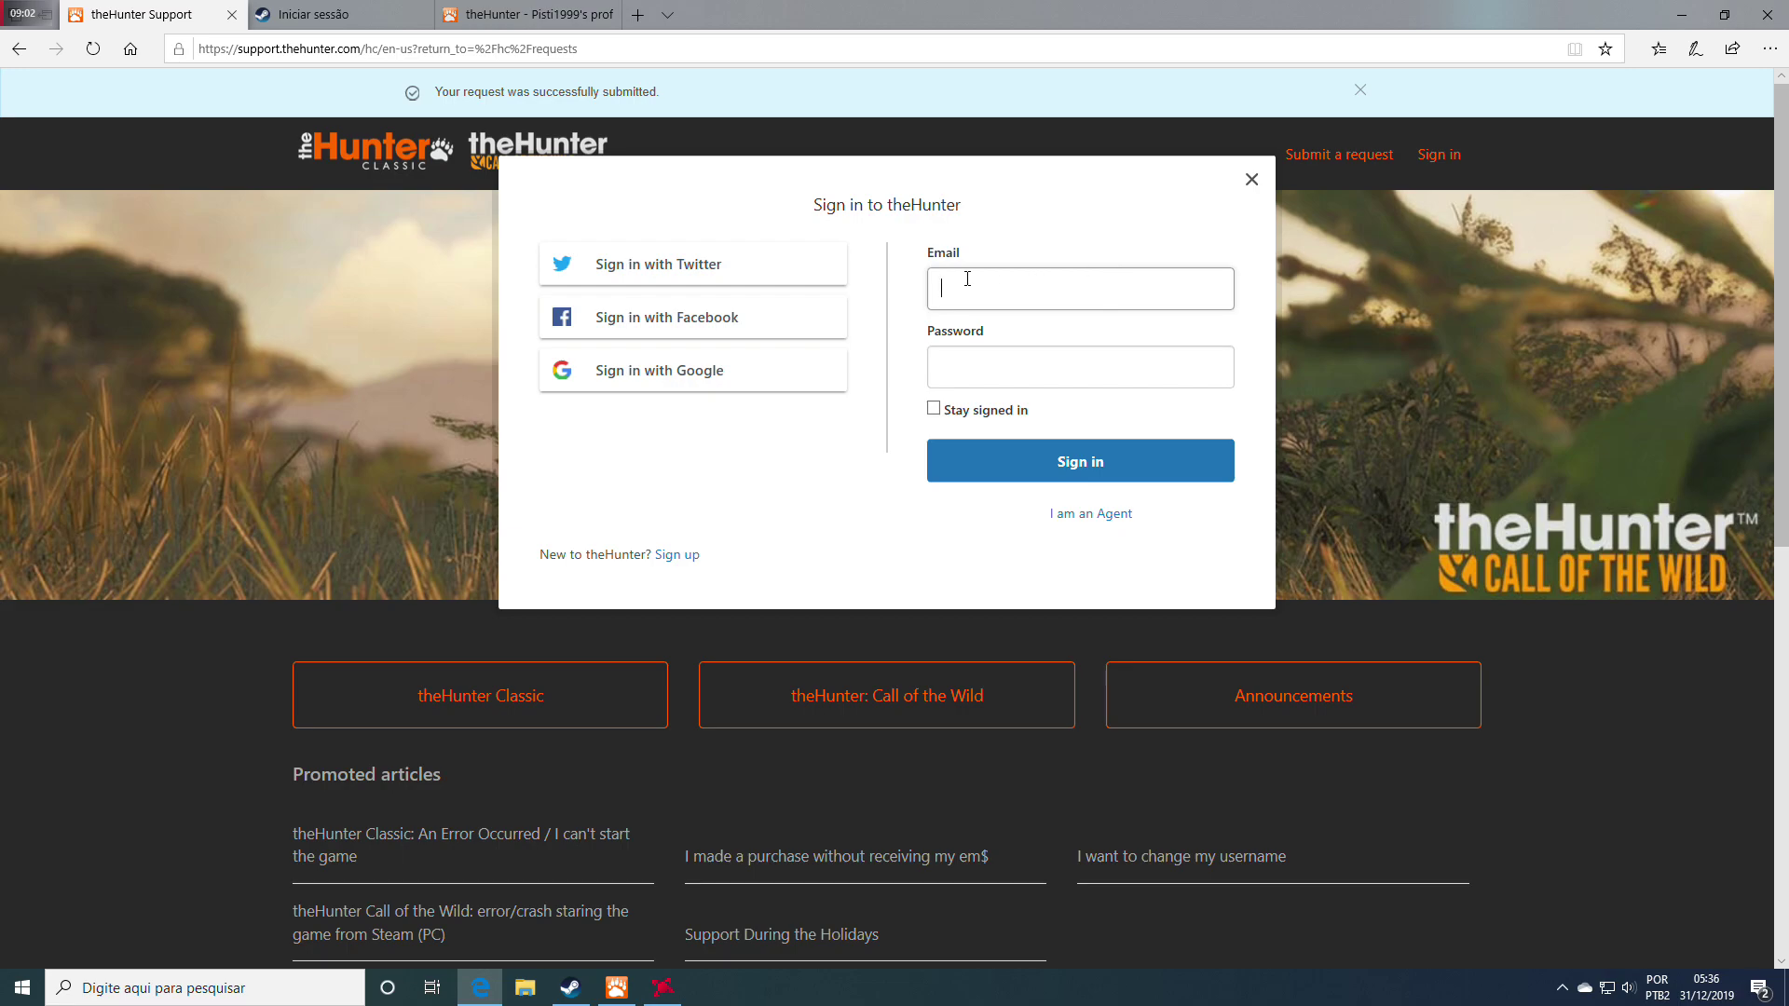
left_click(711, 370)
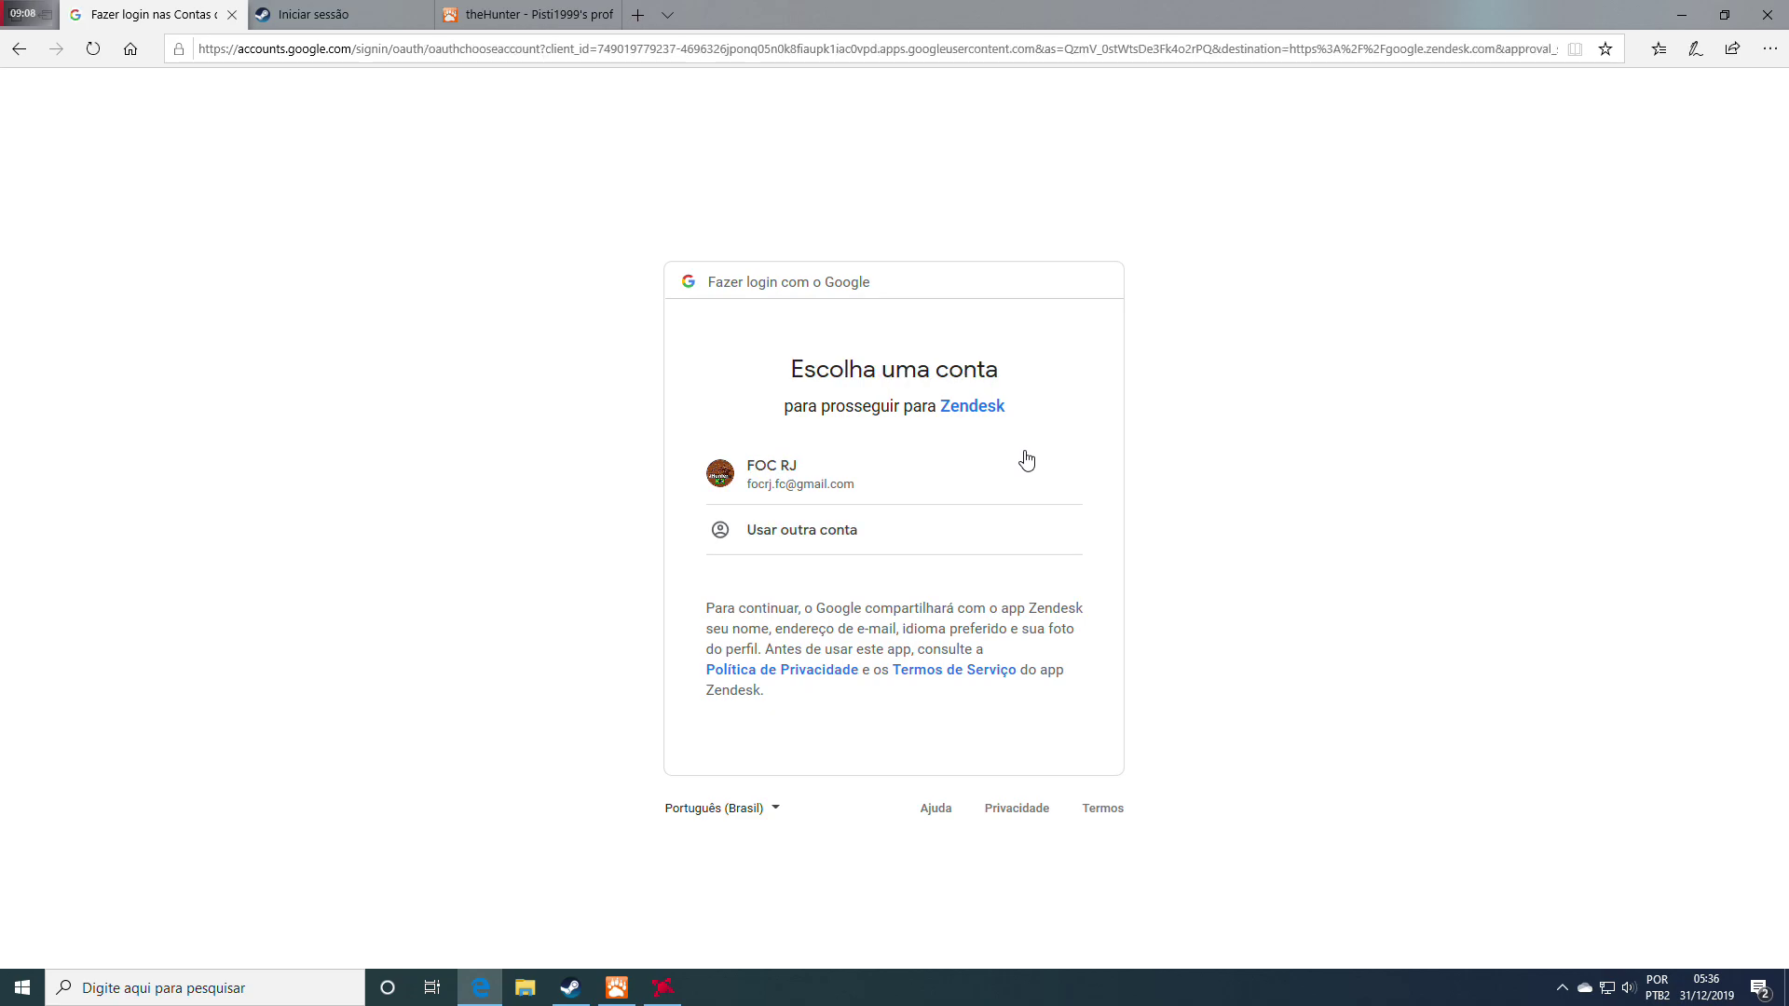
left_click(808, 470)
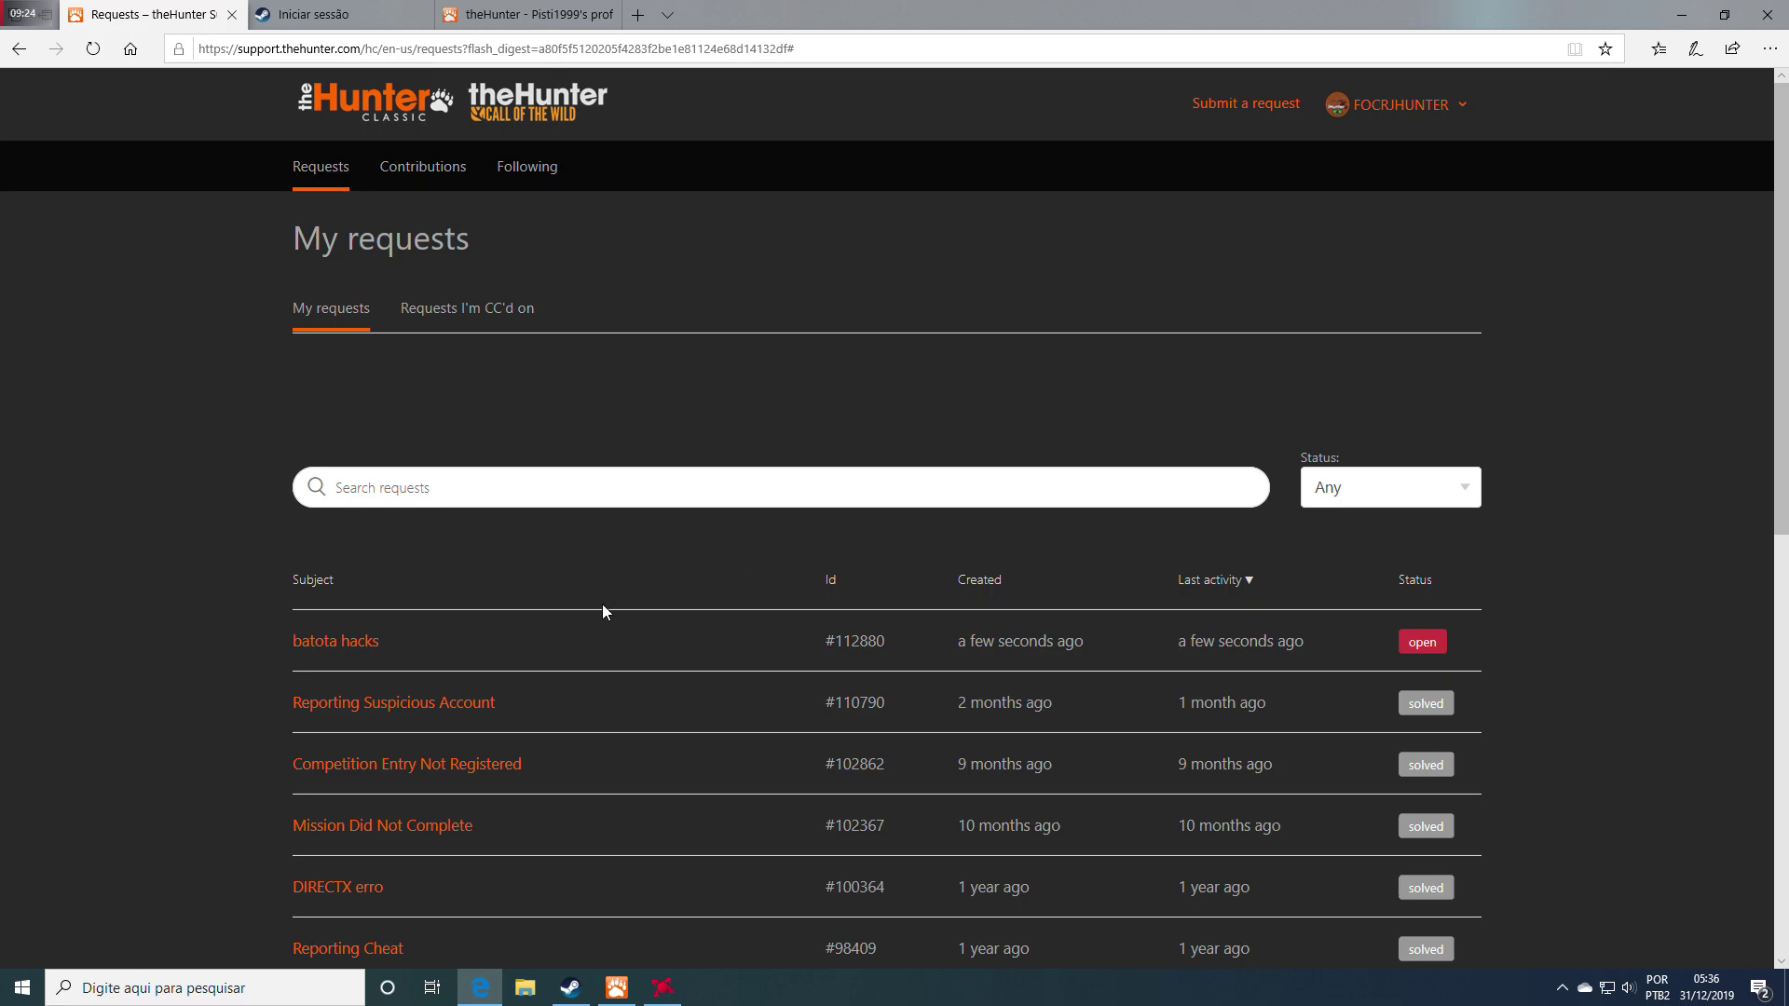
scroll(498, 601, "down", 1)
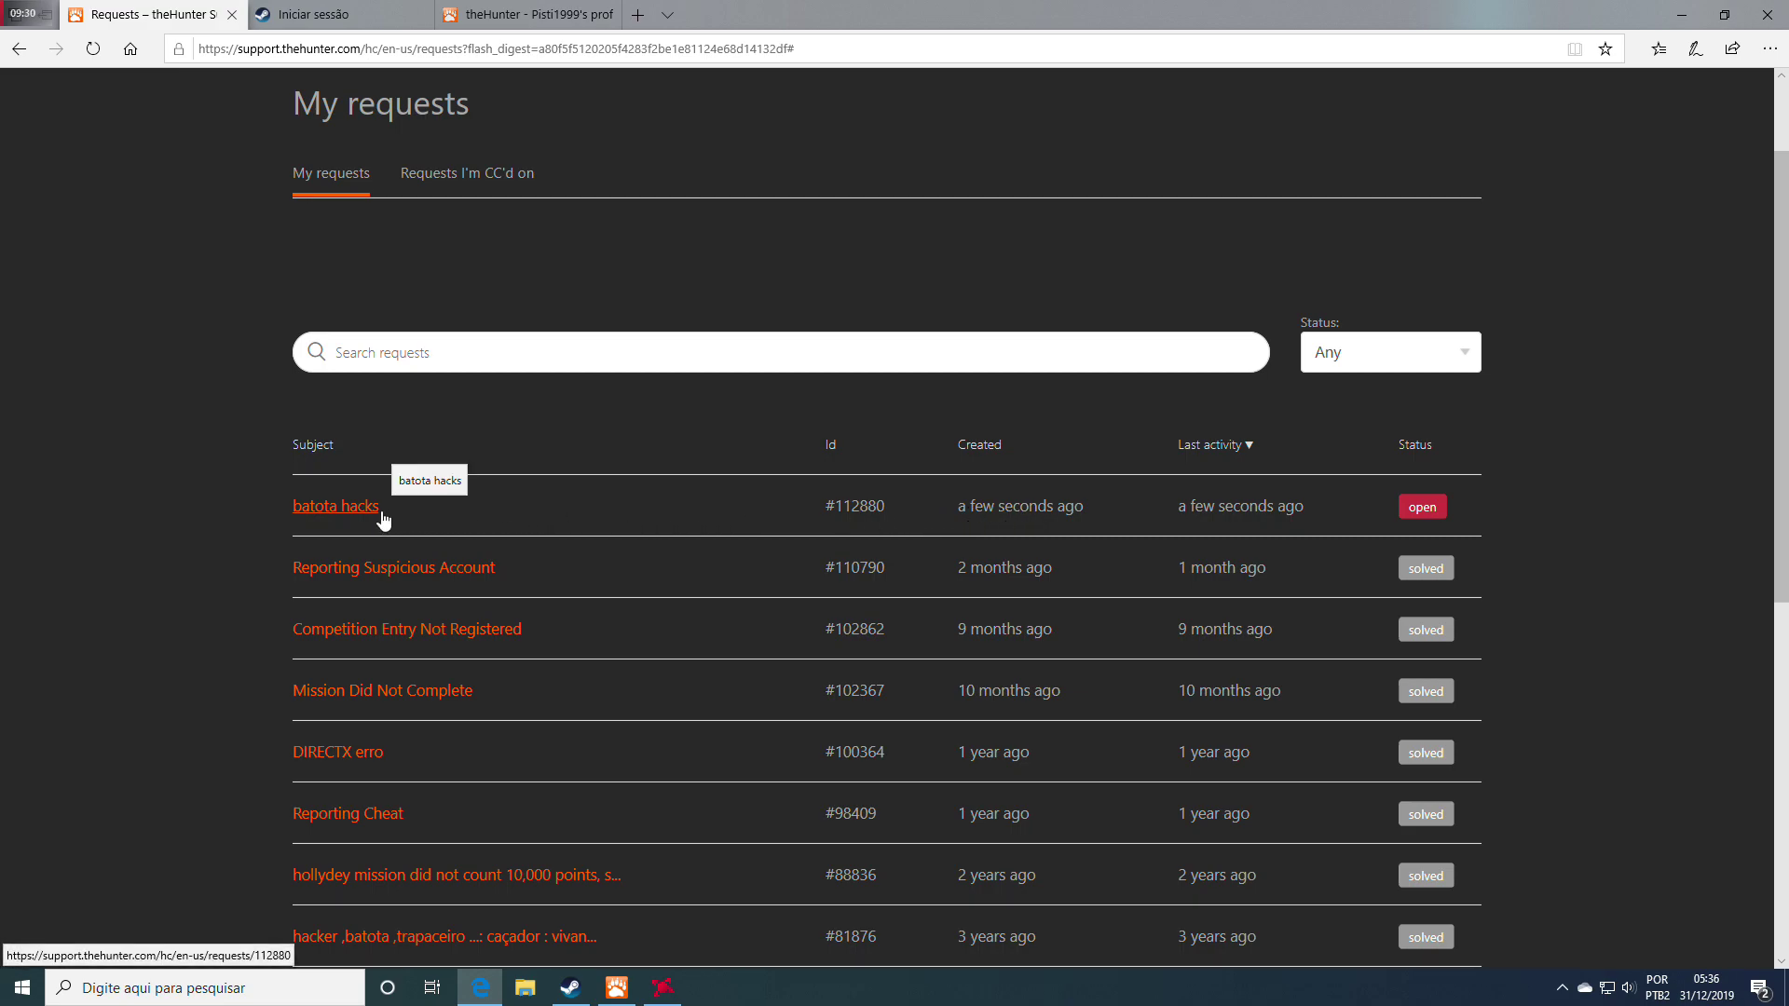
mouse_move(1426, 510)
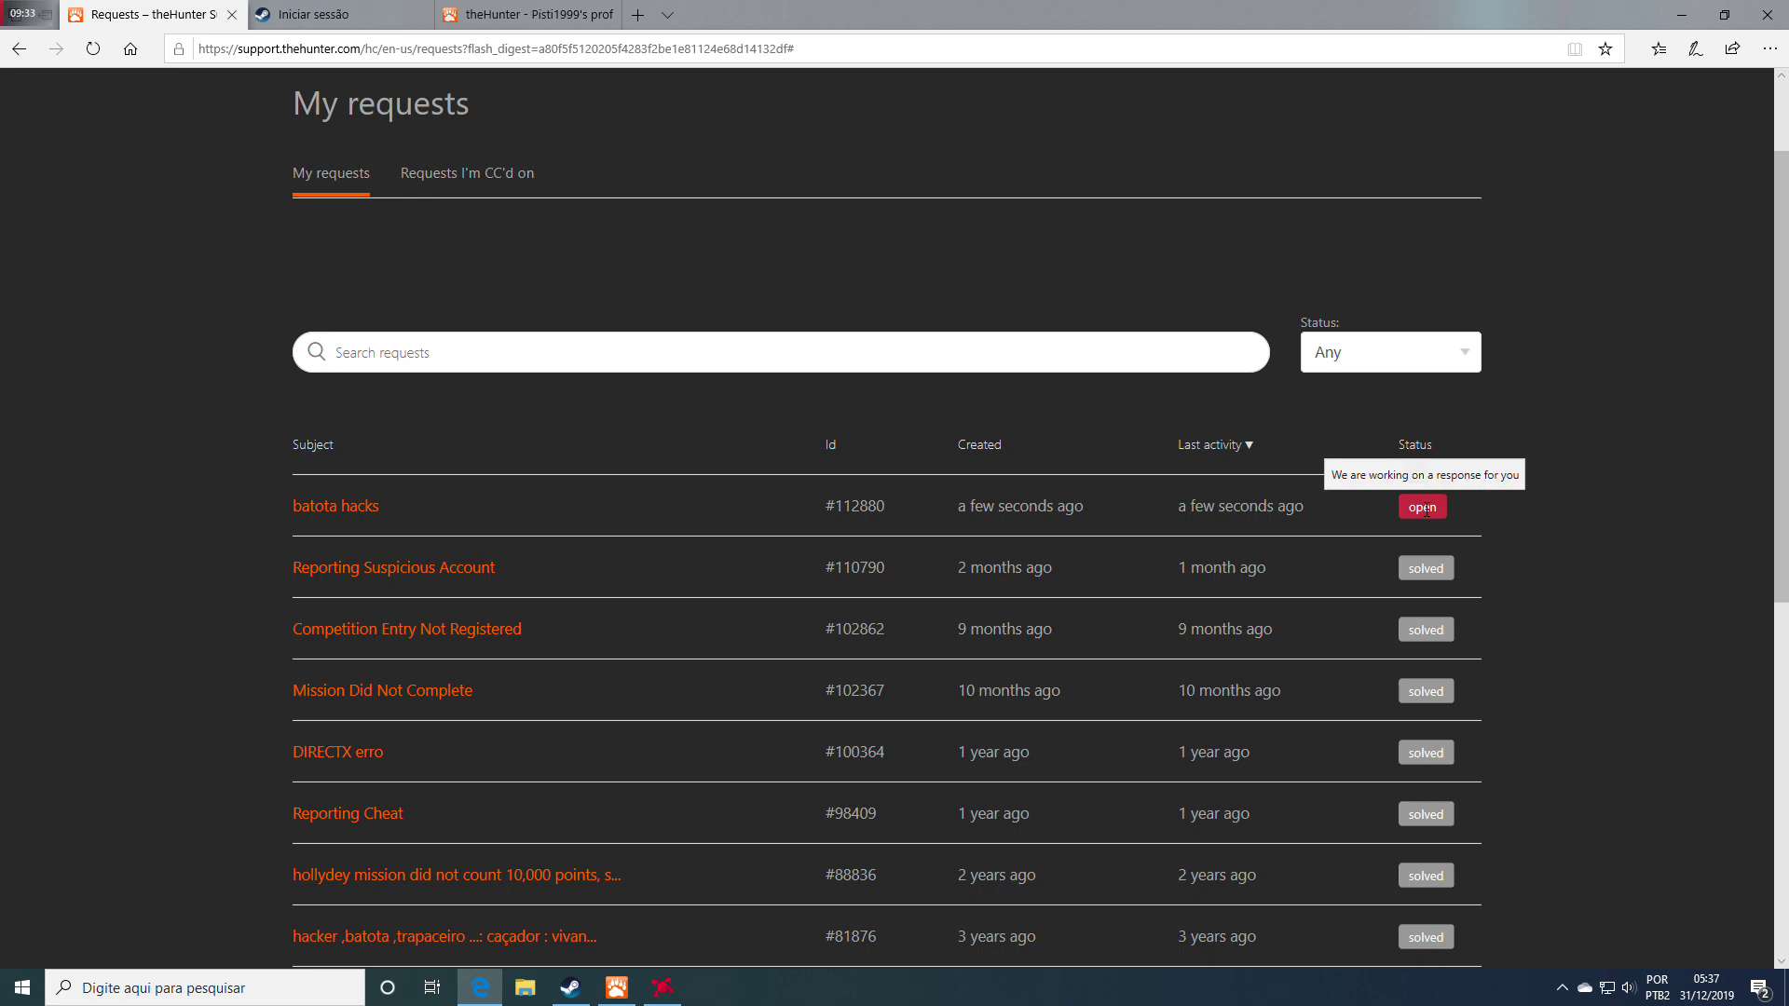
left_click(331, 509)
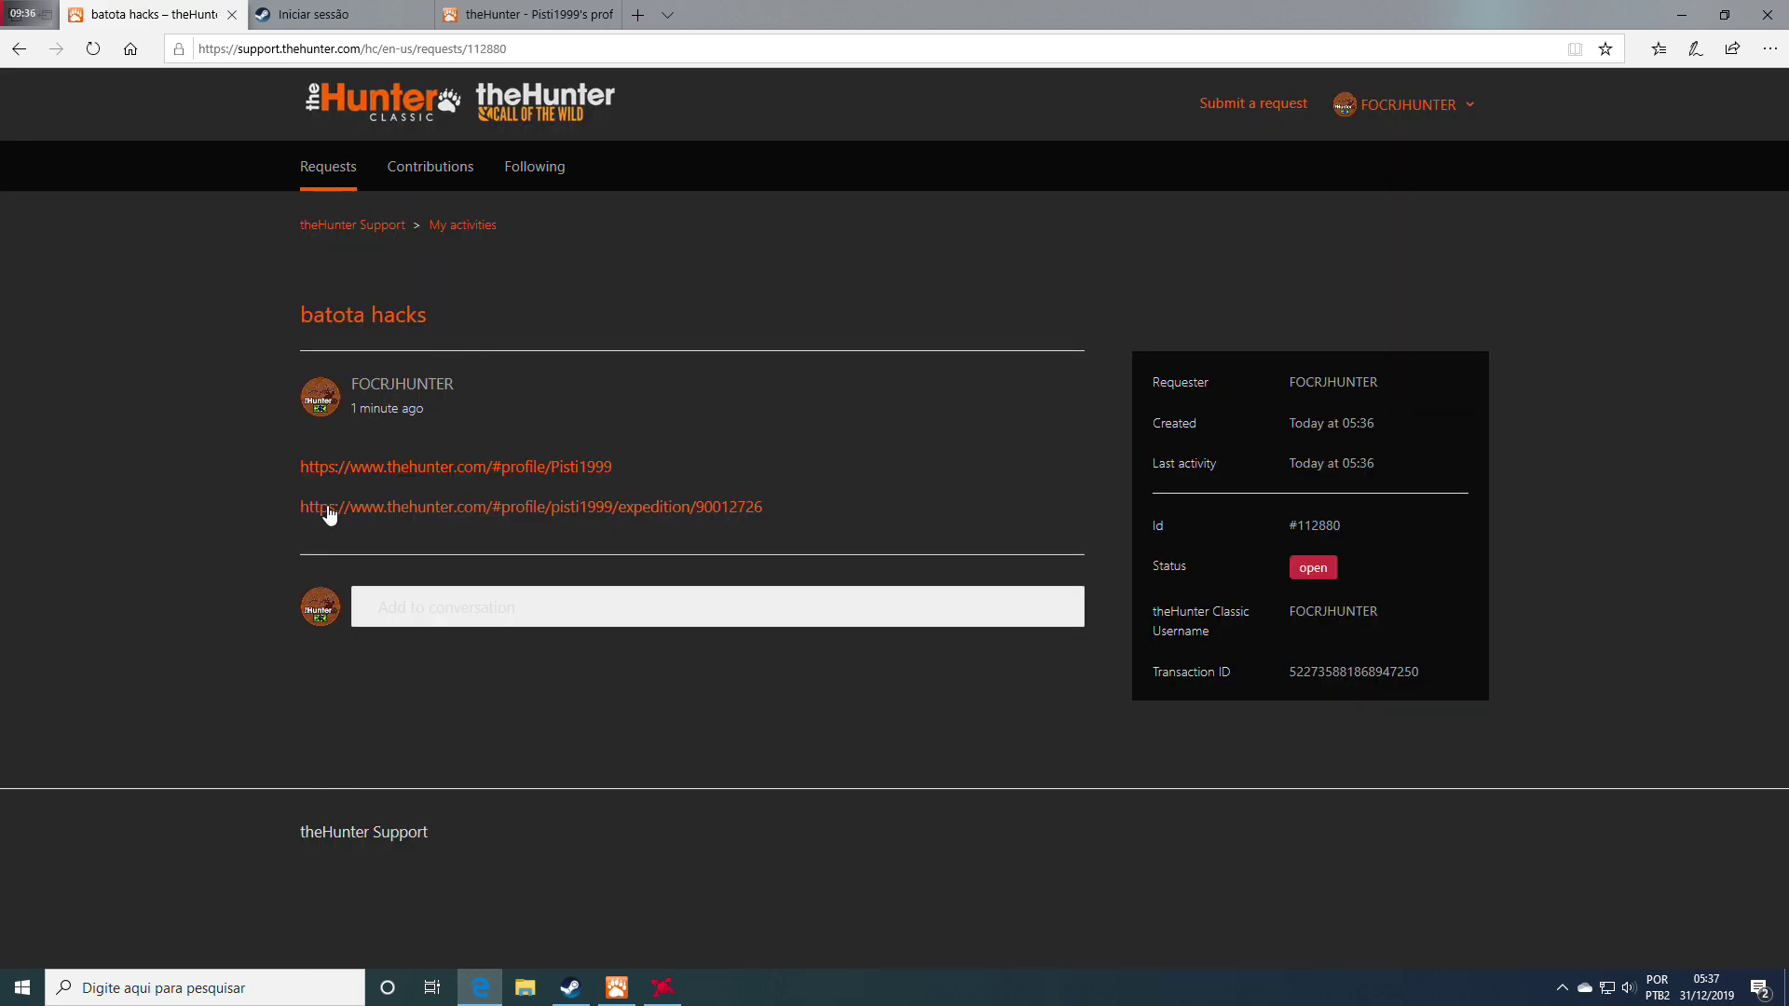